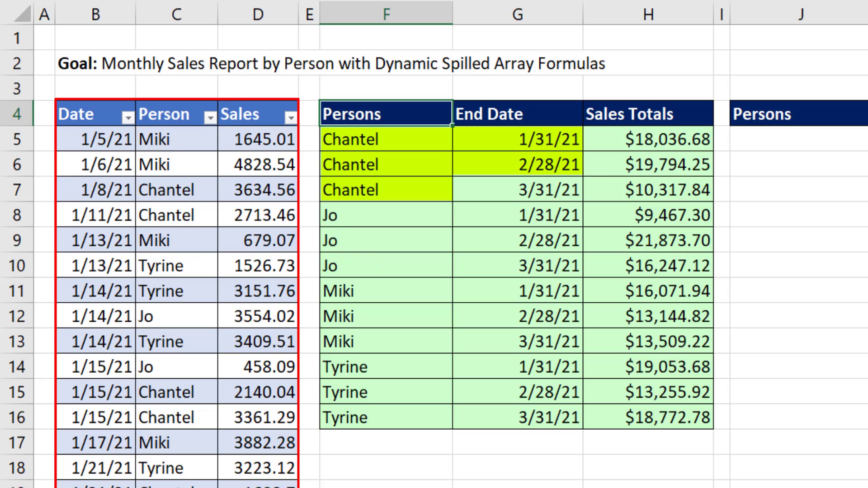
Step: Change the month of the date in B7 to April (4)
{"action": "double_click", "coordinate": [84, 191]}
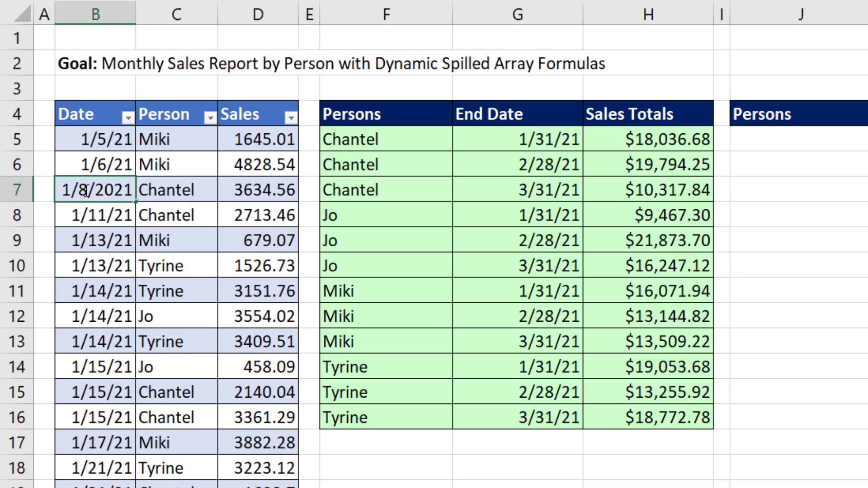
{"action": "left_click_drag", "start_coordinate": [64, 191], "coordinate": [71, 190]}
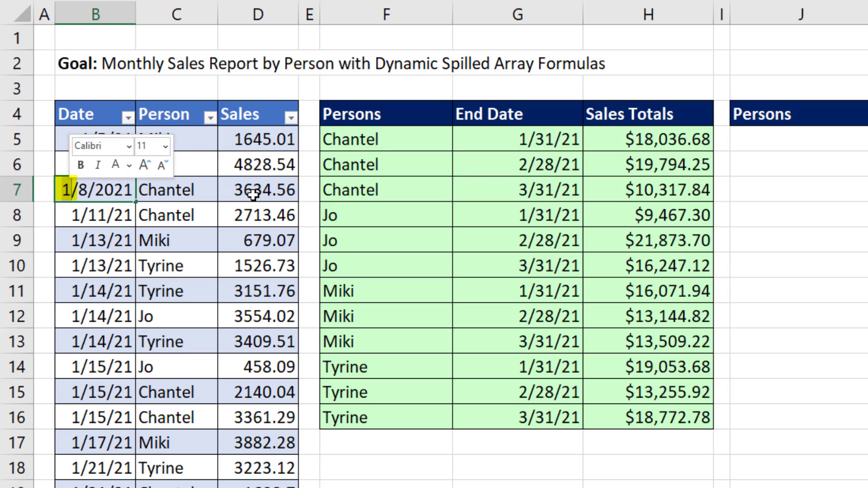
{"action": "type", "text": "4"}
{"action": "key", "text": "Return"}
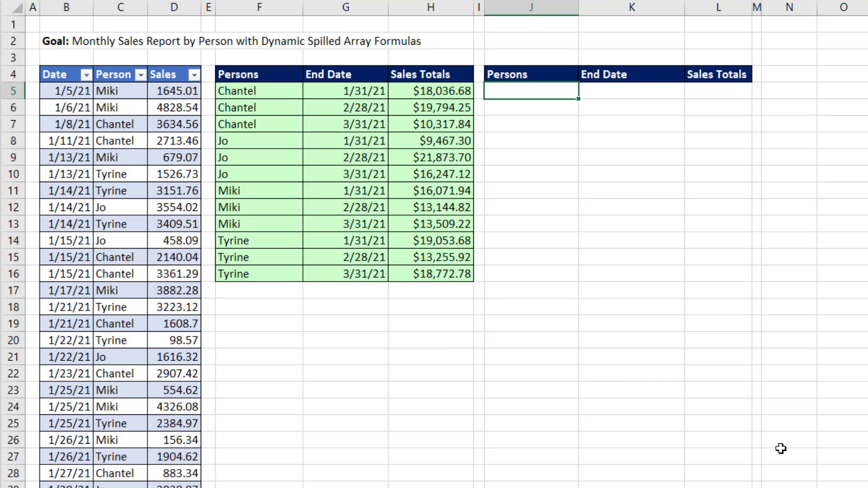
Step: Enter =UNIQUE(SalesTable[Person]) in J5 to spill the distinct salespeople
{"action": "type", "text": "uniq"}
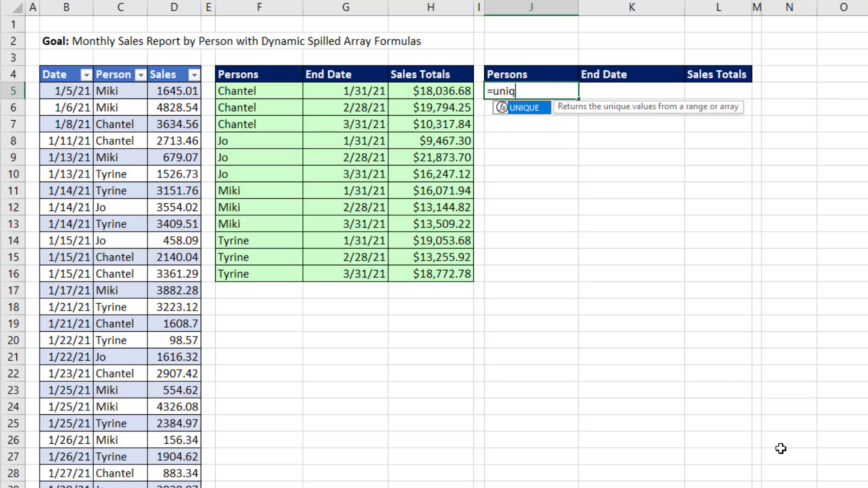
{"action": "key", "text": "Tab"}
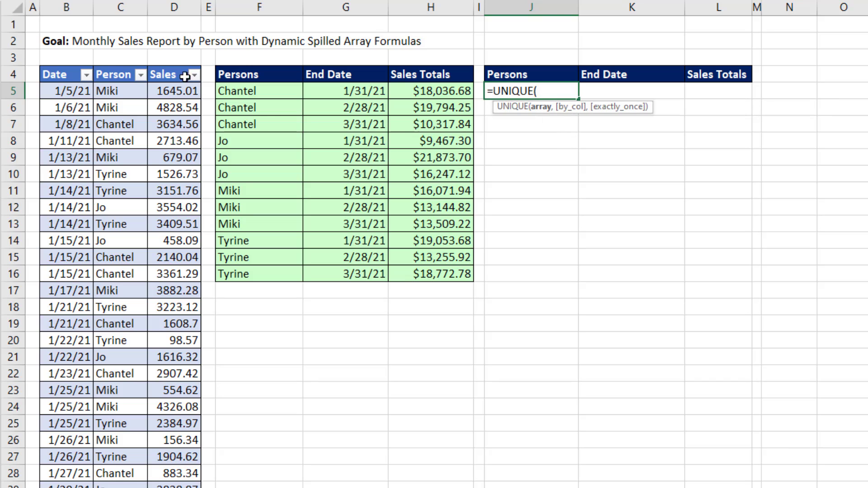
{"action": "left_click", "coordinate": [116, 68]}
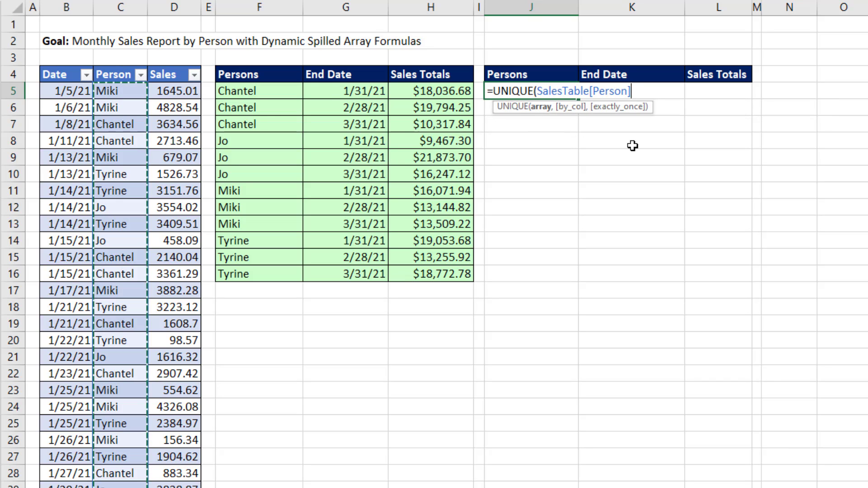
{"action": "type", "text": ")"}
{"action": "key", "text": "Return"}
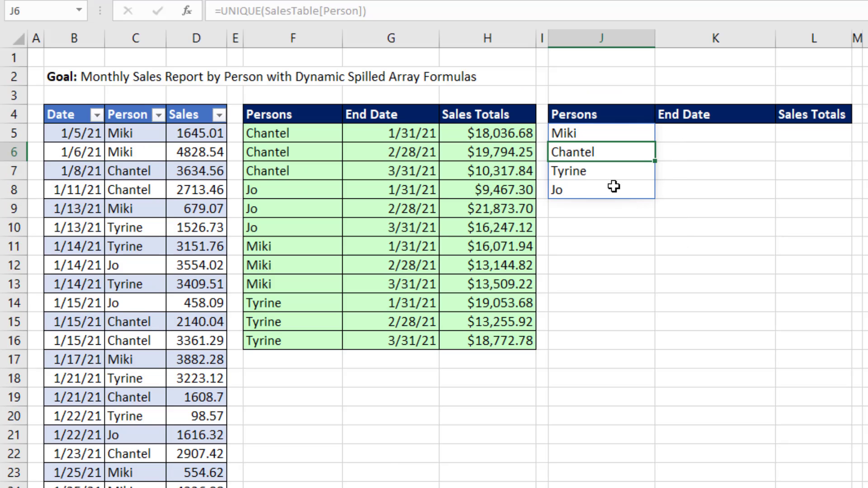
{"action": "left_click", "coordinate": [601, 134]}
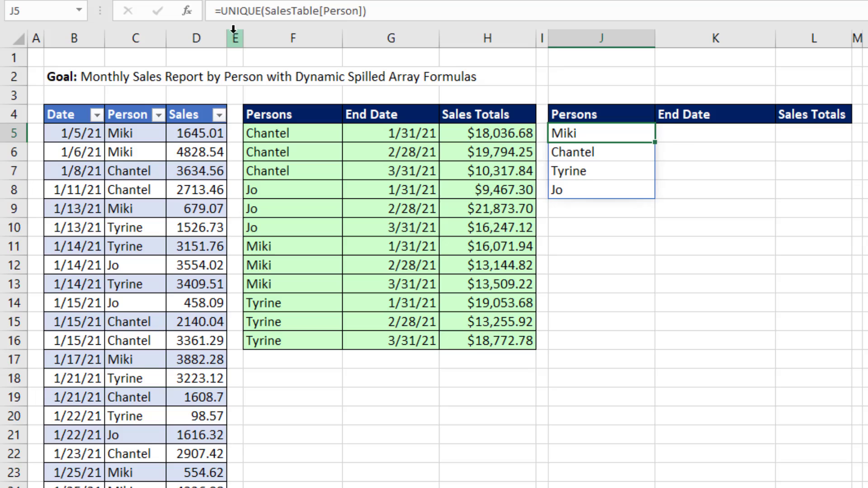
{"action": "left_click", "coordinate": [591, 154]}
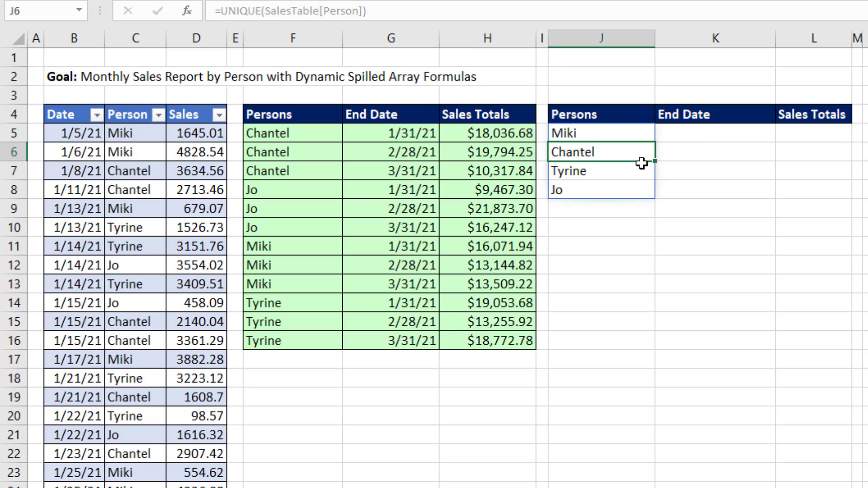
Step: Wrap the J5 formula as =SORT(UNIQUE(SalesTable[Person])) to alphabetize the names
{"action": "left_click", "coordinate": [572, 132]}
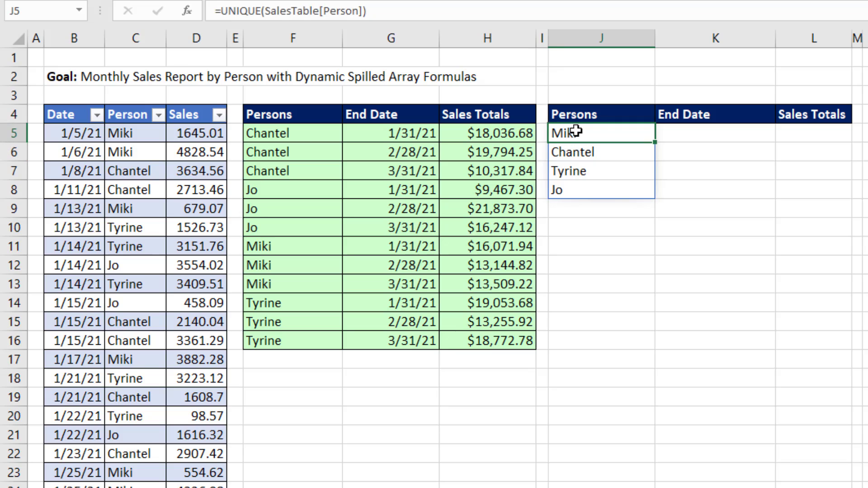
{"action": "key", "text": "F2"}
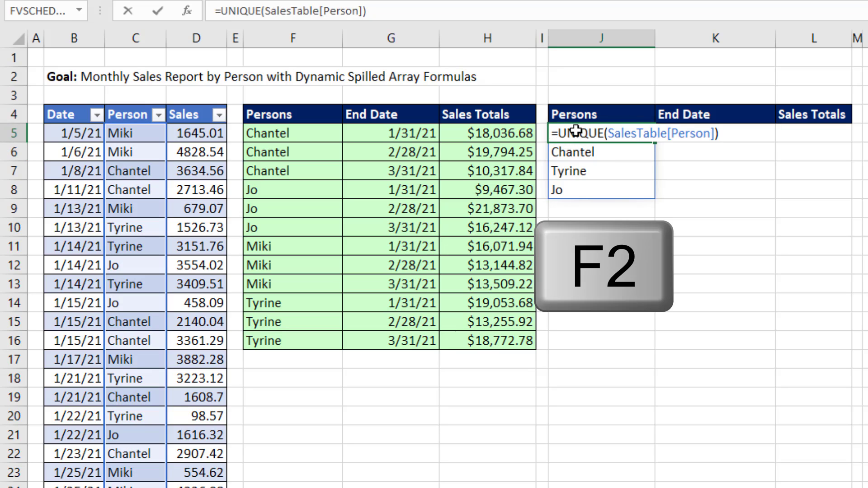
{"action": "key", "text": "Home"}
{"action": "key", "text": "Right"}
{"action": "key", "text": "Right"}
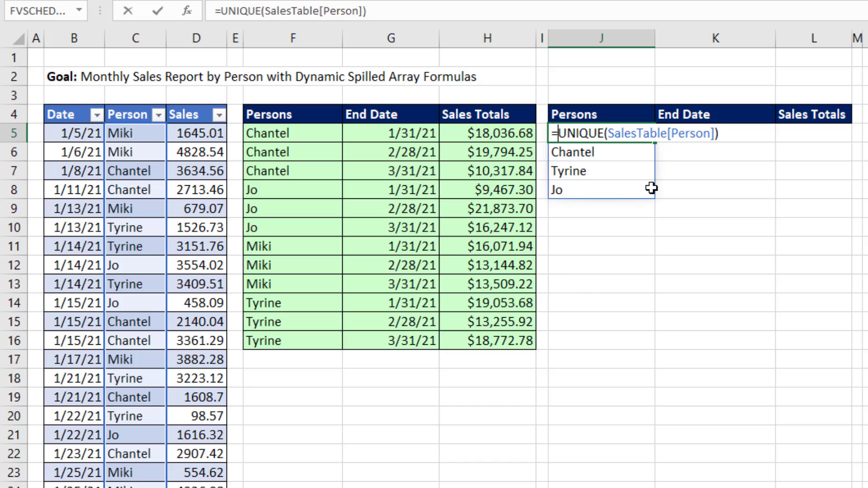
{"action": "type", "text": "soe"}
{"action": "key", "text": "BackSpace"}
{"action": "type", "text": "rt"}
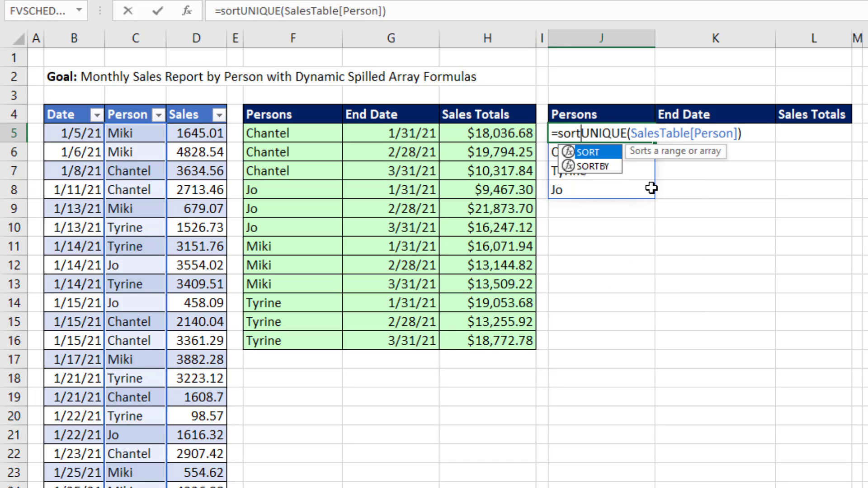
{"action": "key", "text": "Tab"}
{"action": "key", "text": "End"}
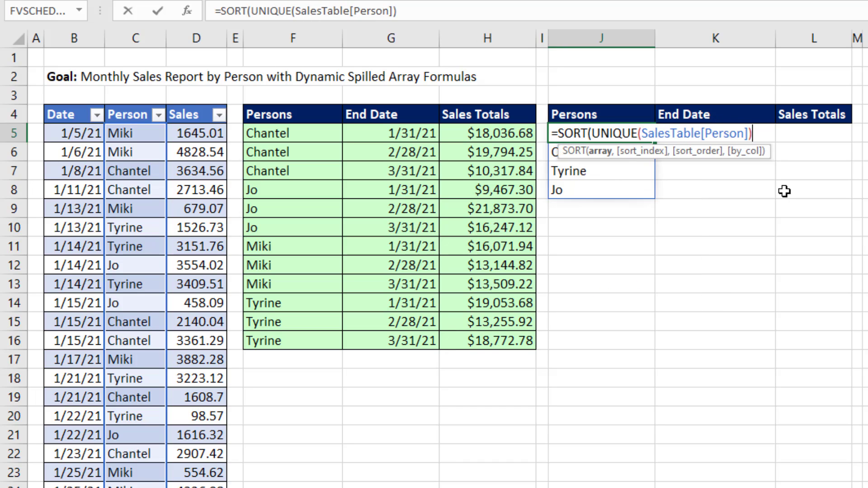
{"action": "type", "text": ")"}
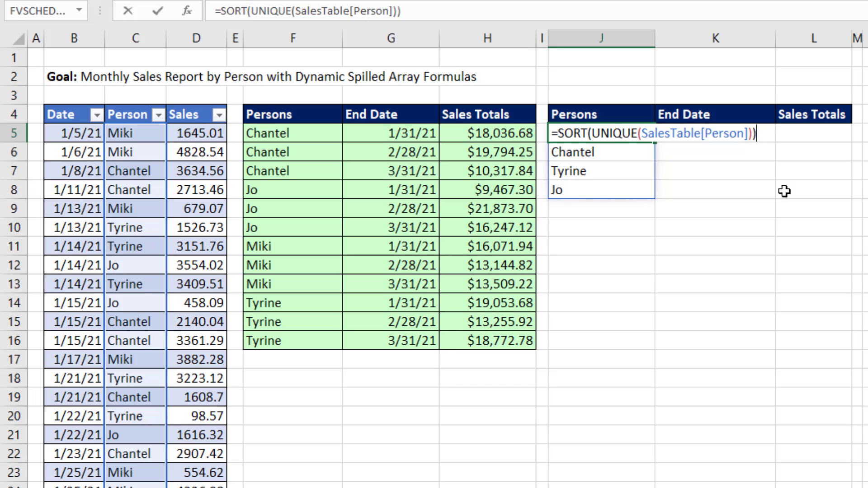
{"action": "key", "text": "Return"}
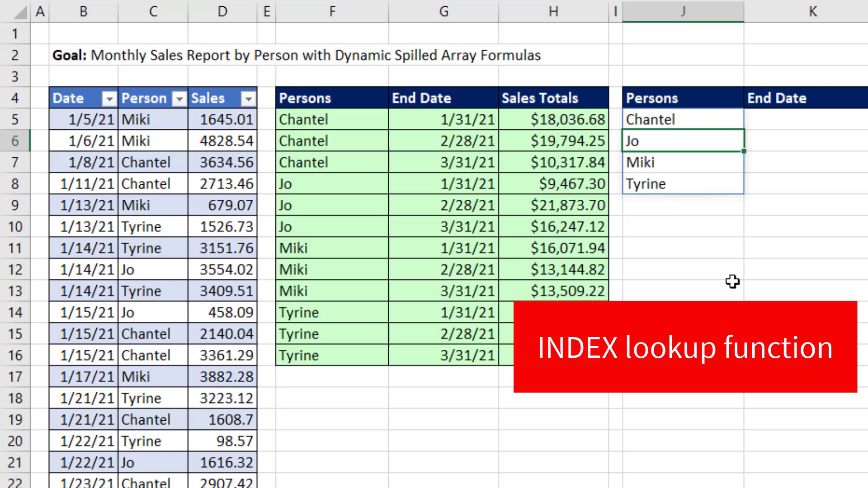
Step: Wrap J5's SORT(UNIQUE) formula in INDEX with rows {1;1;1;2;2;2;3;3;3;4;4;4}
{"action": "left_click", "coordinate": [690, 121]}
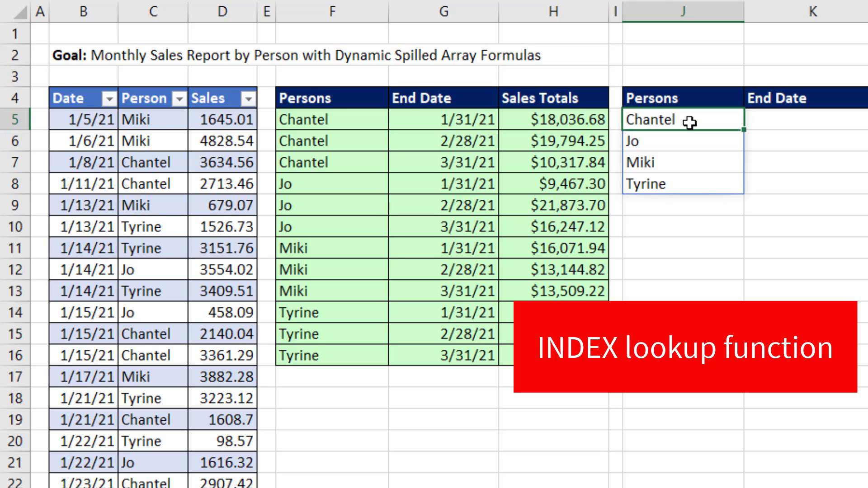
{"action": "key", "text": "F2"}
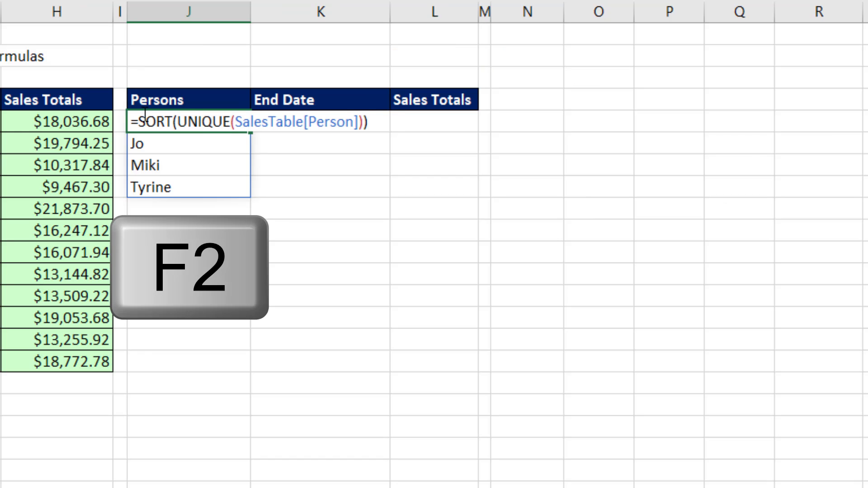
{"action": "key", "text": "Home"}
{"action": "key", "text": "Right"}
{"action": "type", "text": "In"}
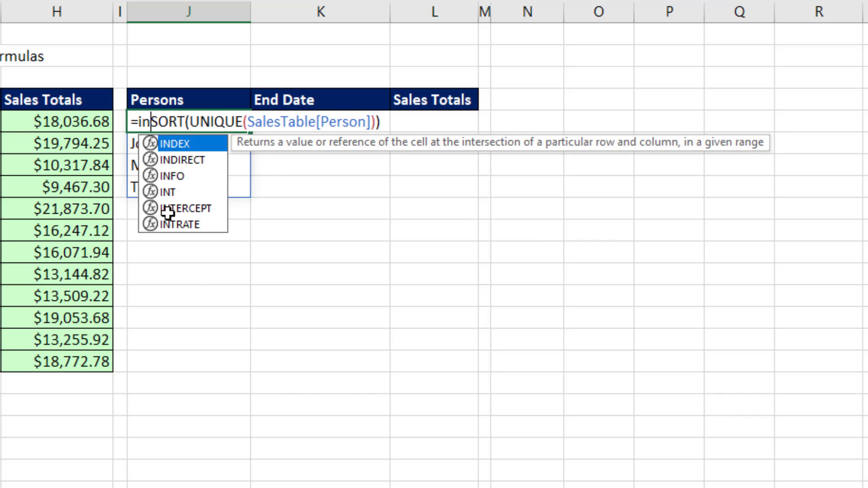
{"action": "key", "text": "Tab"}
{"action": "left_click", "coordinate": [195, 146]}
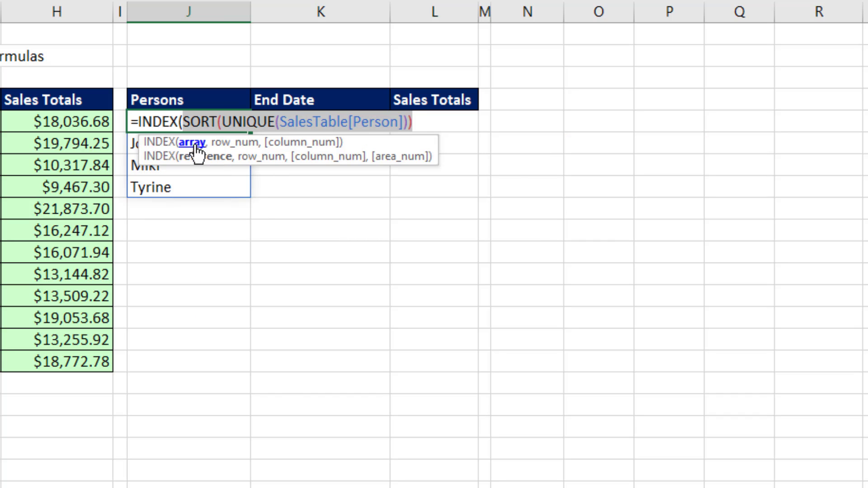
{"action": "left_click", "coordinate": [446, 119]}
{"action": "type", "text": ","}
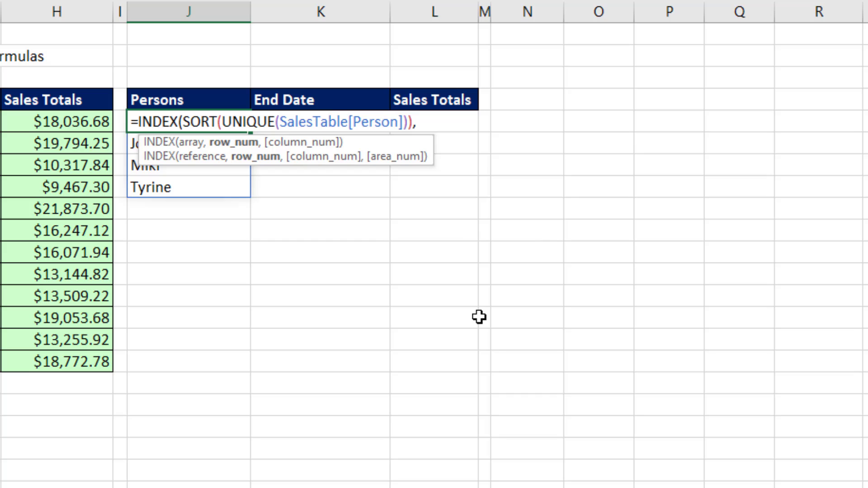
{"action": "type", "text": "{1;1;1;2;2;2"}
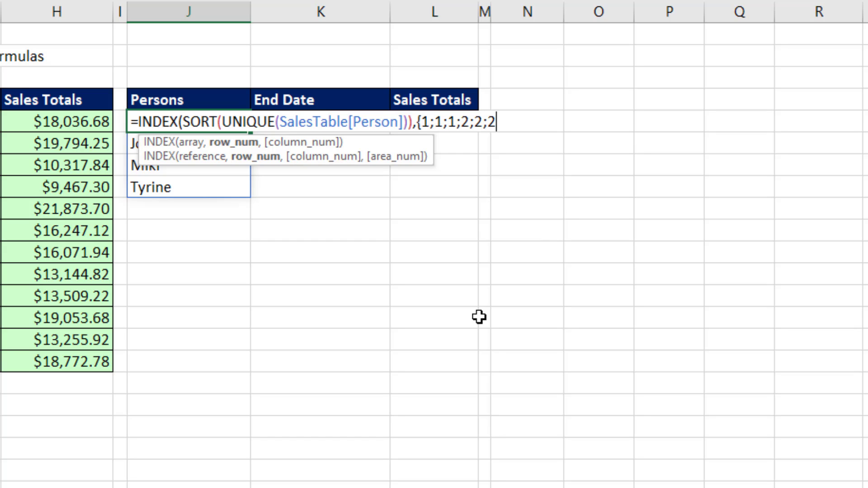
{"action": "type", "text": ";3;3;3;4;4;4"}
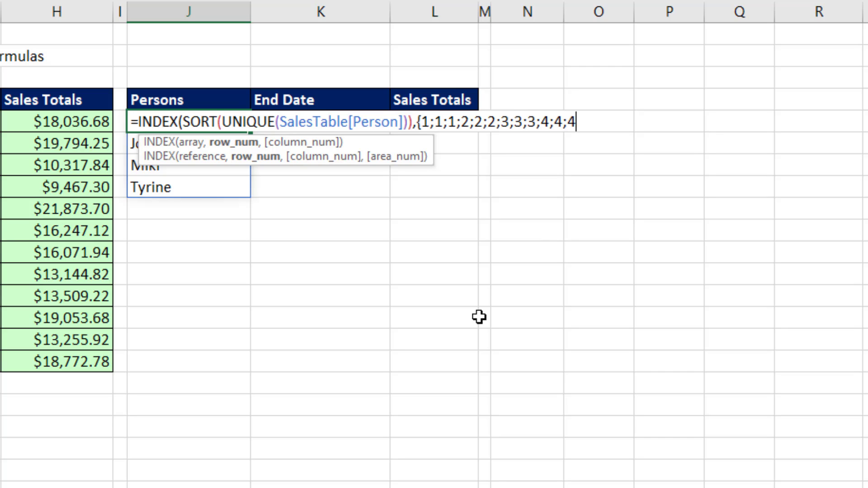
{"action": "type", "text": "}"}
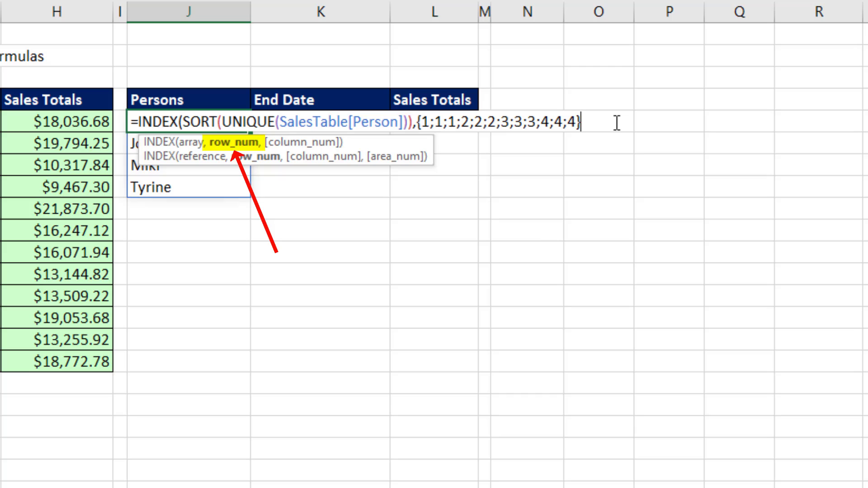
{"action": "type", "text": ")"}
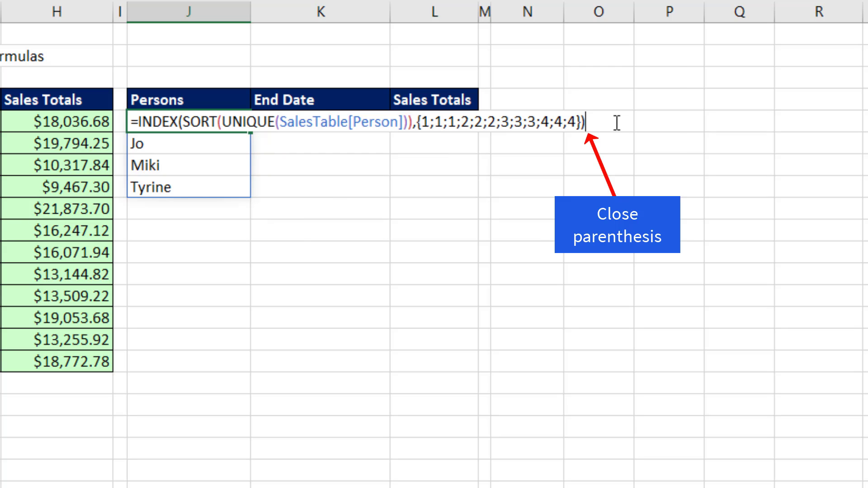
{"action": "key", "text": "Return"}
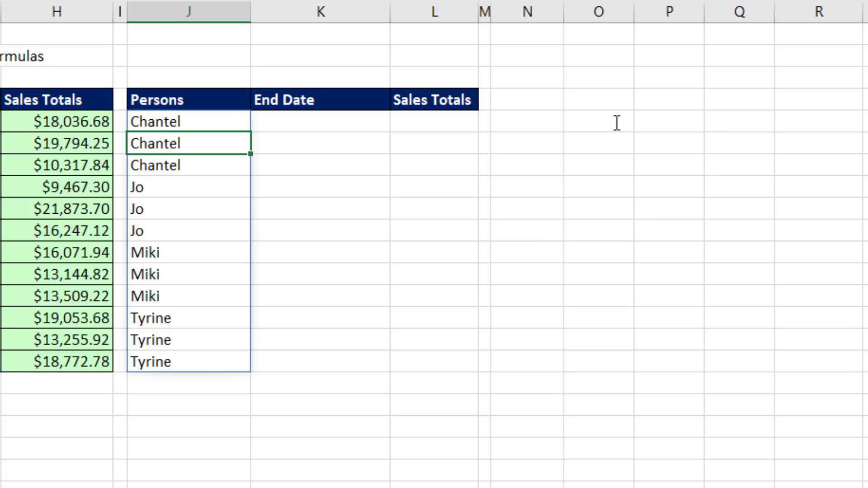
{"action": "left_click", "coordinate": [213, 121]}
Step: Enter =UNIQUE(SalesTable[Person]) in N5
{"action": "key", "text": "F2"}
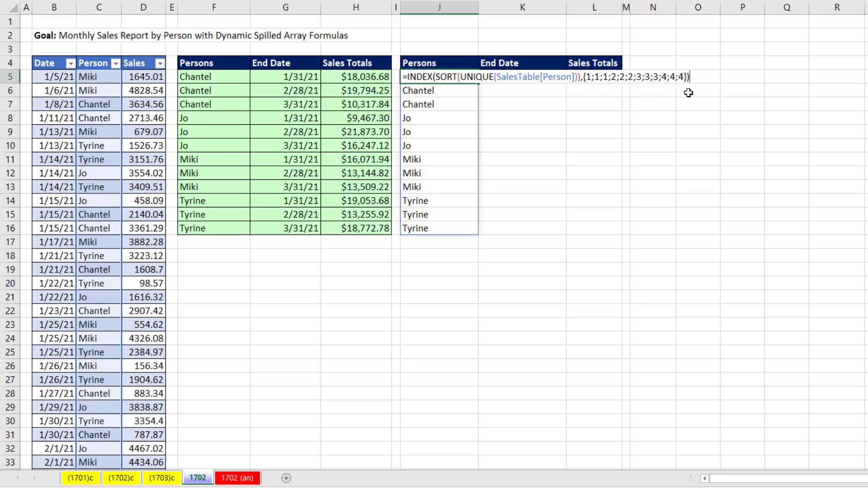
{"action": "key", "text": "Return"}
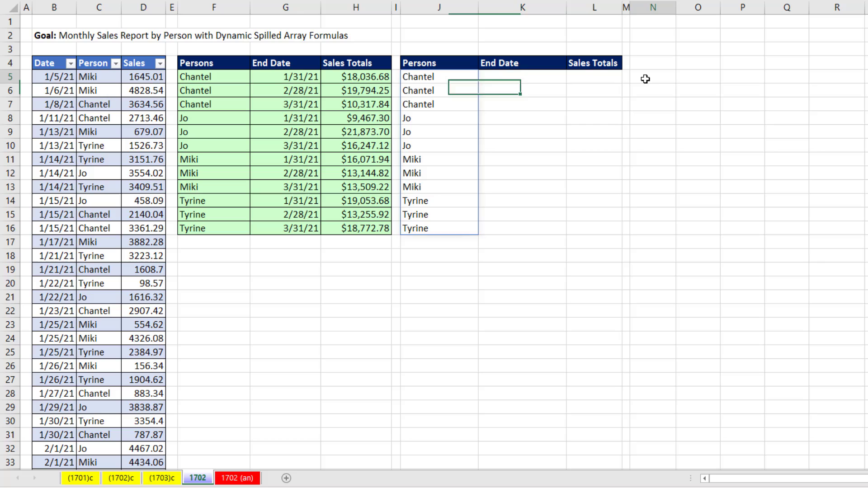
{"action": "left_click", "coordinate": [645, 79]}
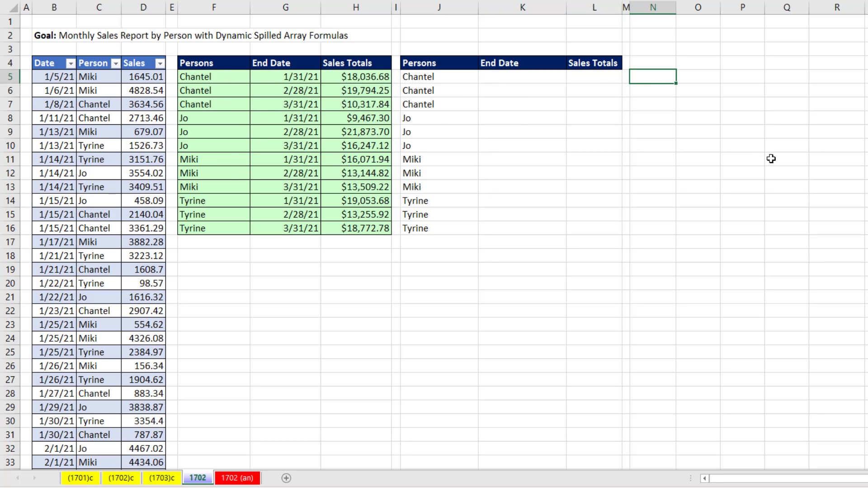
{"action": "type", "text": "=uniq"}
{"action": "key", "text": "Tab"}
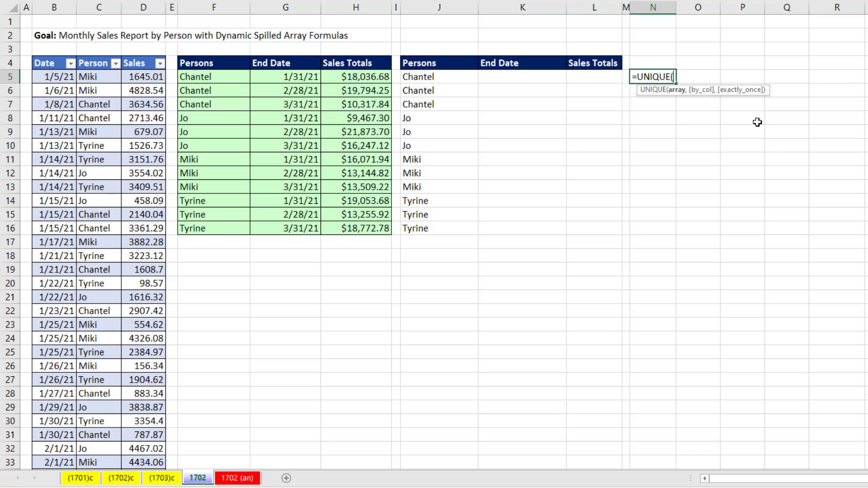
{"action": "left_click", "coordinate": [92, 56]}
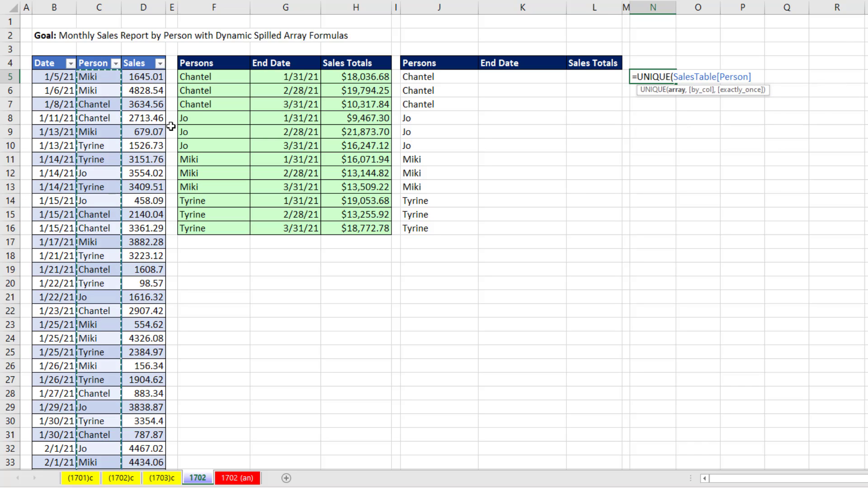
{"action": "type", "text": ")"}
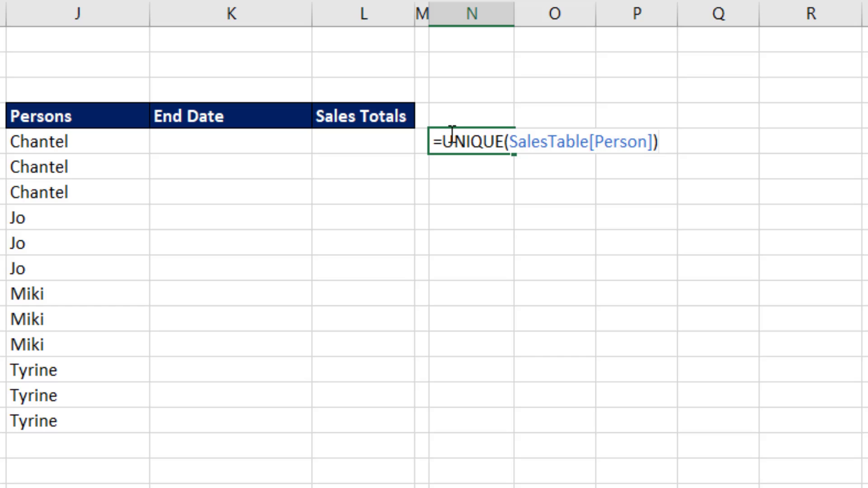
Step: Wrap the N5 formula in COUNTA so it returns 4 distinct persons
{"action": "left_click", "coordinate": [441, 138]}
{"action": "type", "text": "counta"}
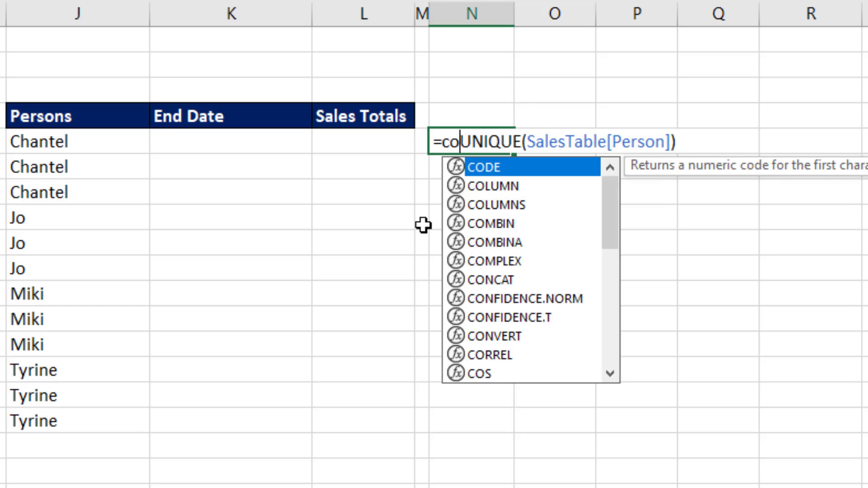
{"action": "key", "text": "Tab"}
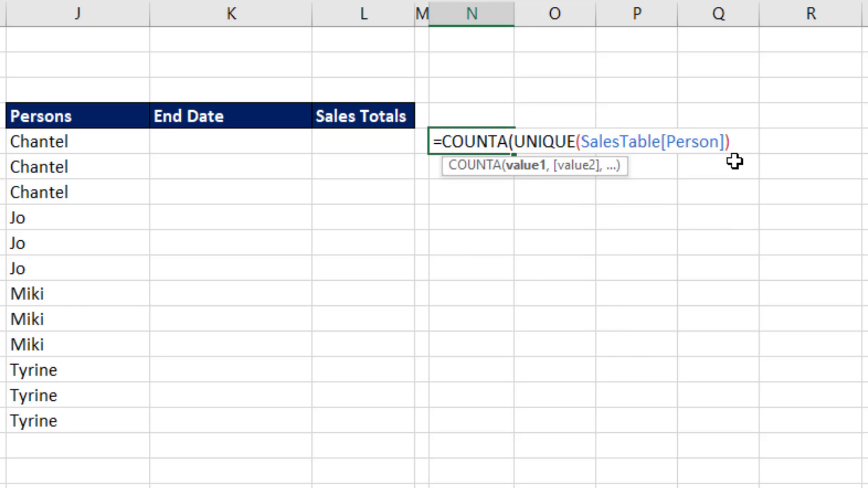
{"action": "left_click", "coordinate": [737, 147]}
{"action": "type", "text": ")"}
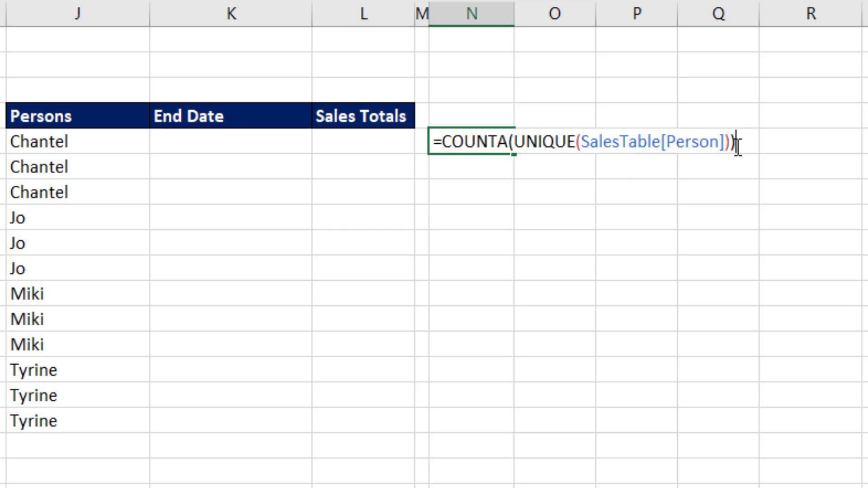
{"action": "key", "text": "Return"}
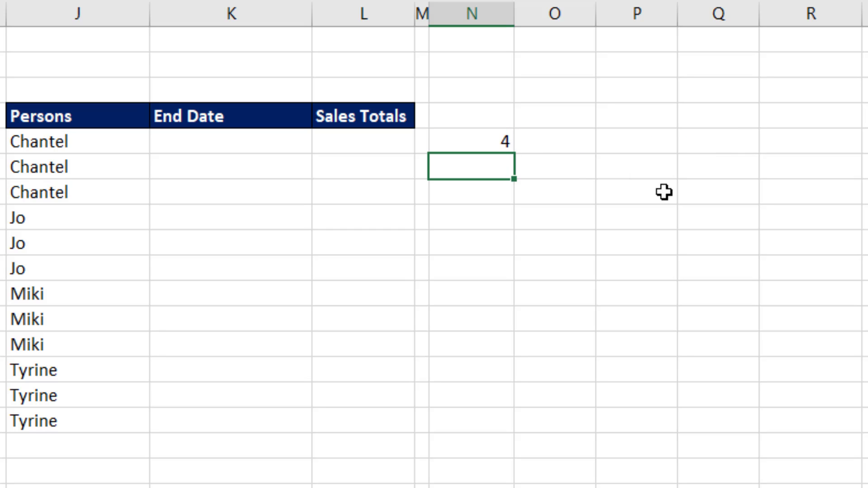
Step: Enter =MONTH(SalesTable[Date]) in O5, spilling month numbers down column O
{"action": "left_click", "coordinate": [546, 141]}
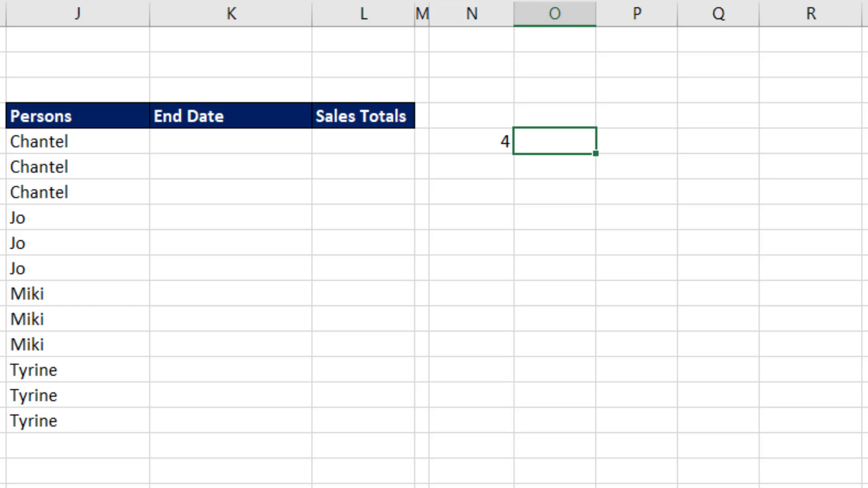
{"action": "type", "text": "=mont"}
{"action": "key", "text": "Tab"}
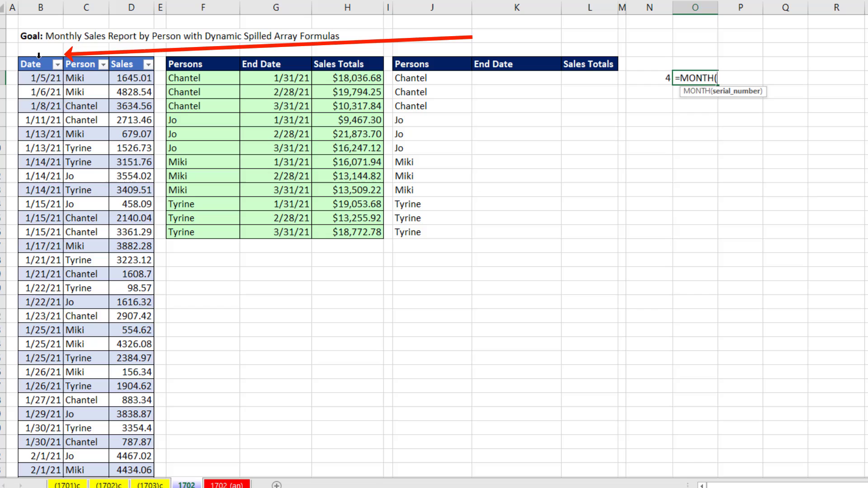
{"action": "left_click", "coordinate": [36, 59]}
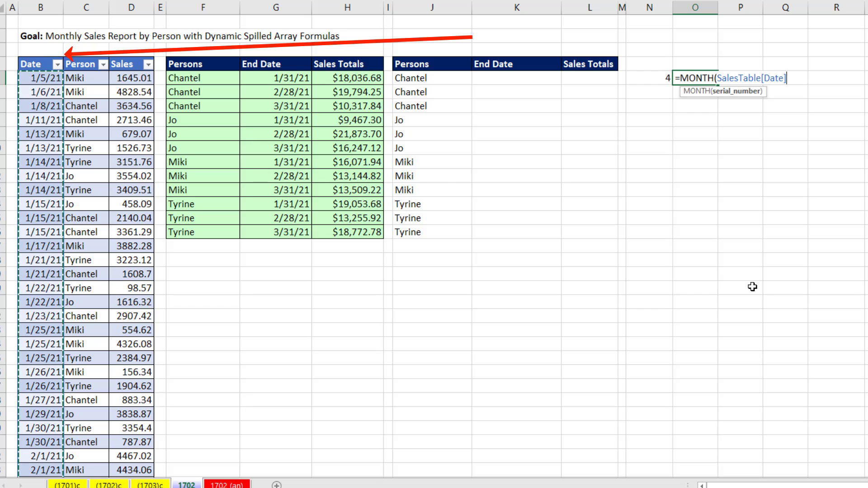
{"action": "type", "text": ")"}
{"action": "key", "text": "Return"}
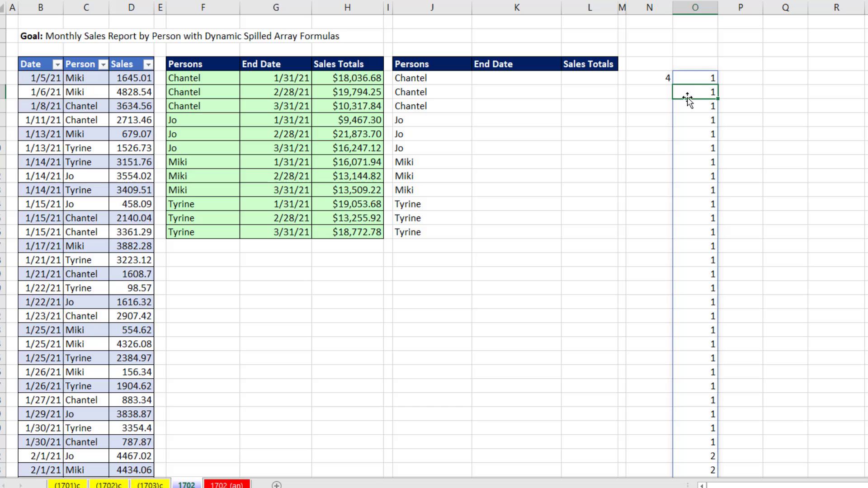
Step: Wrap the O5 formula in UNIQUE to keep only distinct months
{"action": "left_click", "coordinate": [687, 81]}
{"action": "key", "text": "F2"}
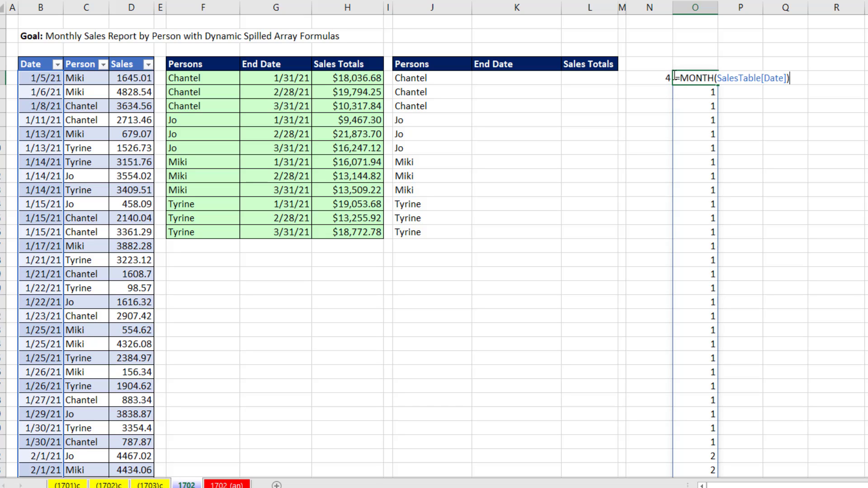
{"action": "type", "text": "uniq"}
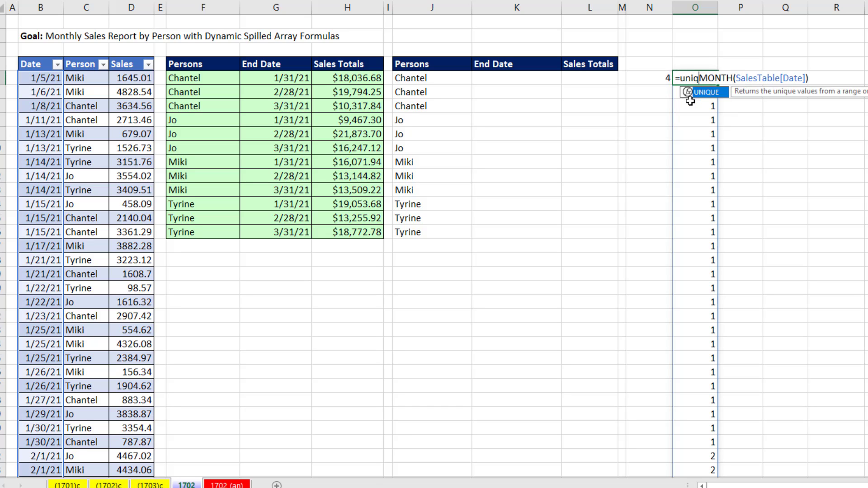
{"action": "key", "text": "Tab"}
{"action": "left_click", "coordinate": [845, 74]}
{"action": "type", "text": ")"}
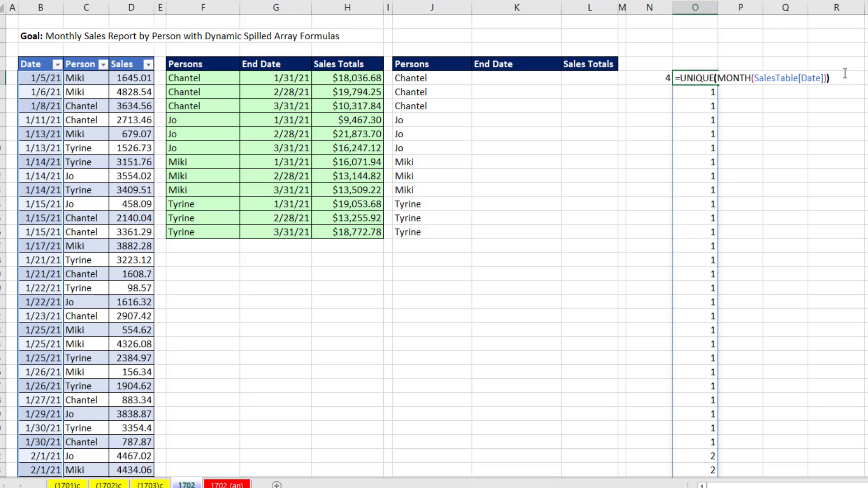
{"action": "key", "text": "Return"}
Step: Wrap the O5 formula in COUNT so it shows 3 months
{"action": "double_click", "coordinate": [708, 77]}
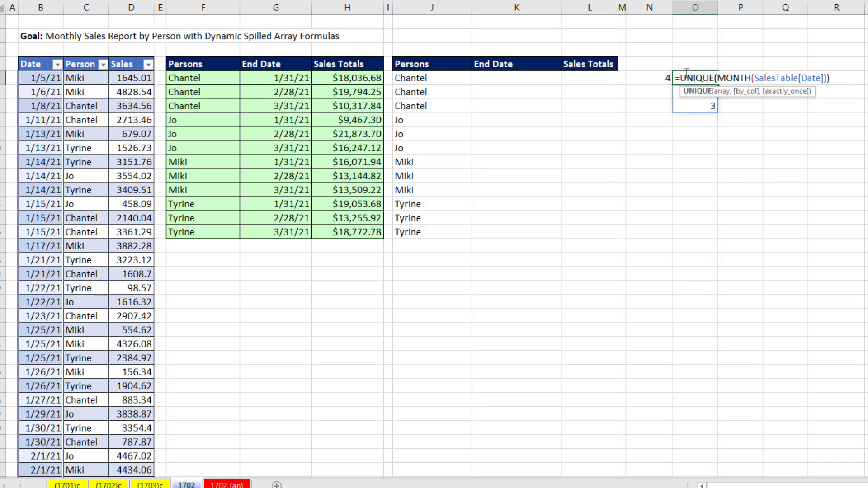
{"action": "left_click", "coordinate": [681, 77]}
{"action": "type", "text": "count"}
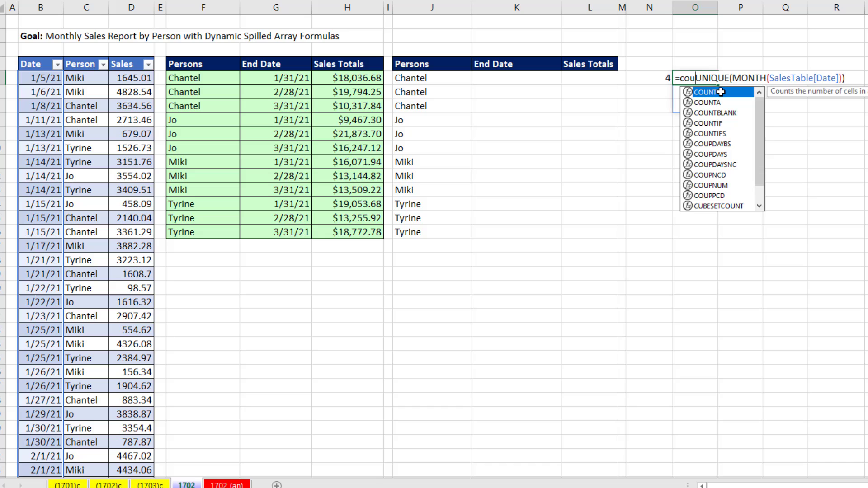
{"action": "key", "text": "Tab"}
{"action": "key", "text": "Return"}
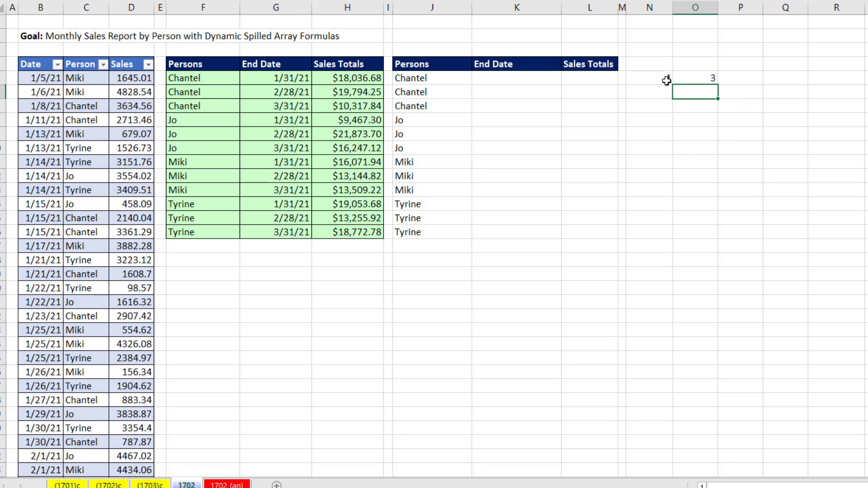
{"action": "double_click", "coordinate": [666, 80]}
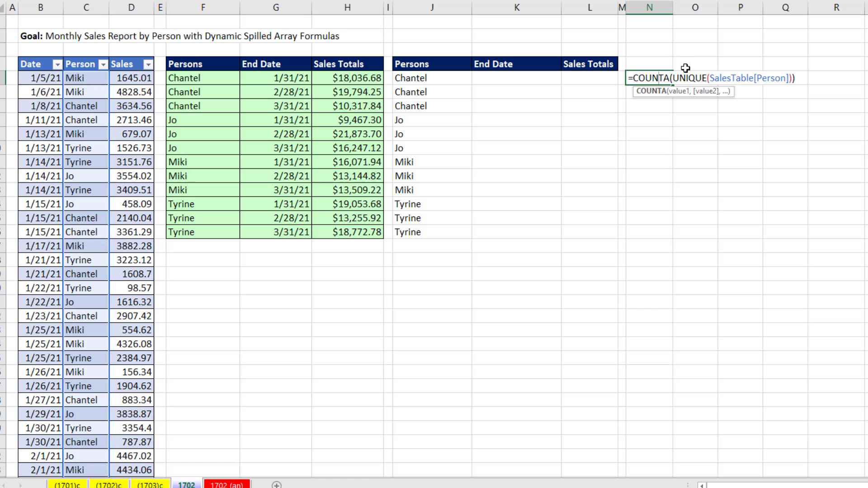
Step: Copy the N5 person-count formula text onto the Office Clipboard pane
{"action": "left_click_drag", "start_coordinate": [635, 79], "coordinate": [822, 75]}
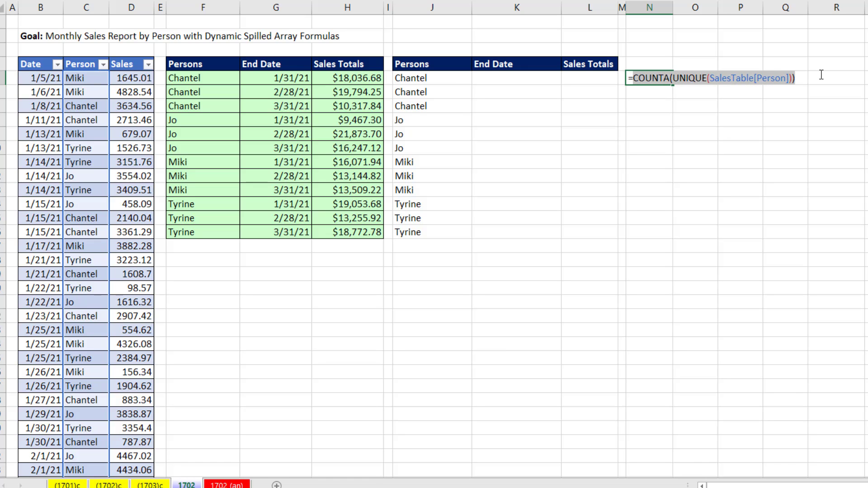
{"action": "key", "text": "ctrl+c"}
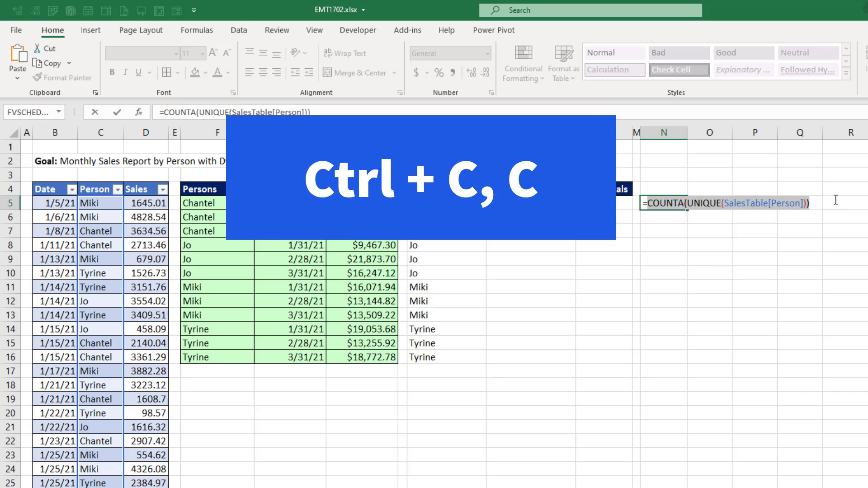
{"action": "key", "text": "ctrl+c"}
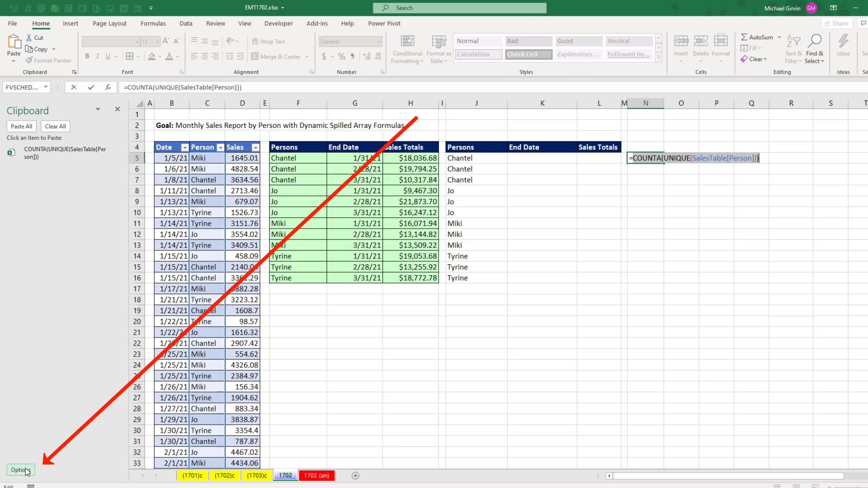
{"action": "left_click", "coordinate": [20, 468]}
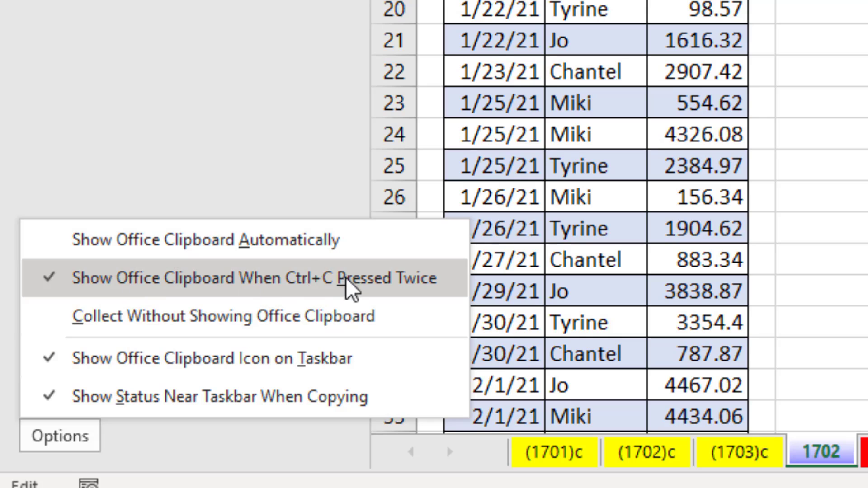
{"action": "key", "text": "Escape"}
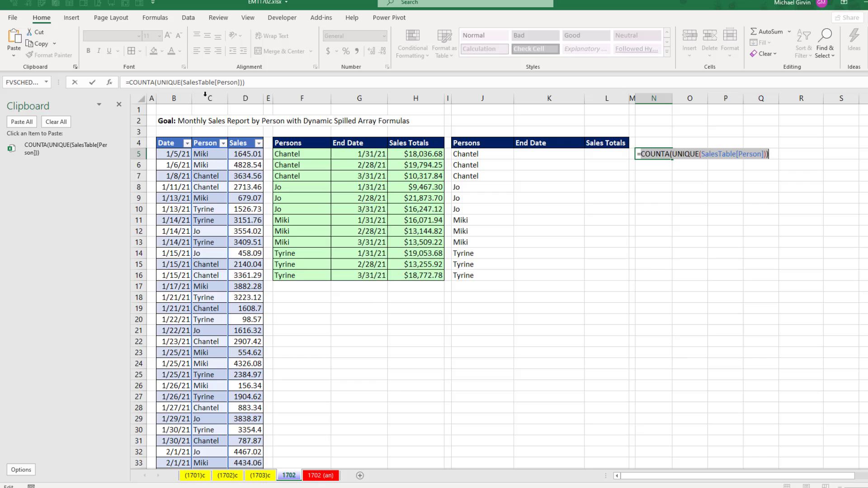
{"action": "key", "text": "Tab"}
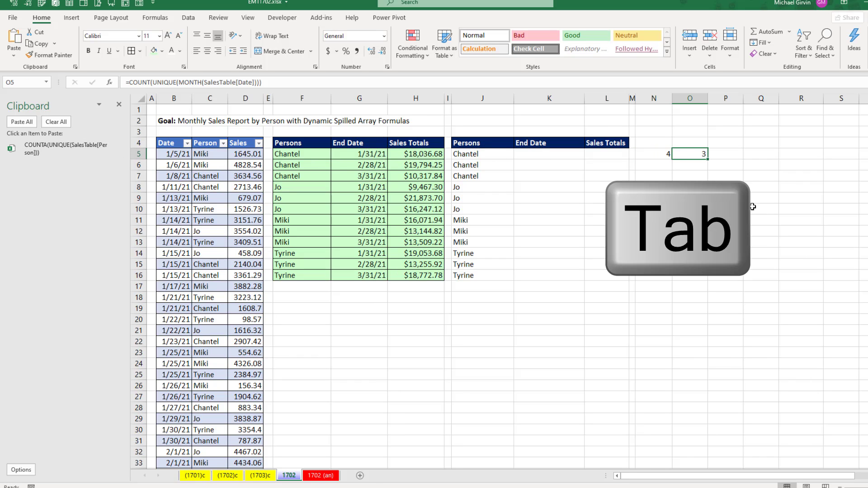
Step: Copy the O5 month-count formula text onto the Office Clipboard too
{"action": "key", "text": "F2"}
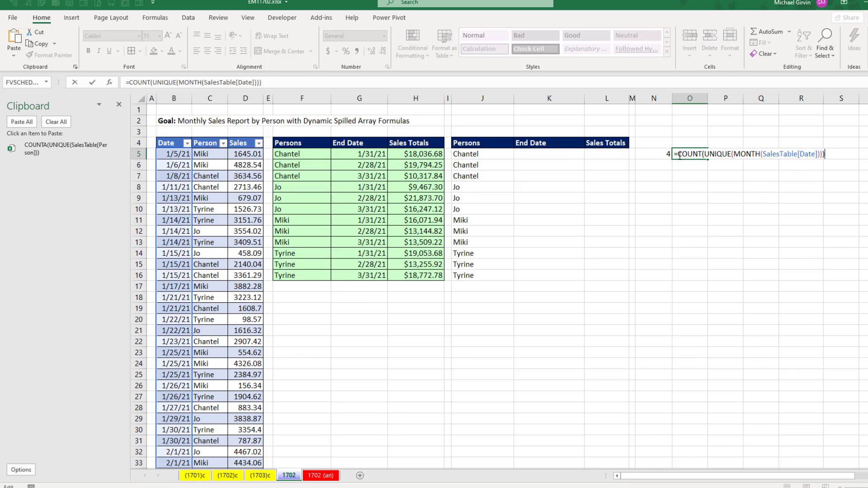
{"action": "left_click_drag", "start_coordinate": [679, 155], "coordinate": [857, 160]}
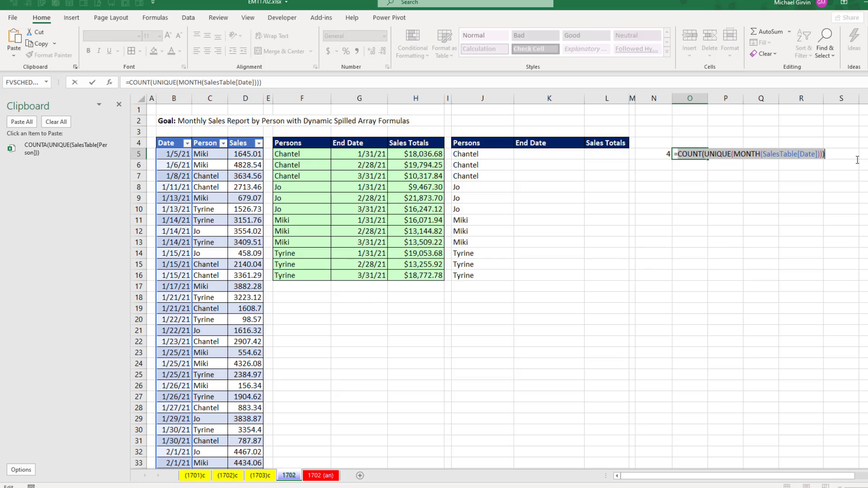
{"action": "key", "text": "ctrl+c"}
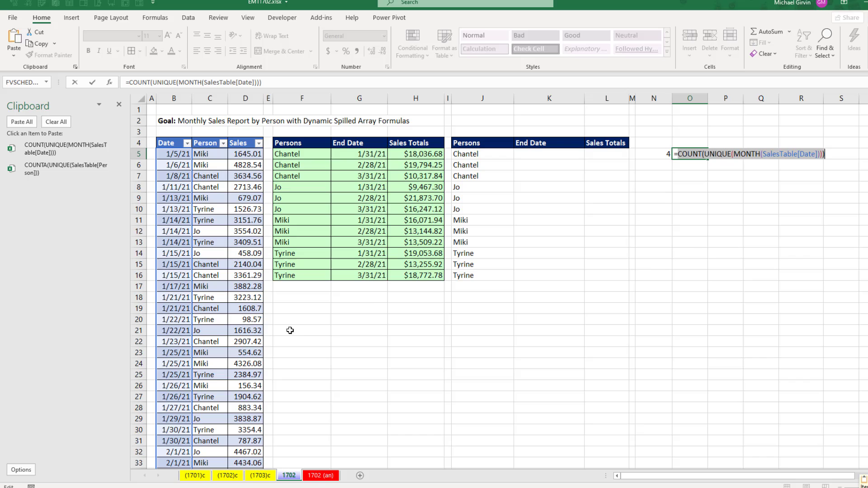
{"action": "key", "text": "Escape"}
Step: Enter =SEQUENCE(person count * month count) in P5, pasting both counts from the clipboard
{"action": "left_click", "coordinate": [726, 156]}
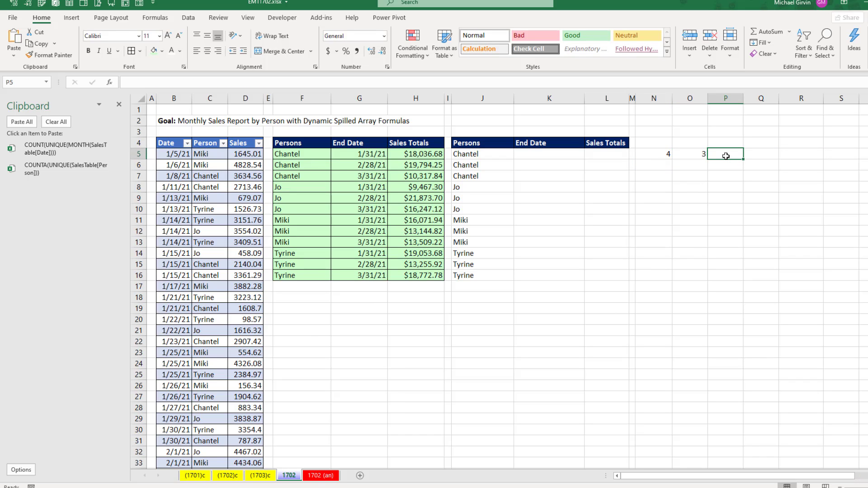
{"action": "type", "text": "=seq"}
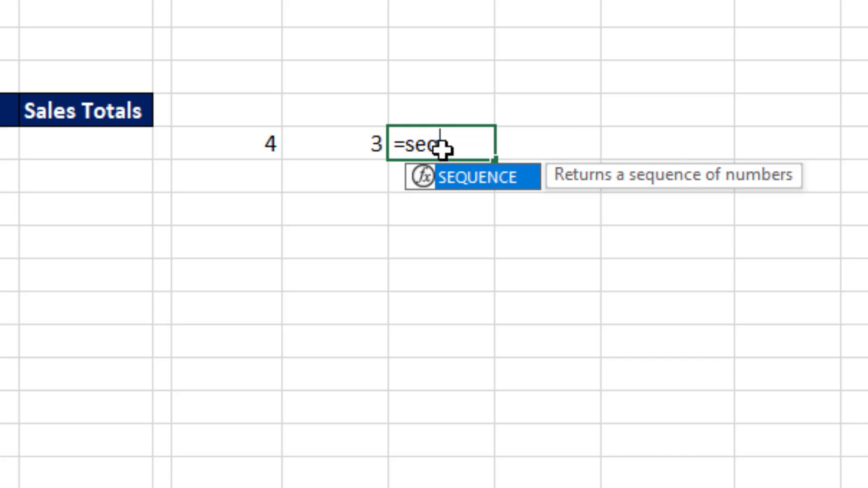
{"action": "key", "text": "Tab"}
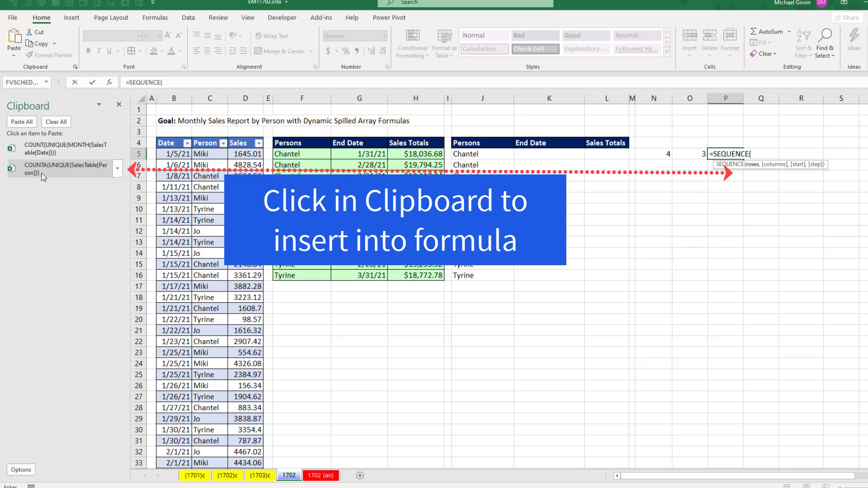
{"action": "left_click", "coordinate": [67, 172]}
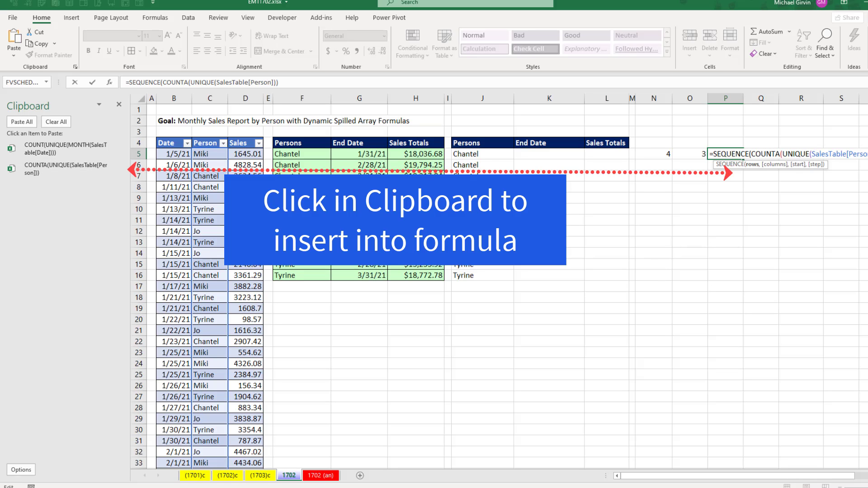
{"action": "type", "text": "*"}
{"action": "left_click", "coordinate": [82, 153]}
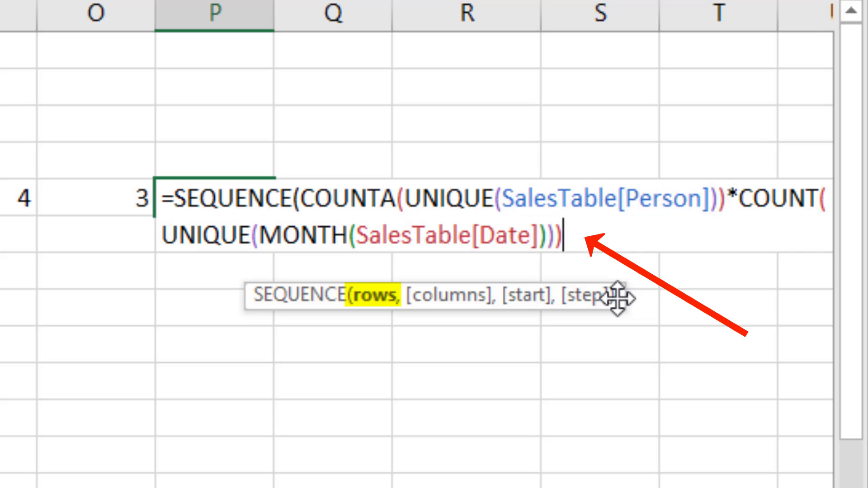
{"action": "type", "text": ")"}
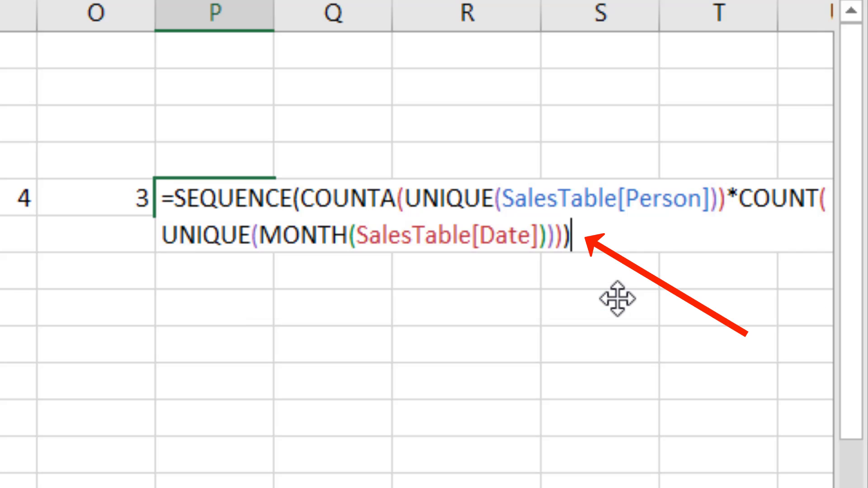
{"action": "key", "text": "Return"}
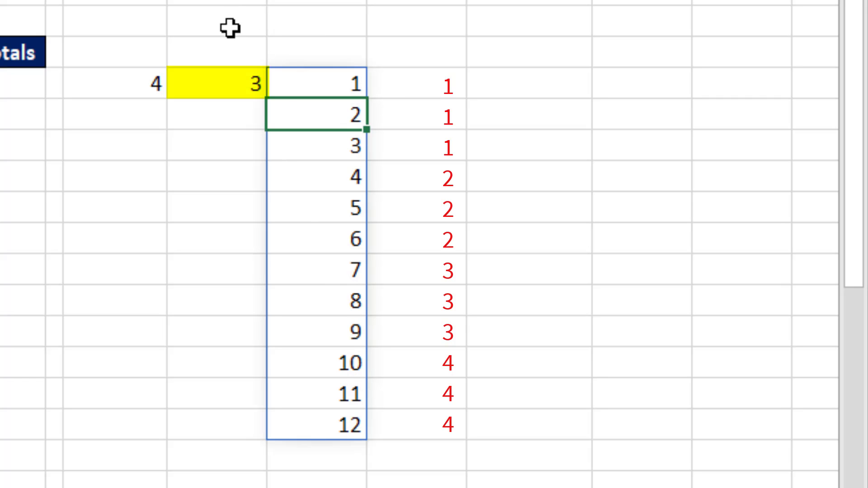
Step: Divide the P5 sequence by COUNT(UNIQUE(MONTH(SalesTable[Date]))) from the clipboard
{"action": "left_click", "coordinate": [314, 77]}
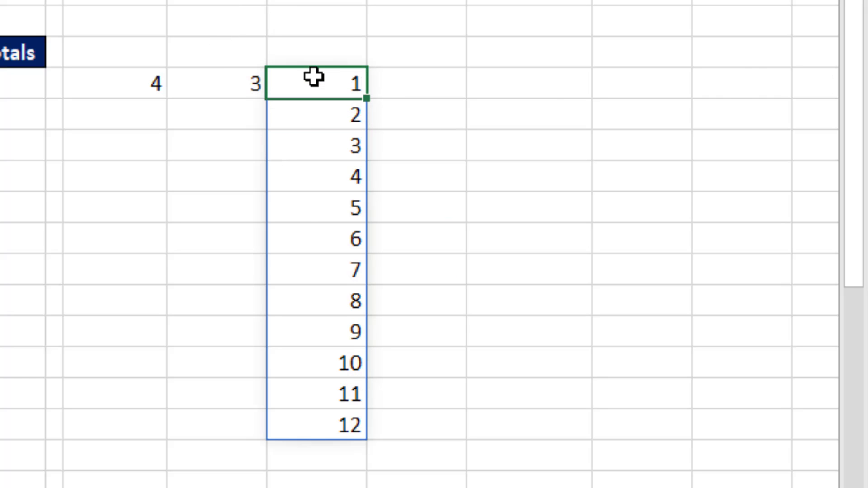
{"action": "double_click", "coordinate": [313, 77]}
{"action": "left_click", "coordinate": [642, 112]}
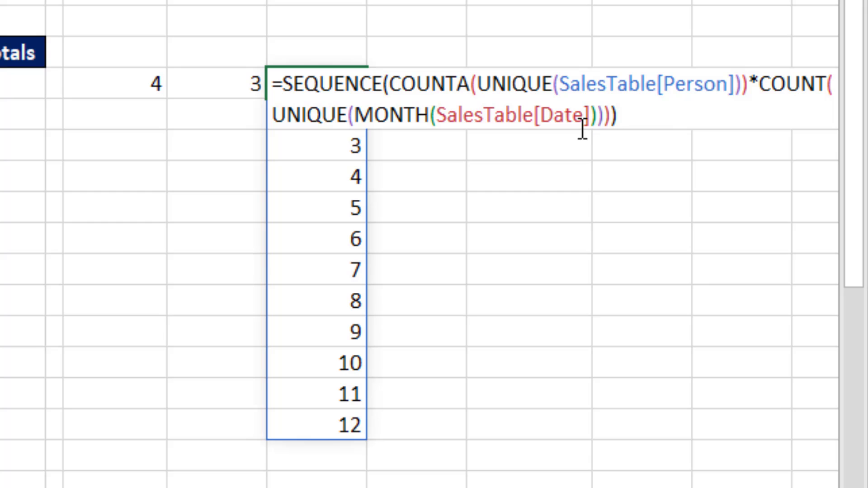
{"action": "type", "text": "/"}
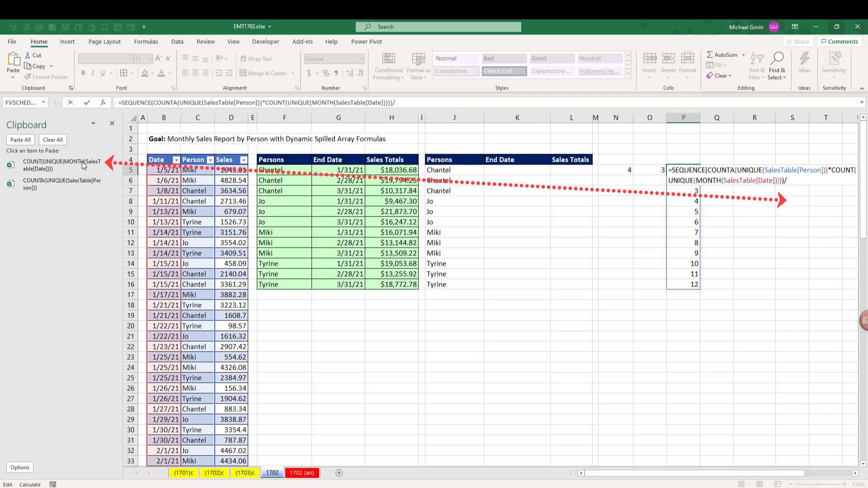
{"action": "left_click", "coordinate": [82, 168]}
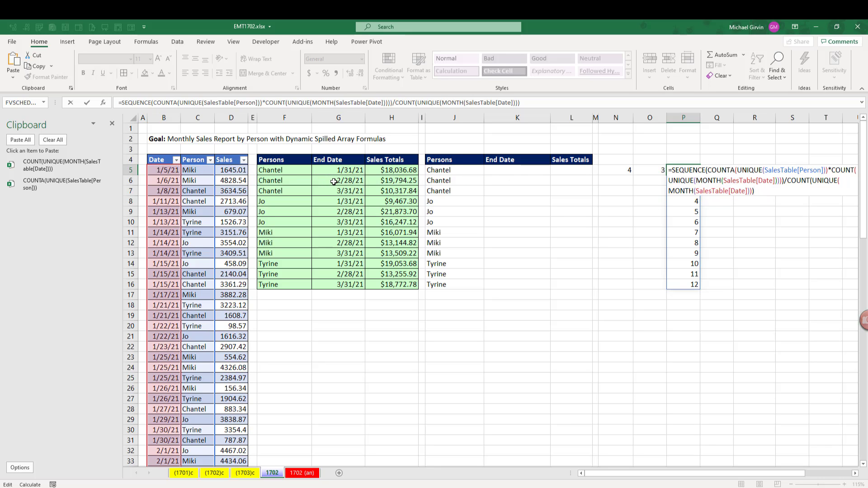
{"action": "key", "text": "Return"}
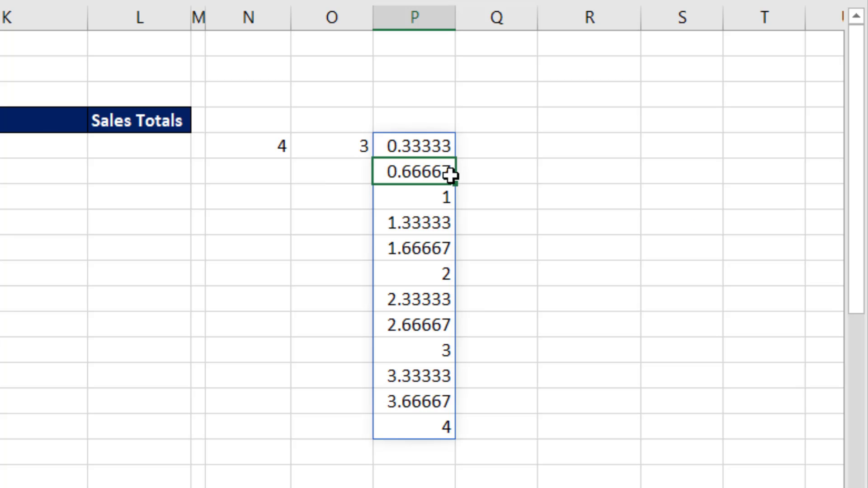
Step: Add ,,0 to SEQUENCE in P5 so it starts at 0
{"action": "left_click", "coordinate": [686, 170]}
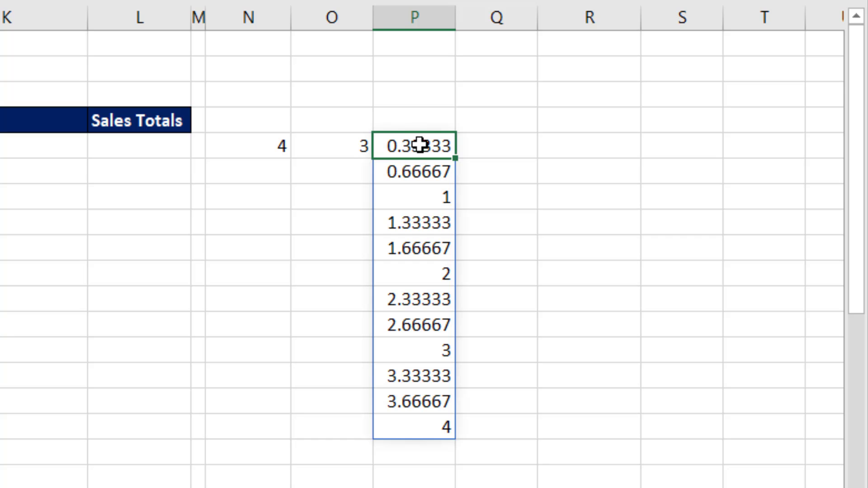
{"action": "key", "text": "F2"}
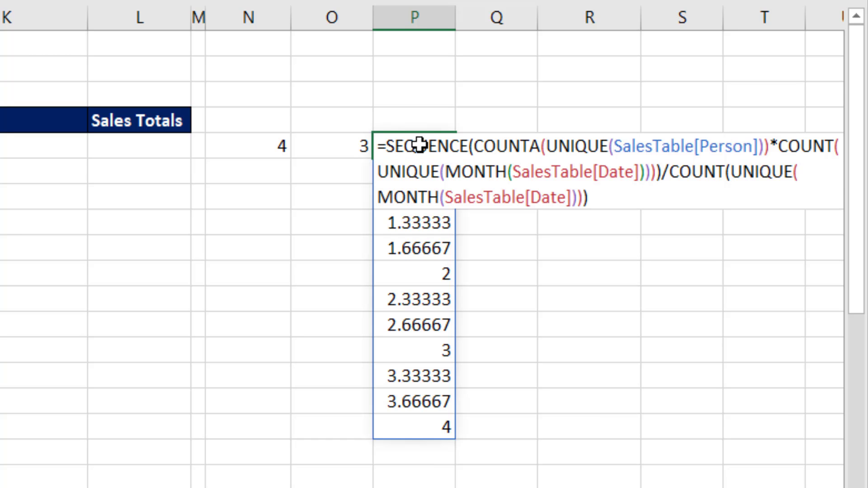
{"action": "left_click", "coordinate": [474, 145]}
{"action": "left_click", "coordinate": [477, 231]}
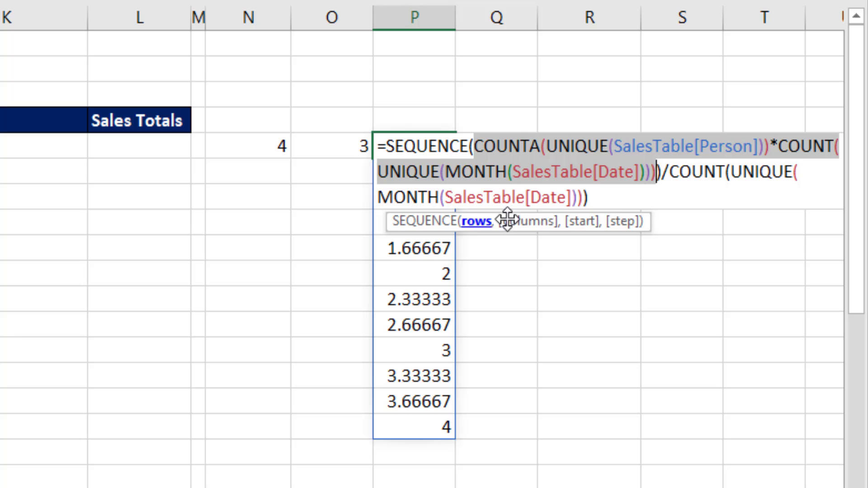
{"action": "left_click", "coordinate": [660, 173]}
{"action": "left_click_drag", "start_coordinate": [656, 172], "coordinate": [662, 172]}
{"action": "key", "text": "Left"}
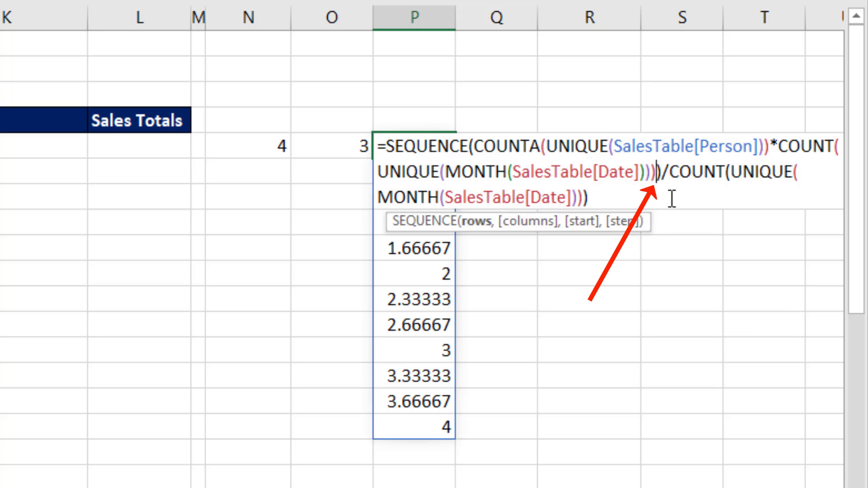
{"action": "type", "text": ",,"}
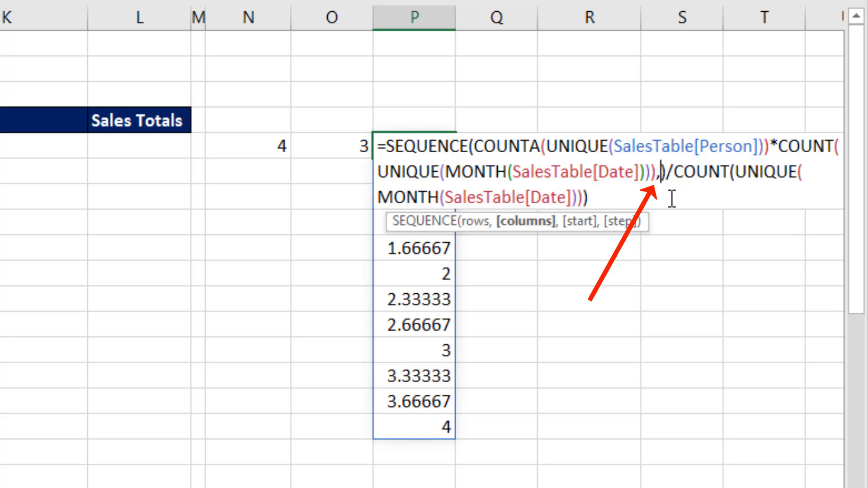
{"action": "type", "text": "0"}
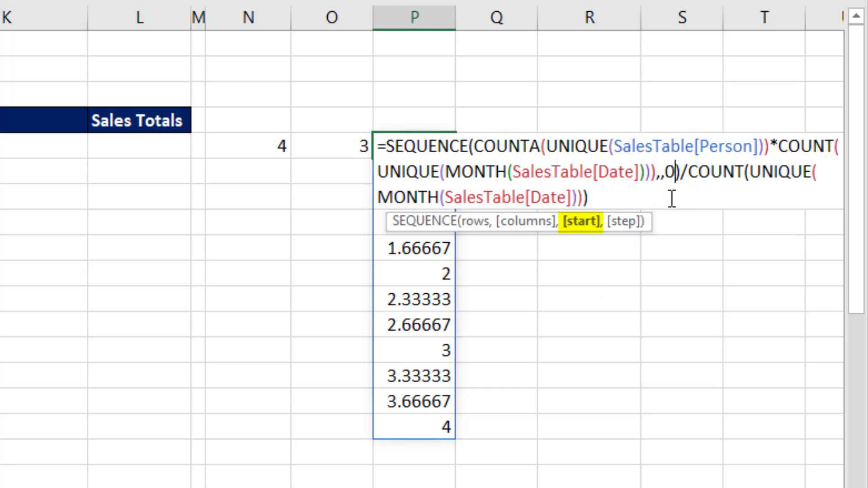
{"action": "key", "text": "Return"}
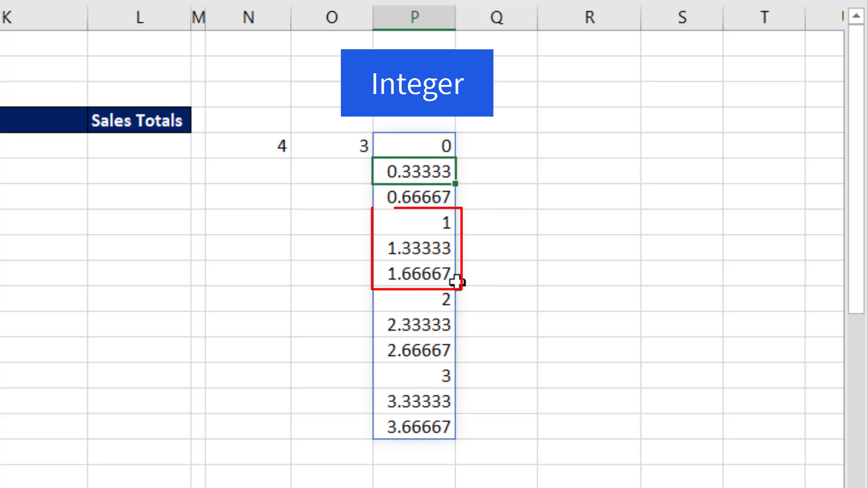
{"action": "left_click", "coordinate": [438, 147]}
Step: Wrap the P5 formula in INT and add 1, giving 1,1,1 through 4,4,4
{"action": "key", "text": "F2"}
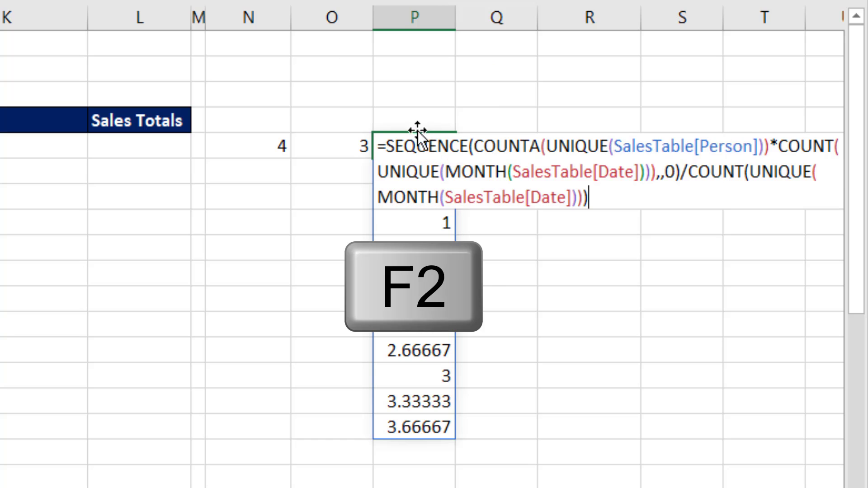
{"action": "left_click", "coordinate": [389, 151]}
{"action": "type", "text": "int"}
{"action": "key", "text": "Tab"}
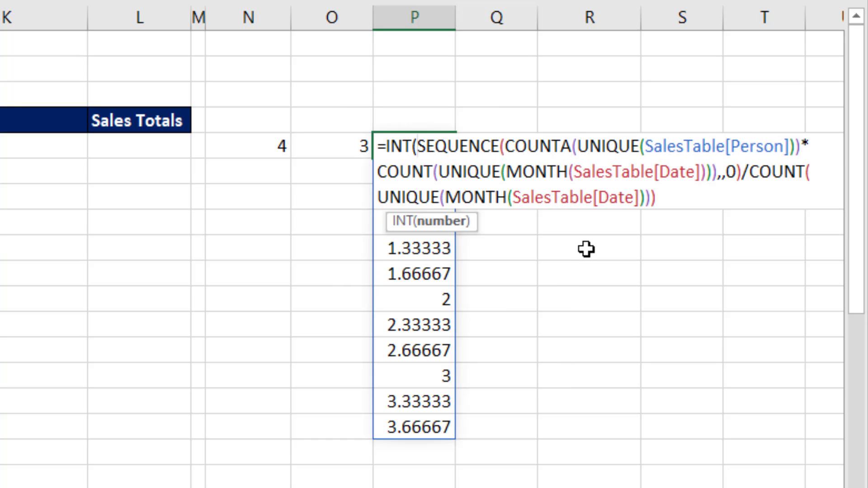
{"action": "left_click", "coordinate": [678, 201]}
{"action": "type", "text": ")"}
{"action": "key", "text": "Return"}
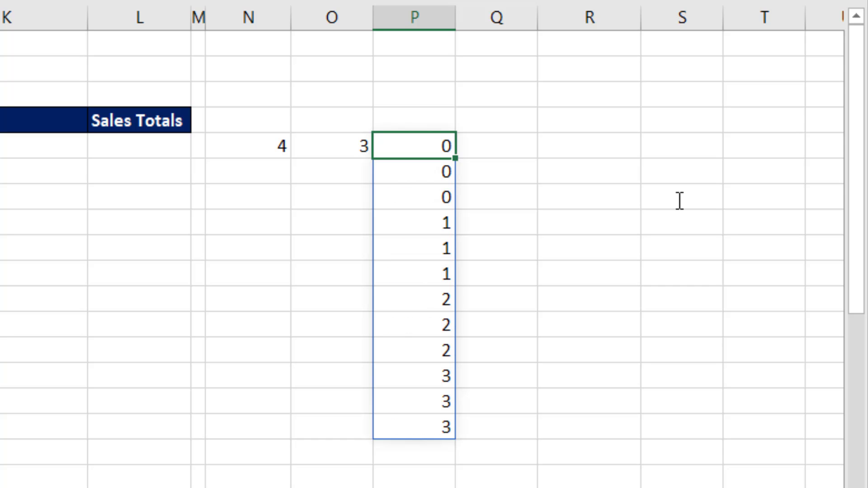
{"action": "key", "text": "F2"}
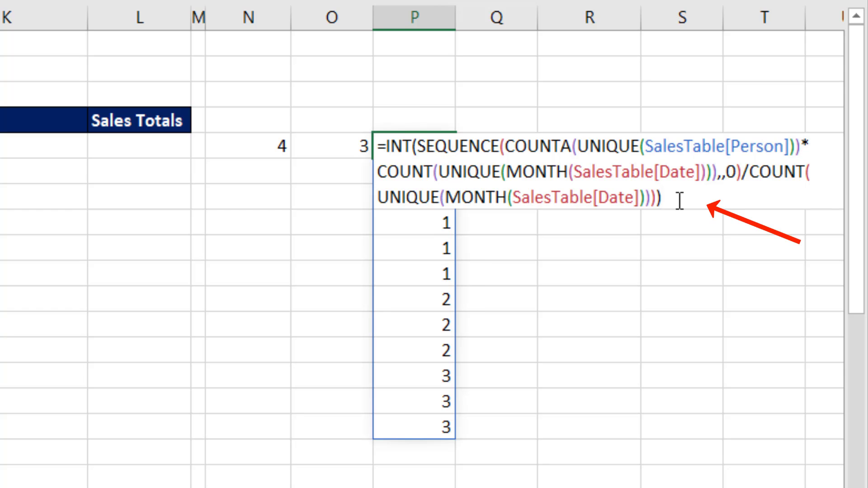
{"action": "type", "text": "+1"}
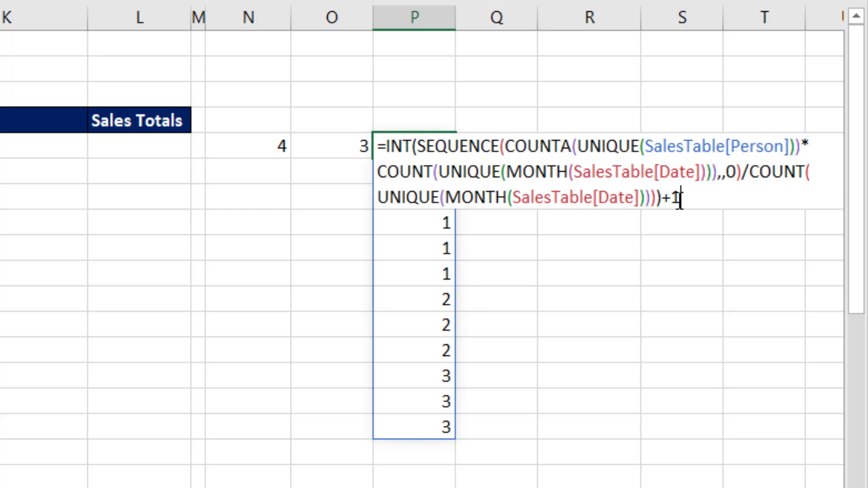
{"action": "key", "text": "Return"}
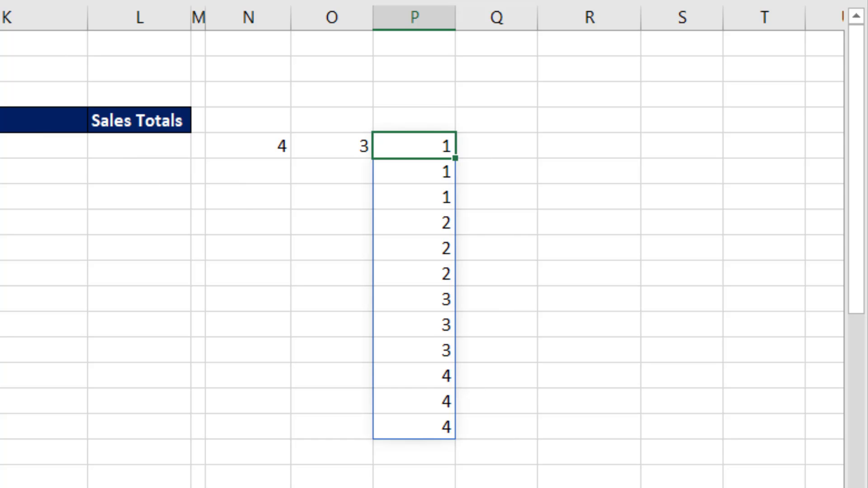
Step: Copy the finished P5 formula text to the clipboard
{"action": "double_click", "coordinate": [425, 148]}
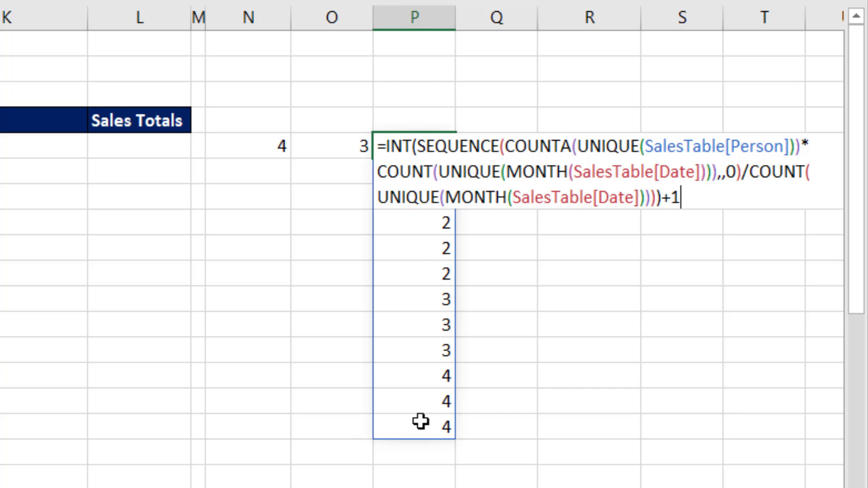
{"action": "left_click_drag", "start_coordinate": [384, 146], "coordinate": [779, 250]}
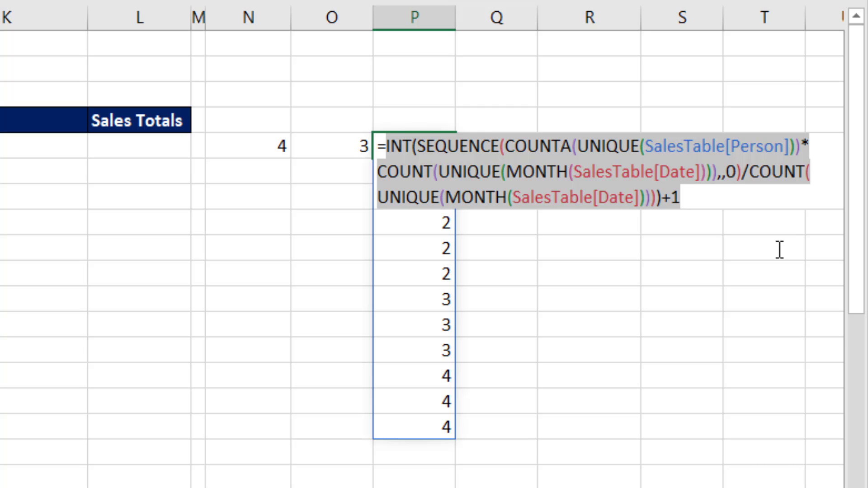
{"action": "key", "text": "ctrl+c"}
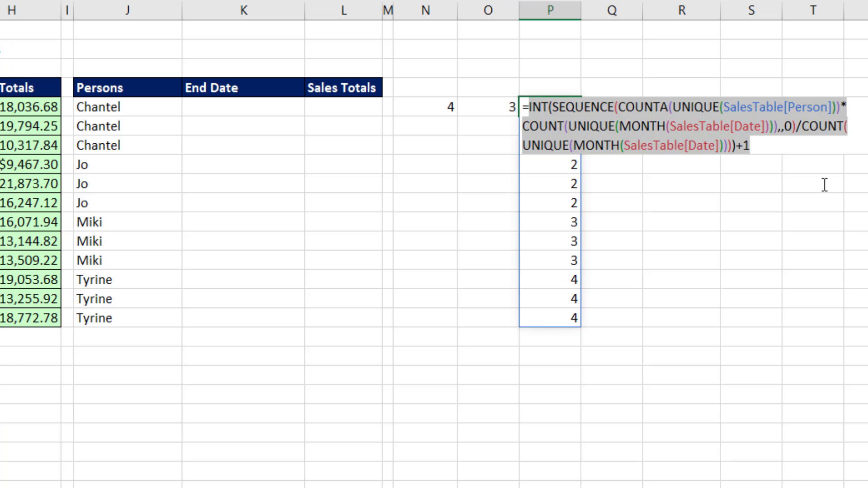
{"action": "key", "text": "Return"}
{"action": "left_click", "coordinate": [139, 108]}
{"action": "key", "text": "F2"}
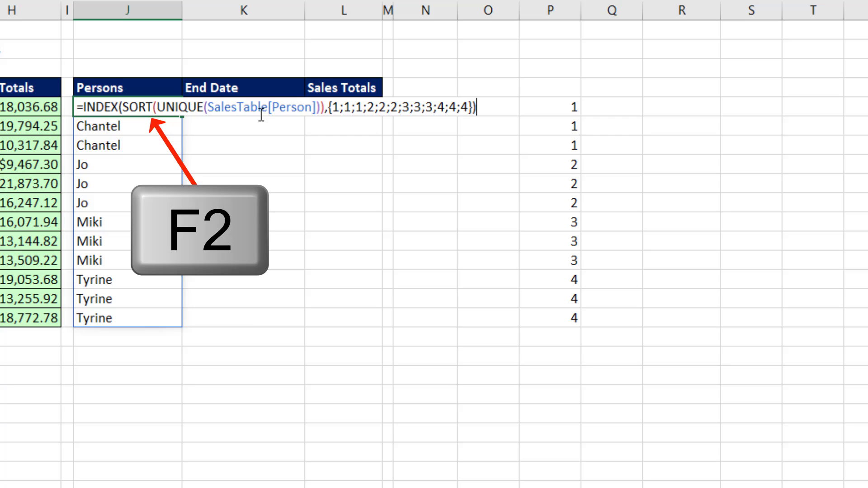
Step: Replace the hard-coded row array in J5's INDEX with the pasted INT(SEQUENCE(...))+1 expression
{"action": "left_click", "coordinate": [339, 108]}
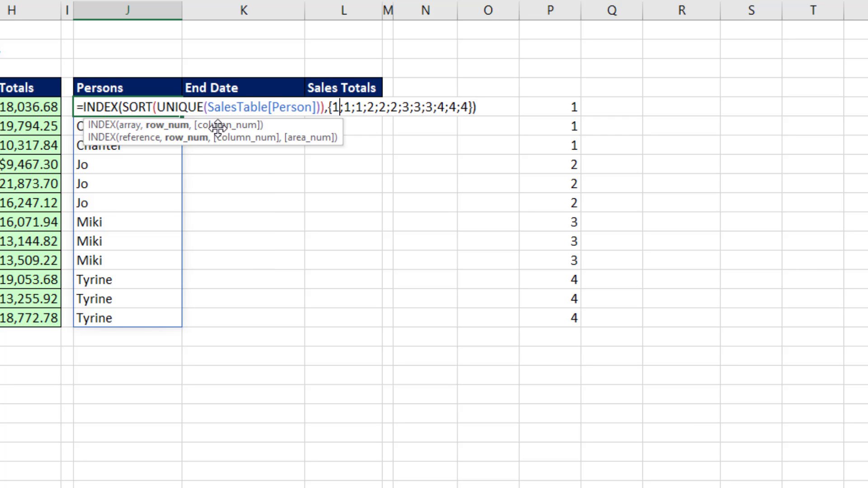
{"action": "left_click", "coordinate": [182, 129]}
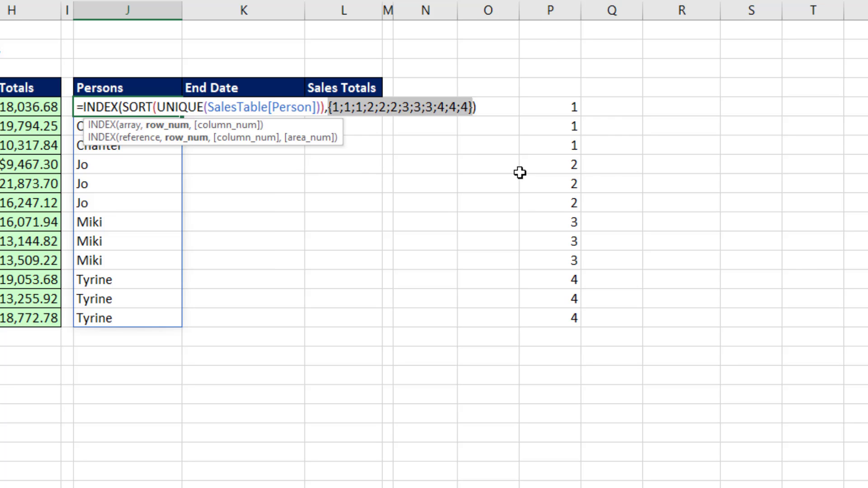
{"action": "key", "text": "ctrl+v"}
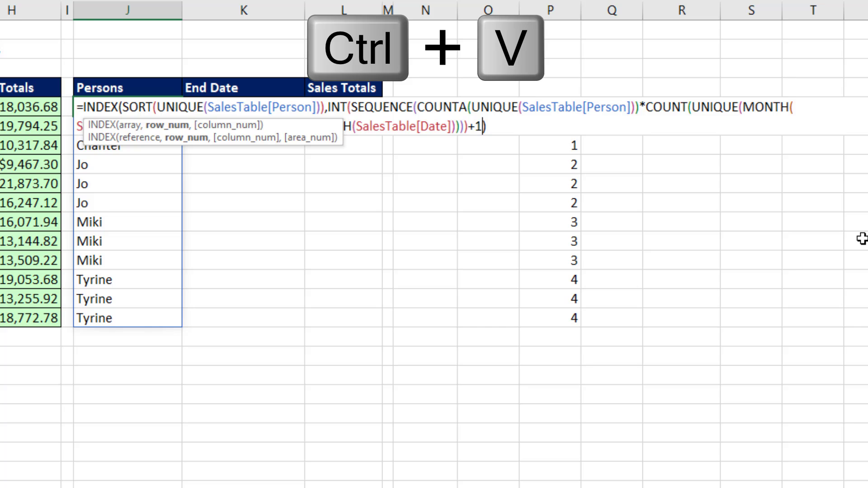
{"action": "key", "text": "Return"}
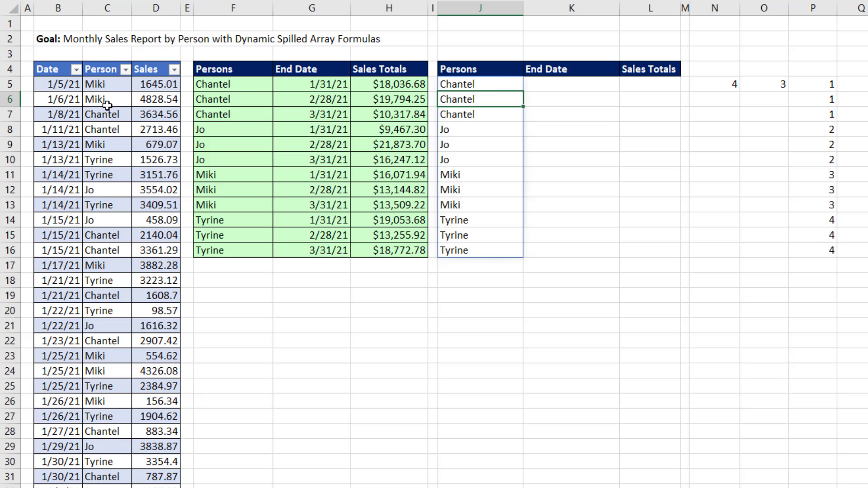
Step: Test the report by entering 's' as a person in C6, then undo it
{"action": "left_click", "coordinate": [107, 105]}
{"action": "type", "text": "s"}
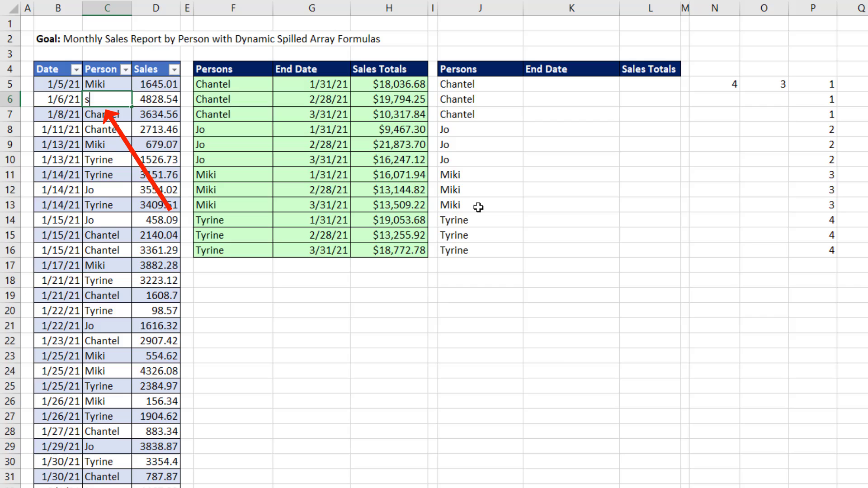
{"action": "key", "text": "Return"}
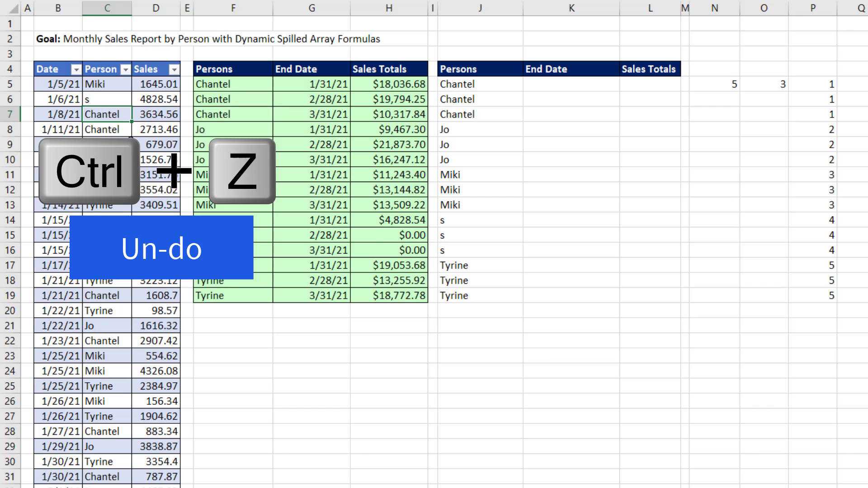
{"action": "key", "text": "ctrl+z"}
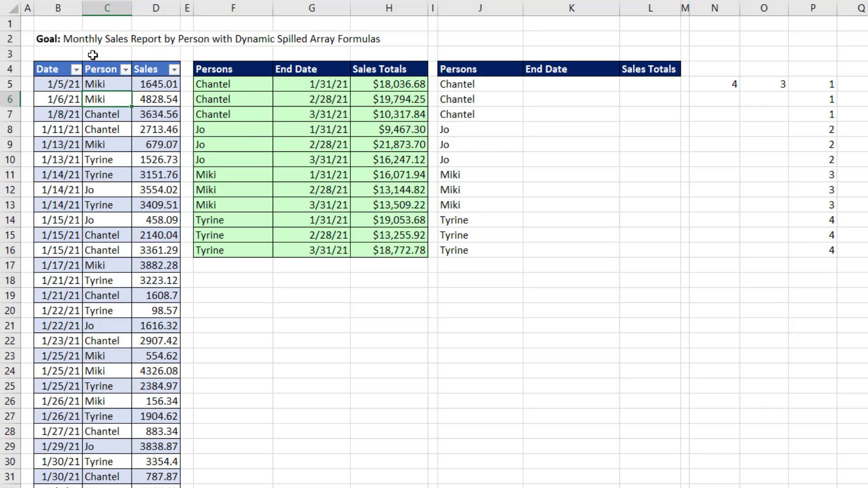
Step: Enter =MIN(SalesTable[Date]) in Q5 and format it as a Short Date
{"action": "left_click", "coordinate": [864, 87]}
{"action": "type", "text": "=MIN("}
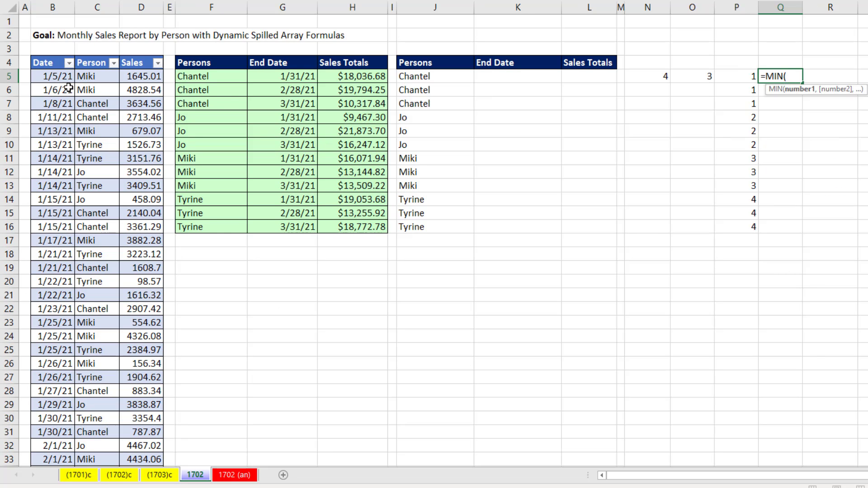
{"action": "left_click", "coordinate": [50, 57]}
{"action": "type", "text": ")"}
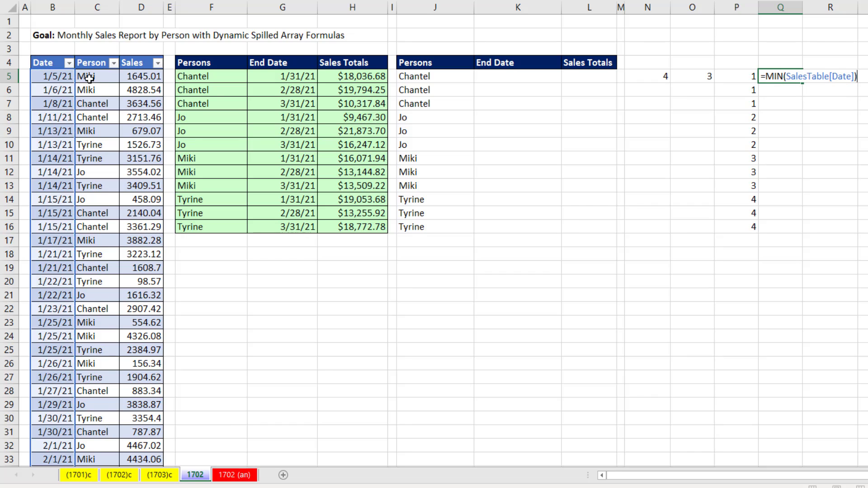
{"action": "key", "text": "ctrl+Return"}
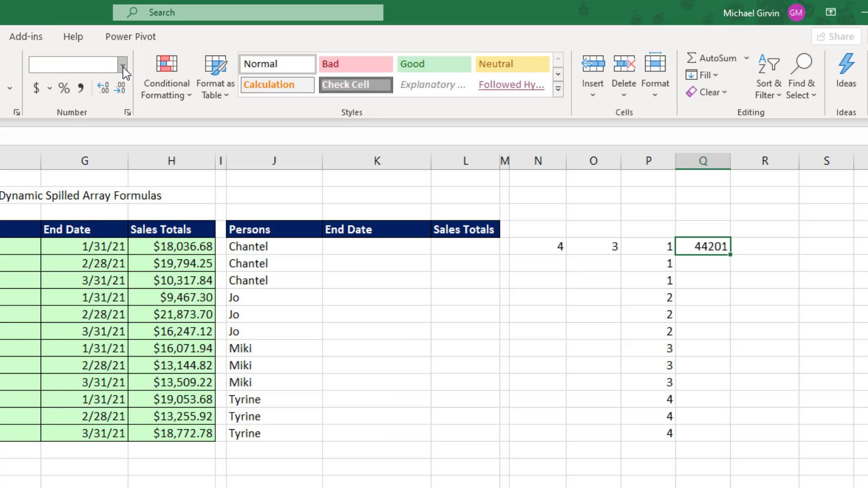
{"action": "left_click", "coordinate": [123, 67]}
{"action": "left_click", "coordinate": [95, 239]}
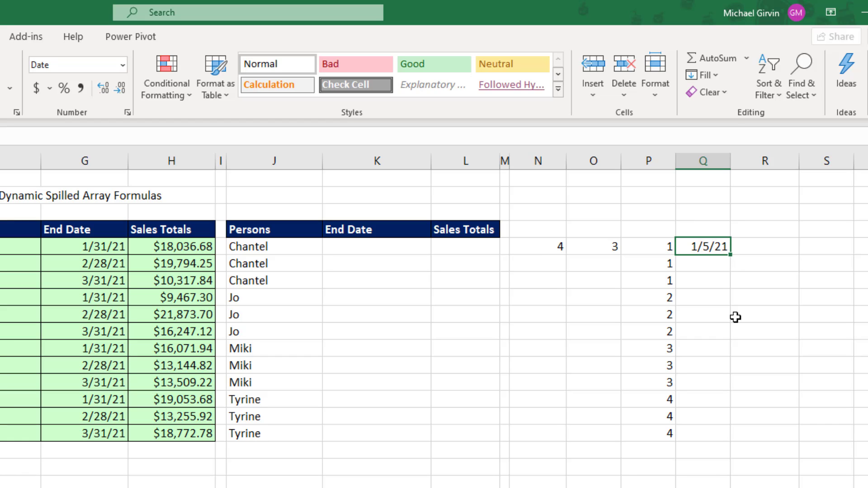
Step: Rewrite Q5 as =DATE(YEAR(MIN(...)),MONTH(MIN(...)),1) so it returns 1/1/21
{"action": "key", "text": "F2"}
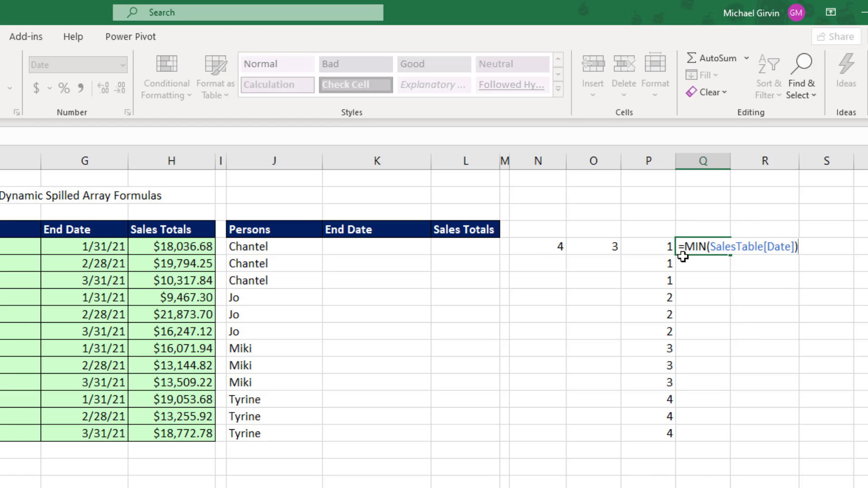
{"action": "left_click_drag", "start_coordinate": [684, 247], "coordinate": [830, 269]}
{"action": "key", "text": "ctrl+c"}
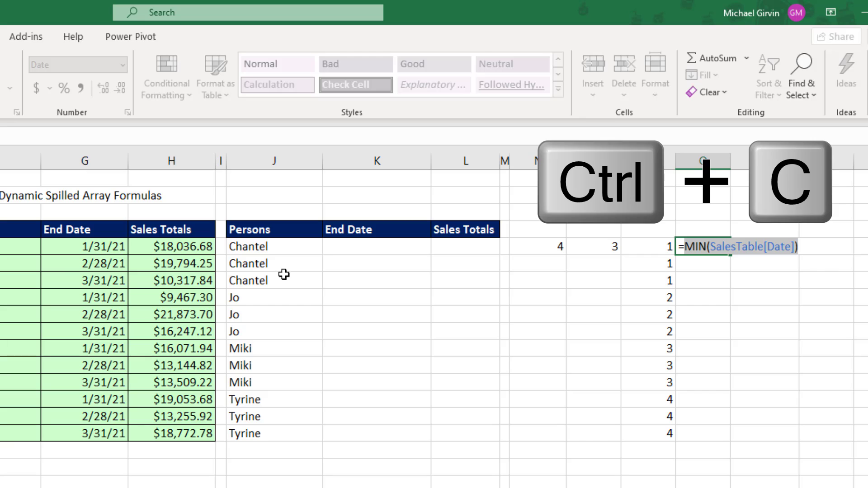
{"action": "key", "text": "Right"}
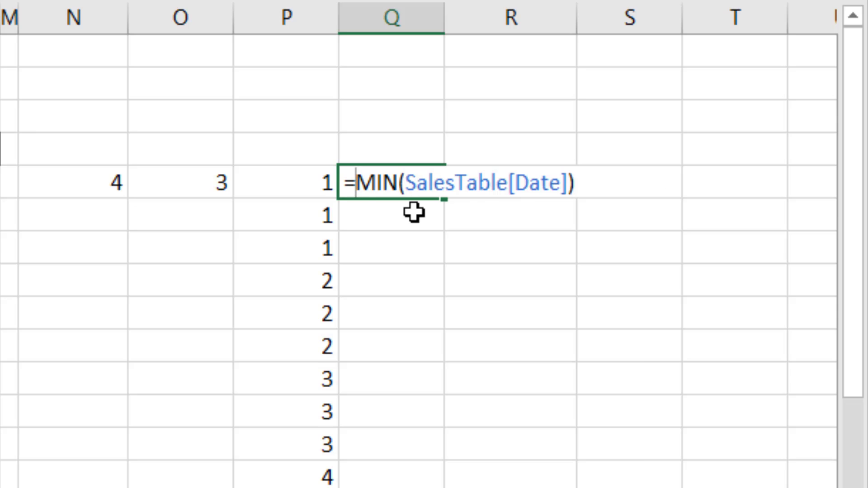
{"action": "type", "text": "date"}
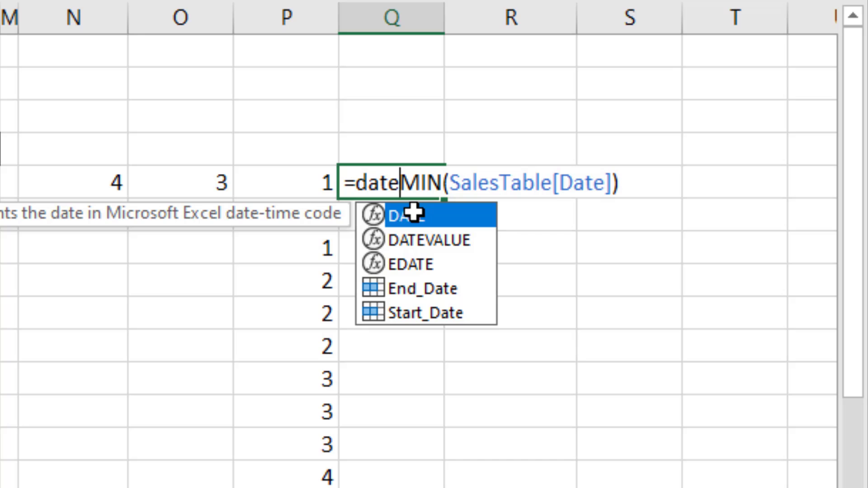
{"action": "double_click", "coordinate": [414, 214]}
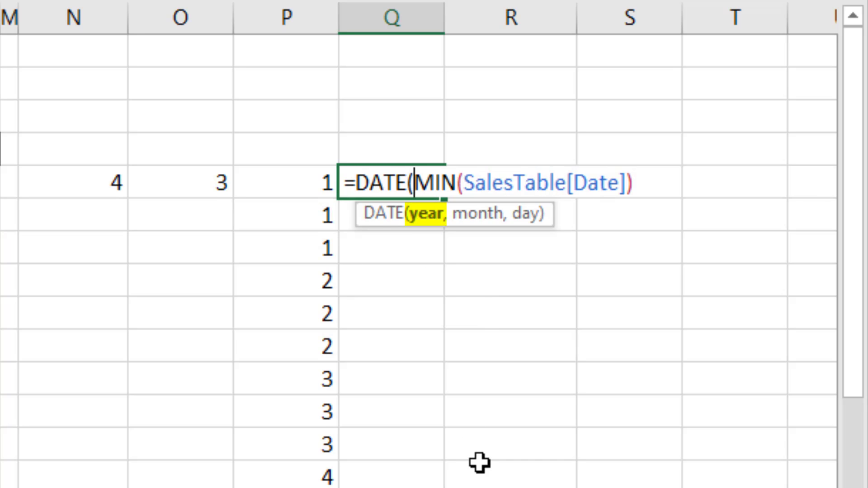
{"action": "type", "text": "ye"}
{"action": "key", "text": "Tab"}
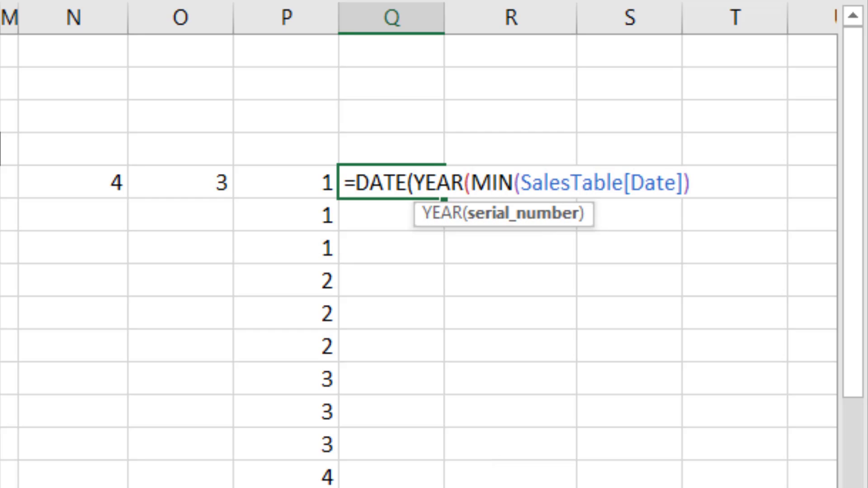
{"action": "left_click", "coordinate": [699, 186]}
{"action": "type", "text": ")"}
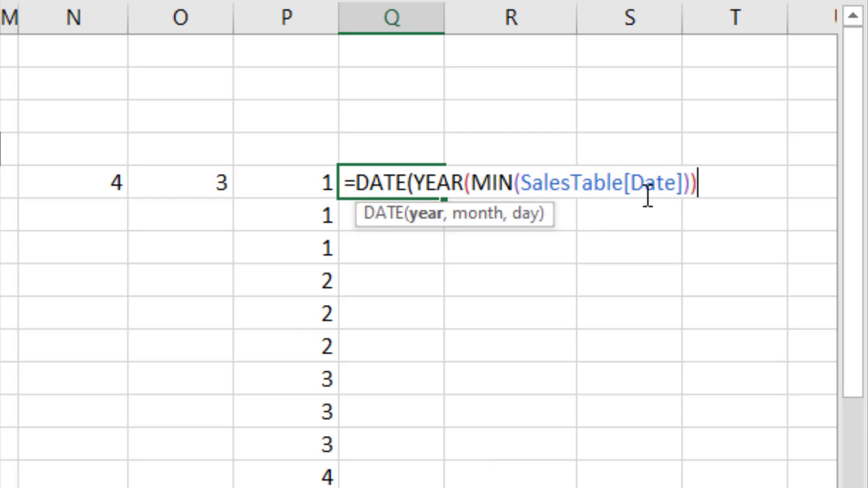
{"action": "type", "text": ","}
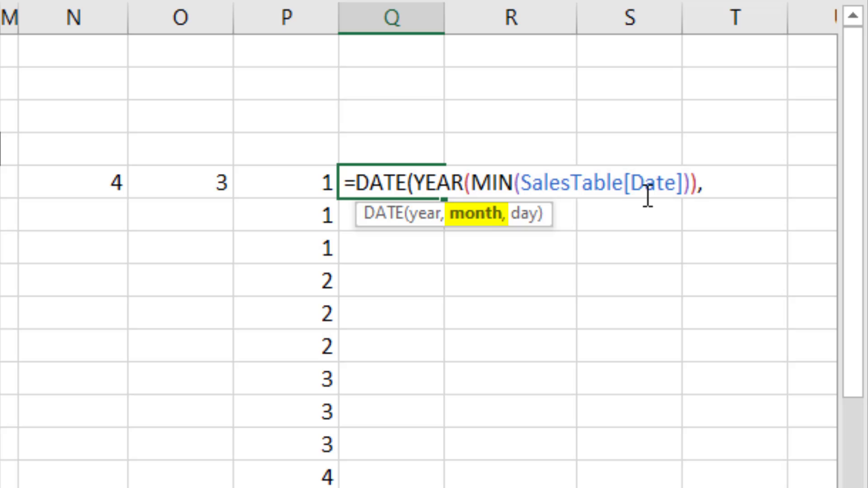
{"action": "type", "text": "mon"}
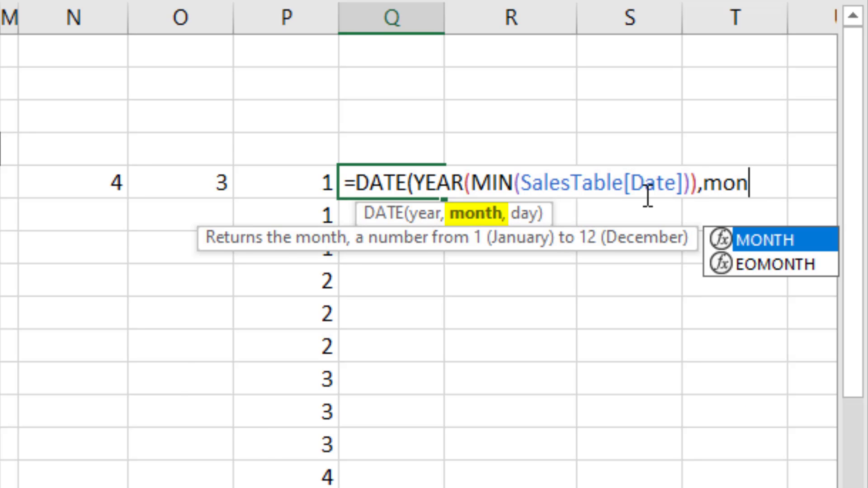
{"action": "key", "text": "Tab"}
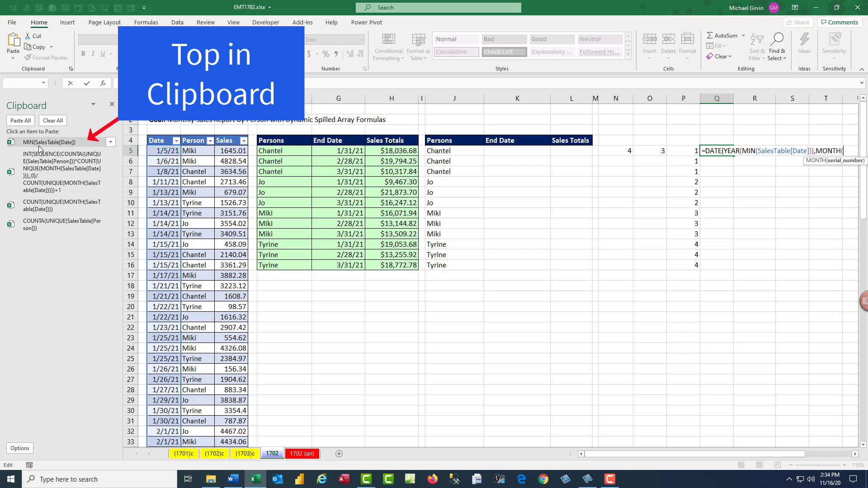
{"action": "key", "text": "ctrl+v"}
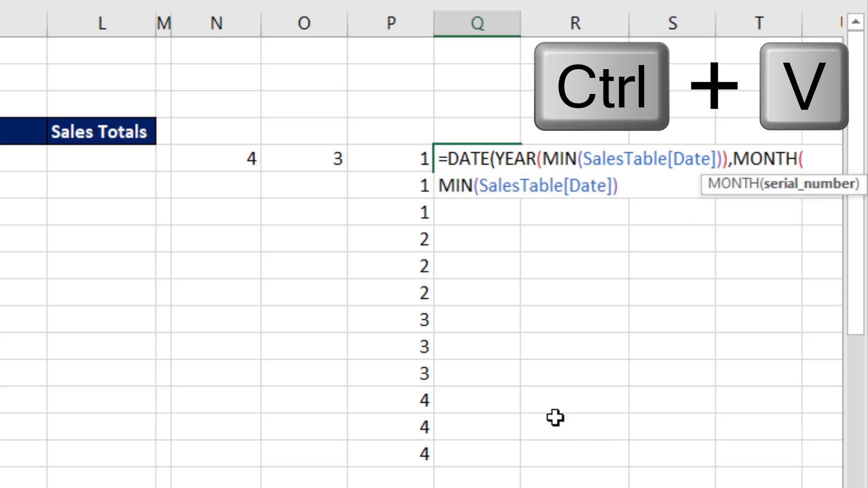
{"action": "type", "text": ")"}
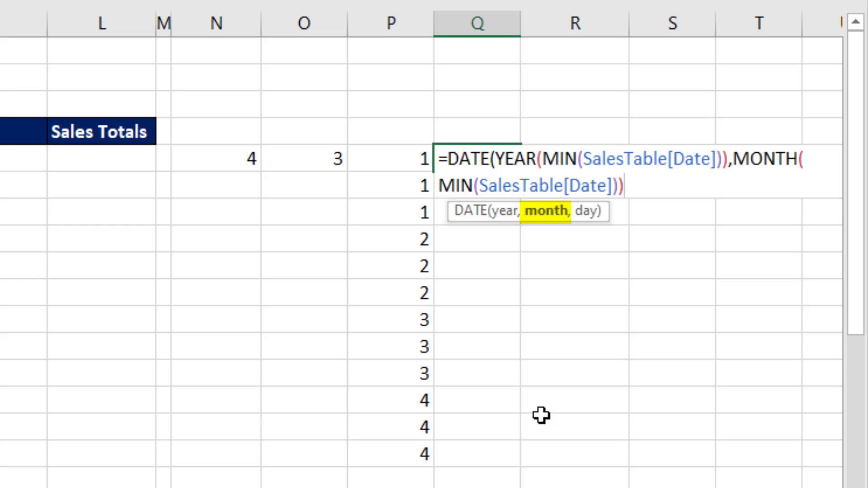
{"action": "type", "text": ",1"}
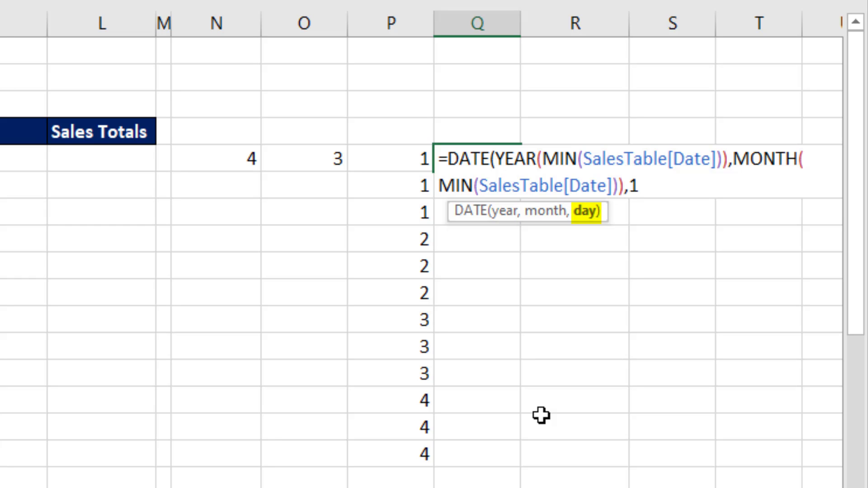
{"action": "type", "text": ")"}
{"action": "key", "text": "ctrl+Return"}
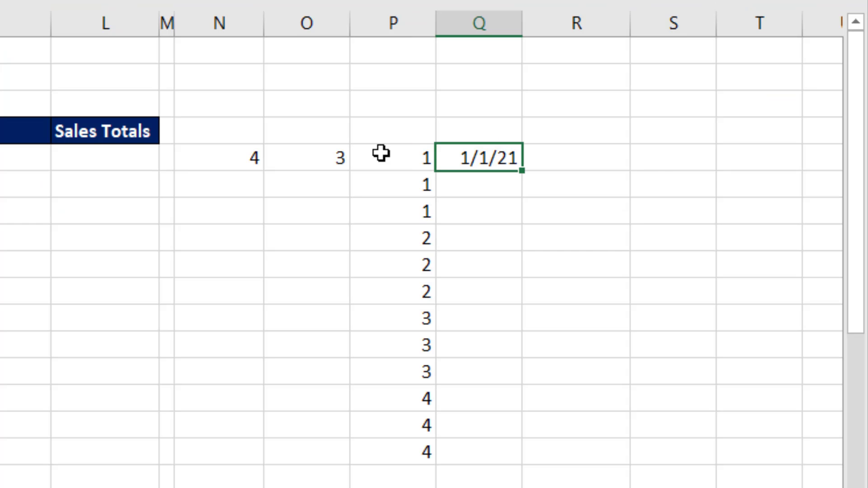
Step: Copy P5's SEQUENCE formula into R5 so it spills the numbers 0 to 11
{"action": "double_click", "coordinate": [735, 83]}
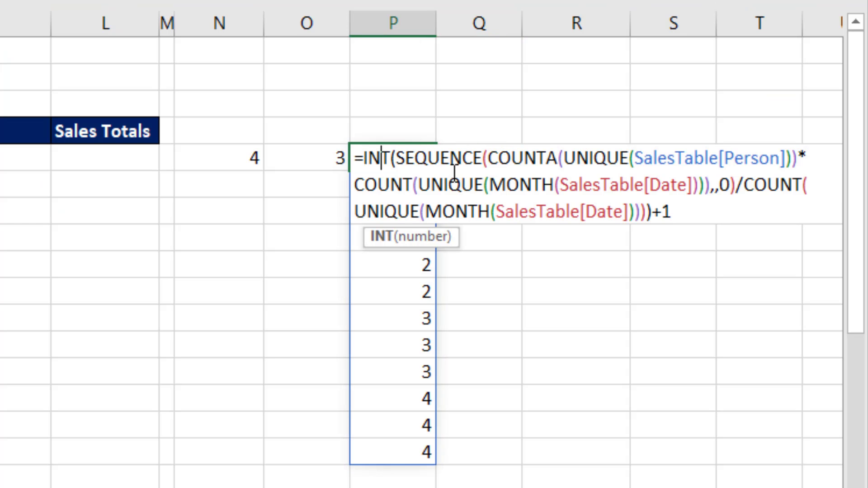
{"action": "left_click_drag", "start_coordinate": [395, 158], "coordinate": [738, 185]}
{"action": "key", "text": "ctrl+c"}
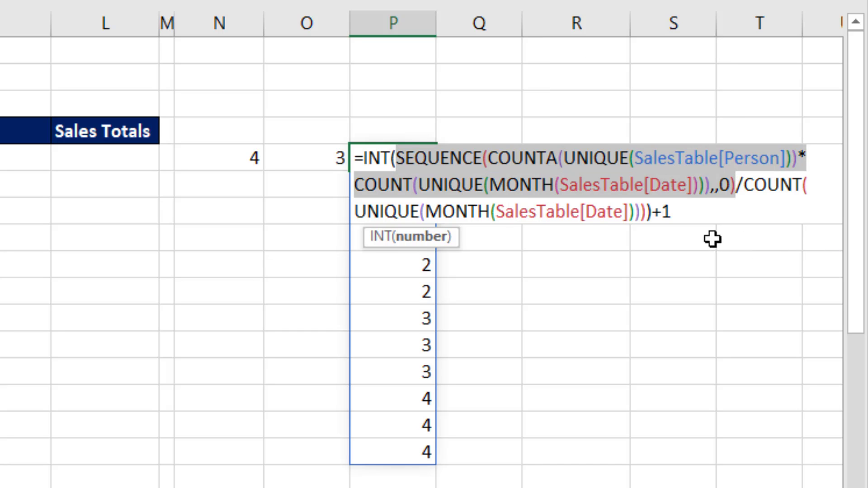
{"action": "left_click", "coordinate": [594, 160]}
{"action": "type", "text": "="}
{"action": "key", "text": "ctrl+v"}
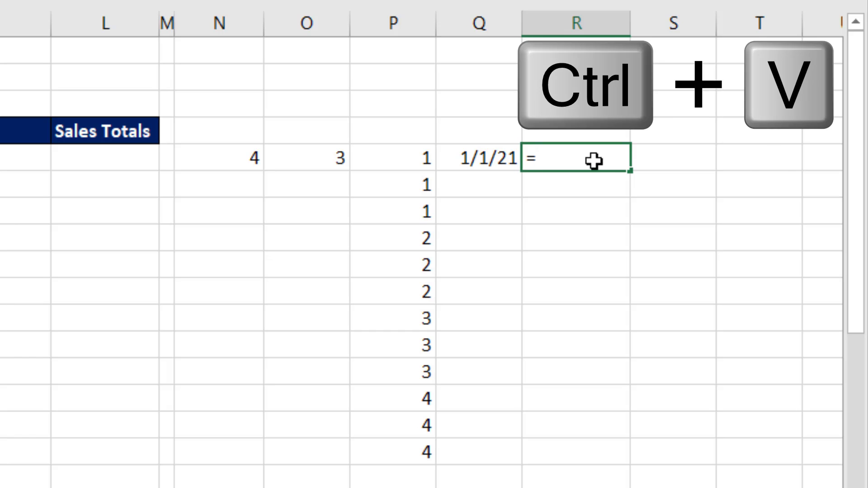
{"action": "key", "text": "Return"}
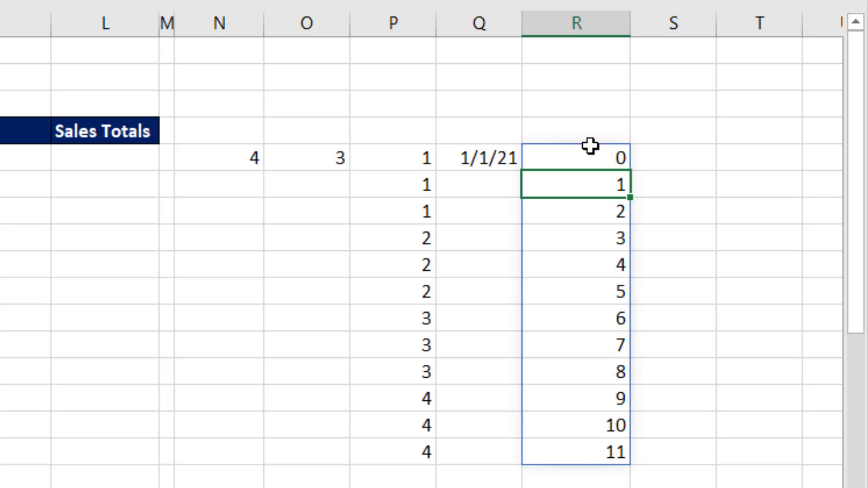
Step: Wrap R5's sequence in MOD by the month count, giving repeating offsets 0, 1, 2
{"action": "double_click", "coordinate": [602, 160]}
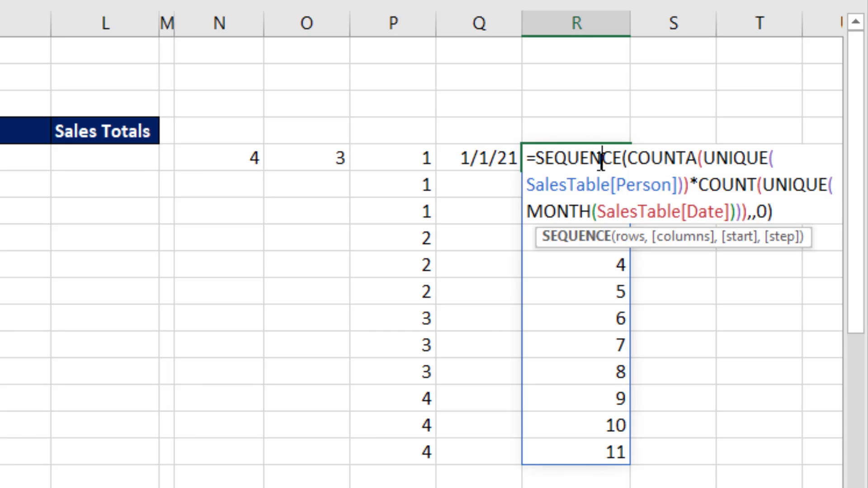
{"action": "left_click", "coordinate": [536, 158]}
{"action": "type", "text": "mod"}
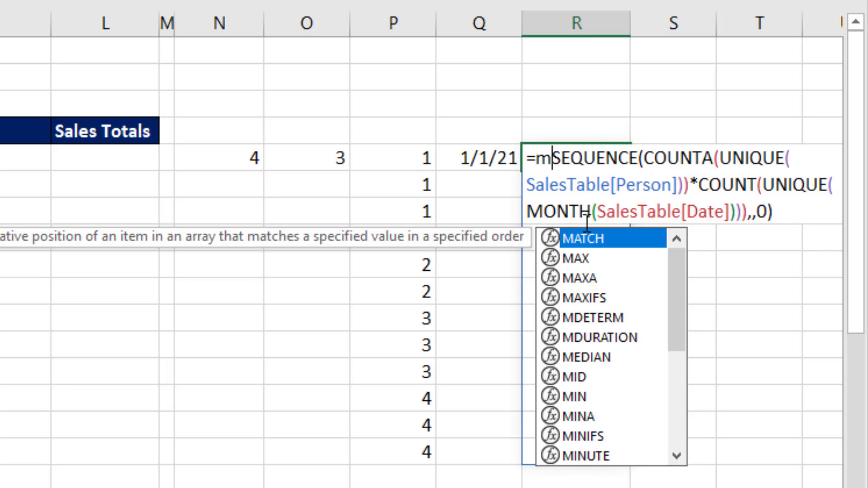
{"action": "key", "text": "Tab"}
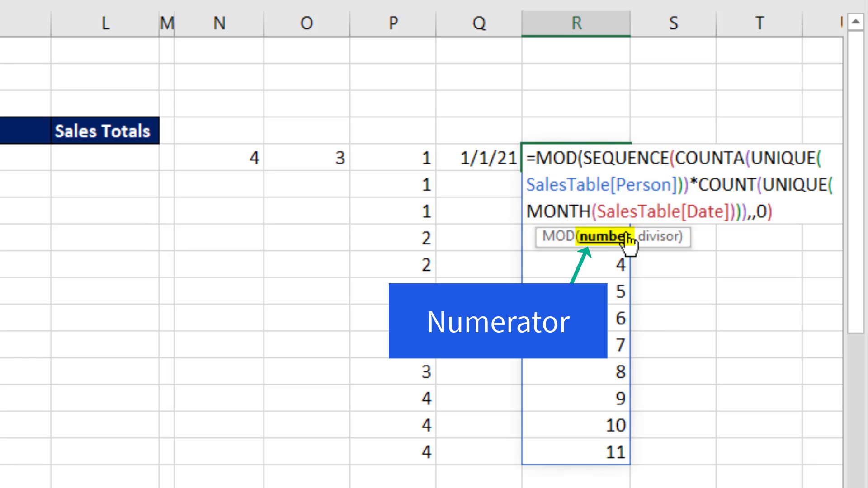
{"action": "left_click", "coordinate": [627, 239]}
{"action": "left_click", "coordinate": [796, 202]}
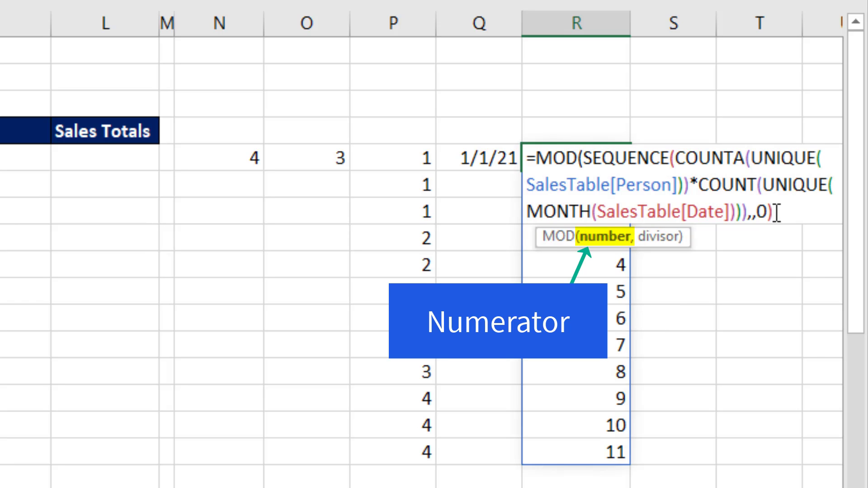
{"action": "type", "text": ","}
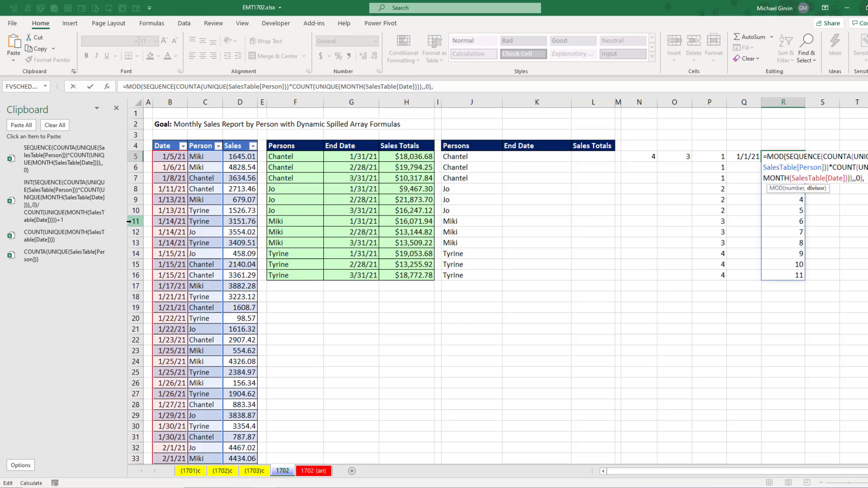
{"action": "left_click", "coordinate": [56, 239]}
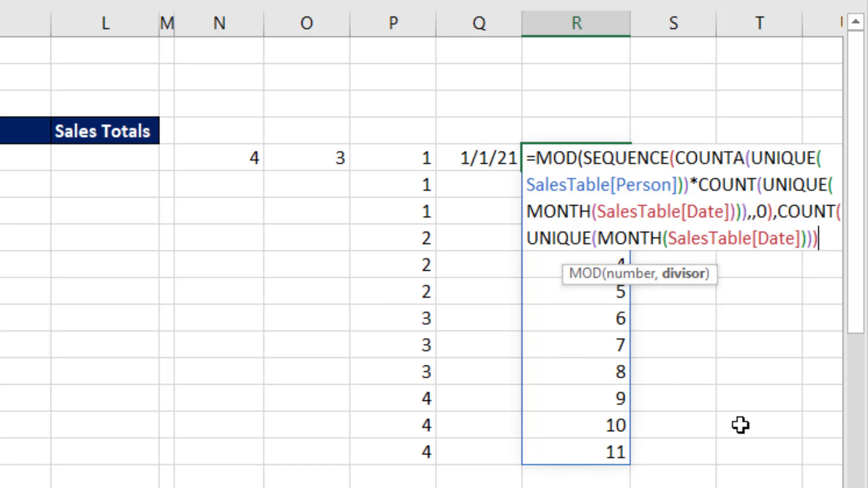
{"action": "type", "text": ")"}
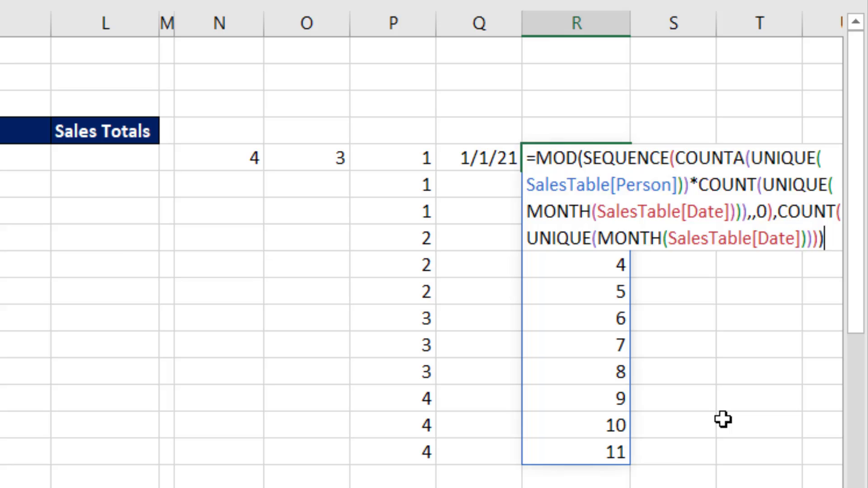
{"action": "key", "text": "Return"}
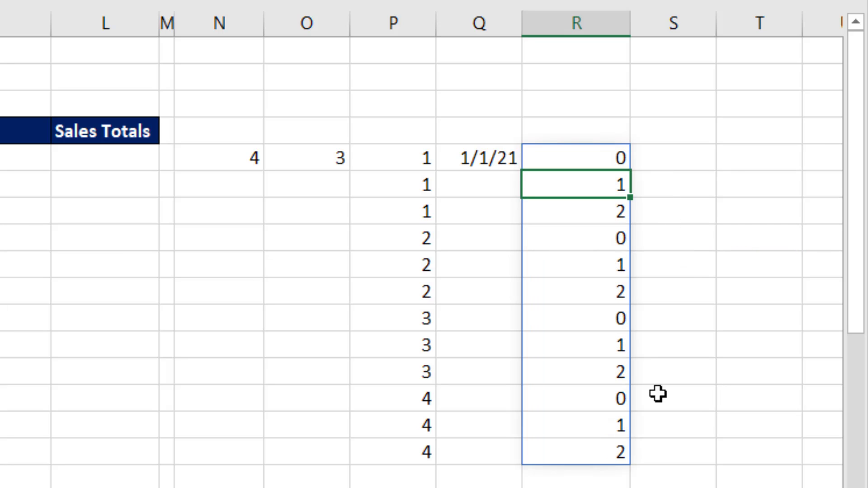
Step: Copy the first-of-month DATE formula from Q5 without changing it
{"action": "left_click", "coordinate": [473, 158]}
{"action": "double_click", "coordinate": [469, 158]}
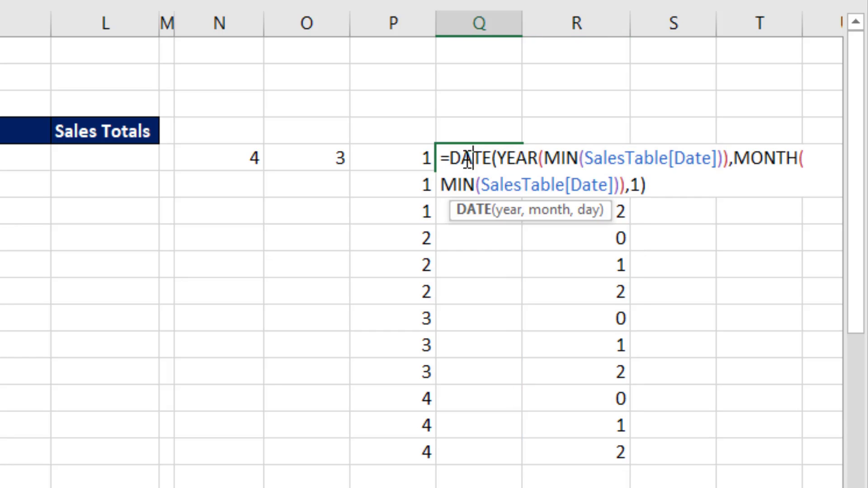
{"action": "left_click_drag", "start_coordinate": [441, 159], "coordinate": [728, 191]}
{"action": "key", "text": "ctrl+c"}
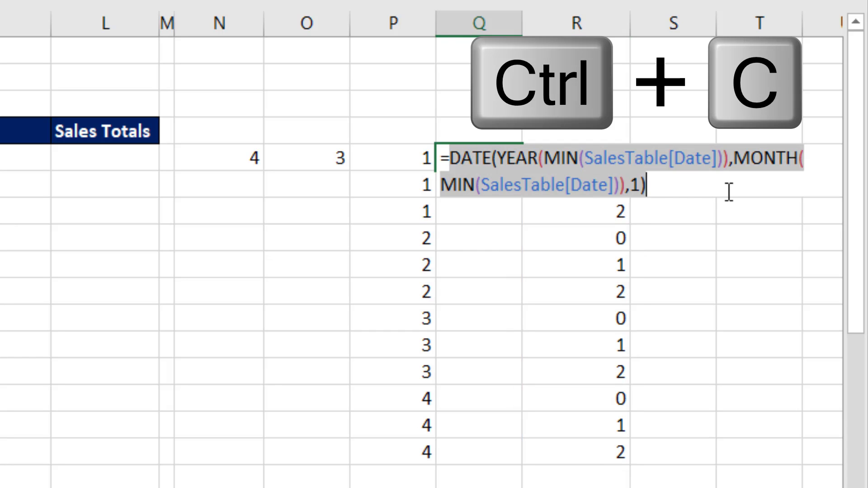
{"action": "key", "text": "Escape"}
Step: Wrap R5's MOD offsets in EOMONTH with the pasted DATE formula as start date
{"action": "left_click", "coordinate": [597, 157]}
{"action": "key", "text": "F2"}
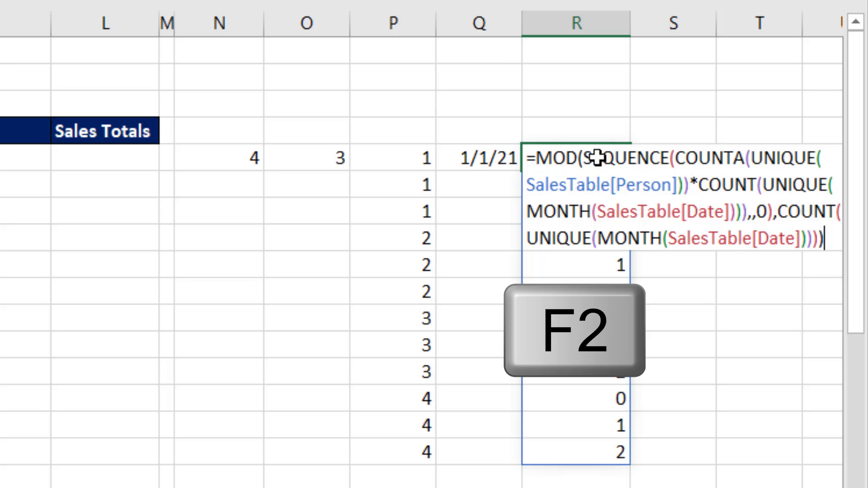
{"action": "key", "text": "Home"}
{"action": "key", "text": "Right"}
{"action": "type", "text": "ers"}
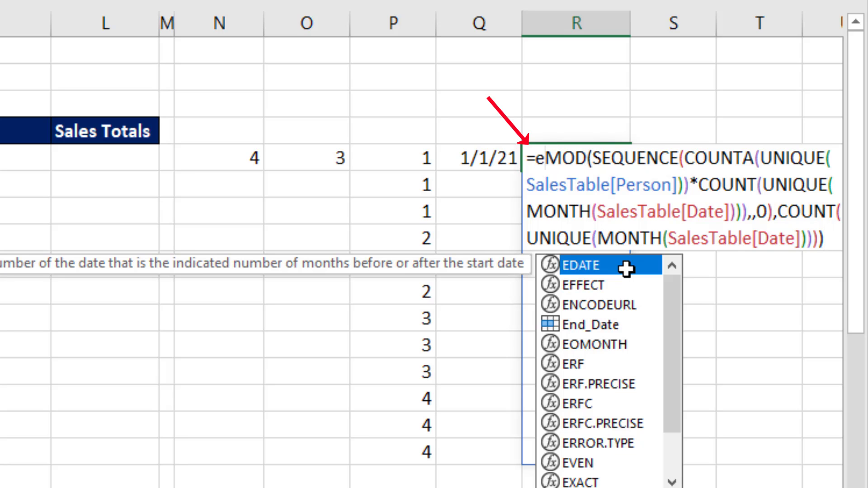
{"action": "type", "text": "o"}
{"action": "key", "text": "Tab"}
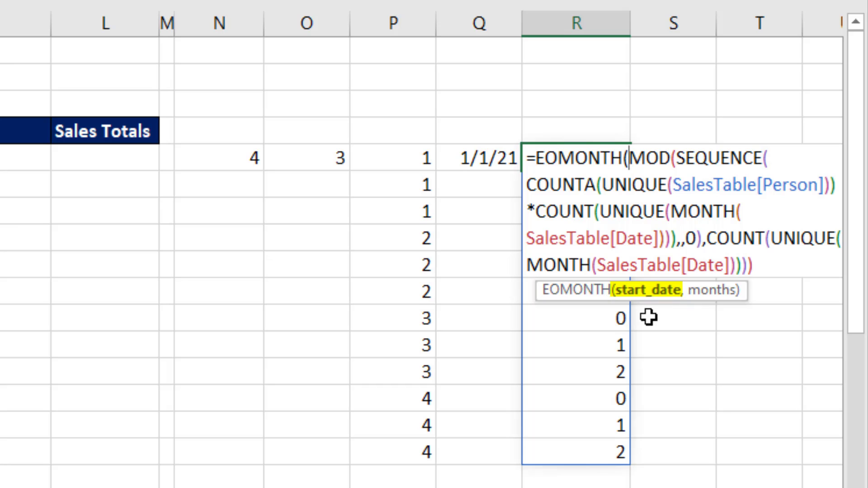
{"action": "key", "text": "ctrl+v"}
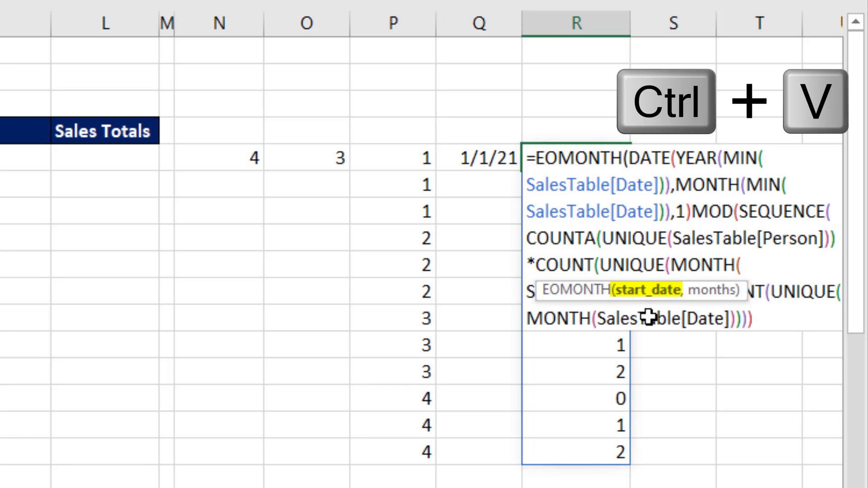
{"action": "type", "text": ","}
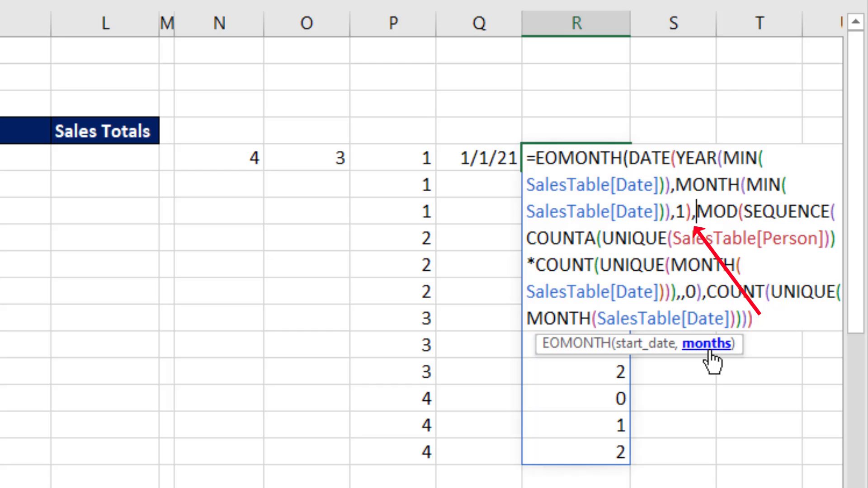
{"action": "left_click", "coordinate": [660, 346]}
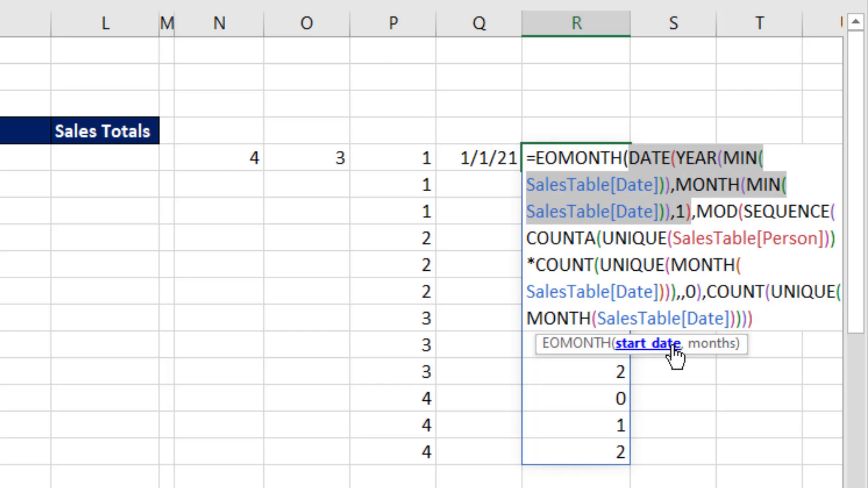
{"action": "left_click", "coordinate": [706, 352]}
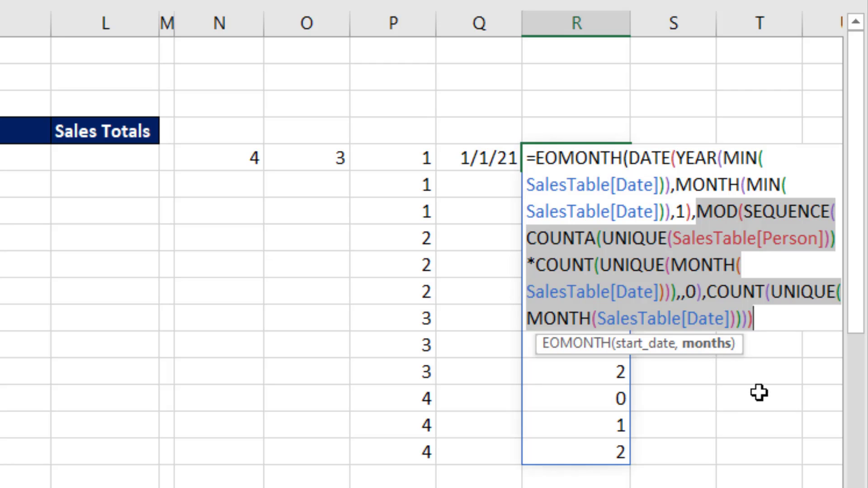
{"action": "key", "text": "Right"}
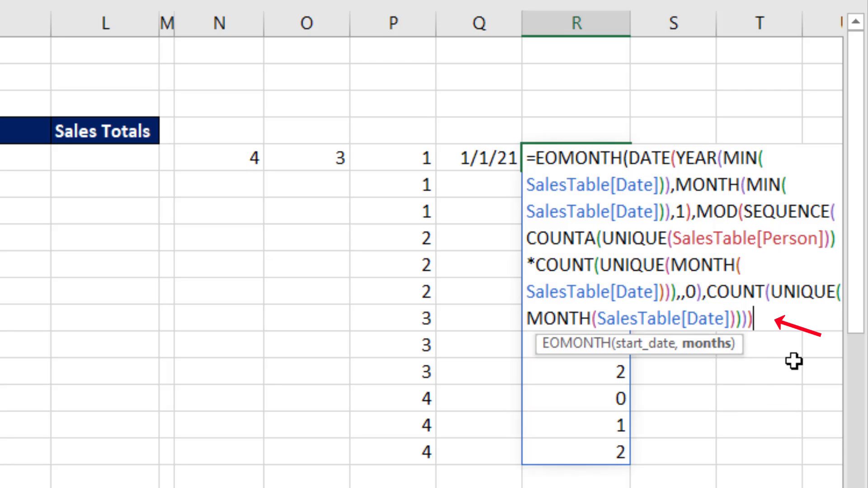
{"action": "type", "text": ")"}
{"action": "key", "text": "Return"}
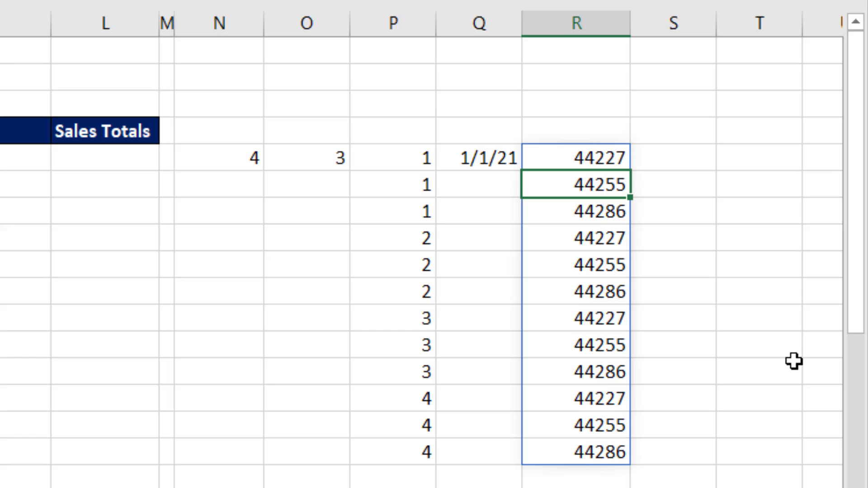
Step: Copy R5's EOMONTH formula into K5 so month-end dates spill down End Date
{"action": "left_click", "coordinate": [583, 161]}
{"action": "double_click", "coordinate": [584, 161]}
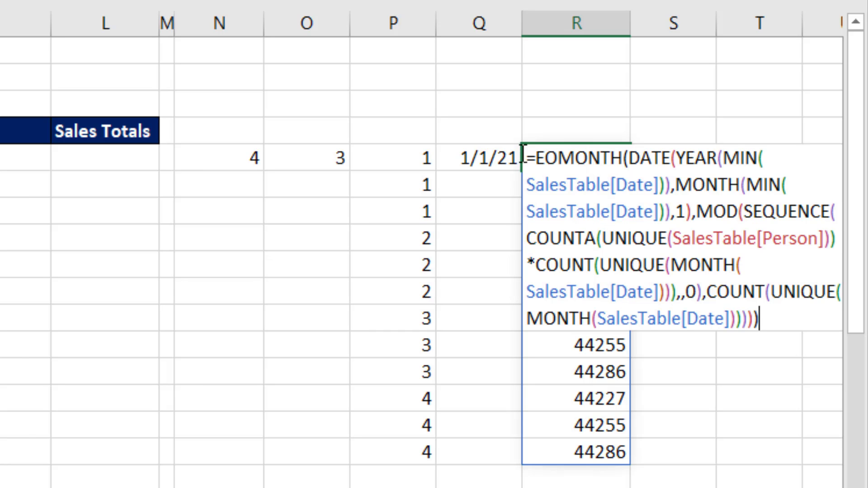
{"action": "left_click_drag", "start_coordinate": [541, 152], "coordinate": [847, 308]}
{"action": "key", "text": "ctrl+c"}
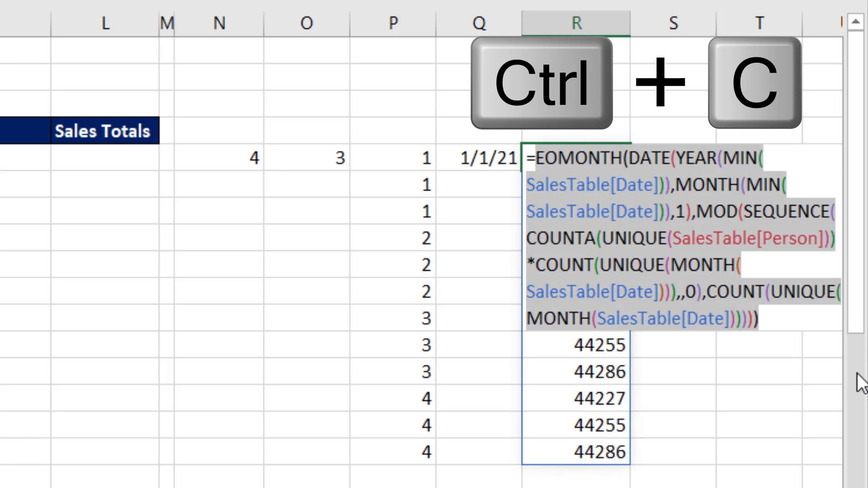
{"action": "key", "text": "Escape"}
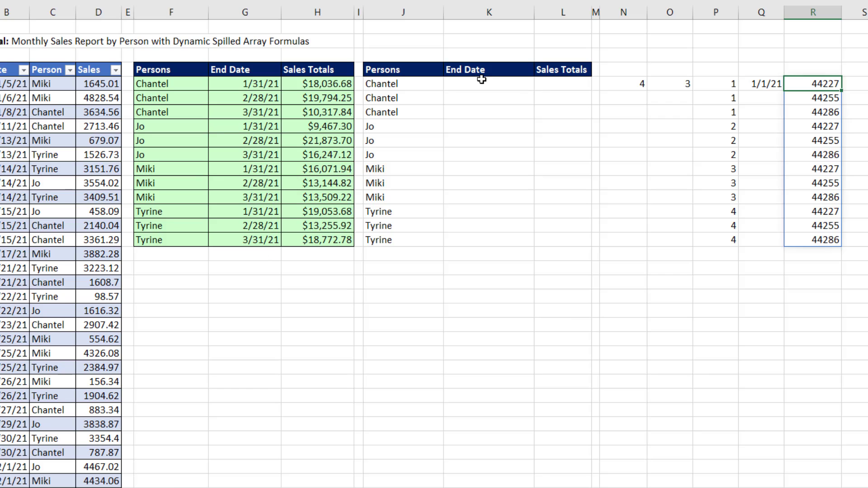
{"action": "left_click", "coordinate": [479, 87]}
{"action": "type", "text": "="}
{"action": "key", "text": "ctrl+v"}
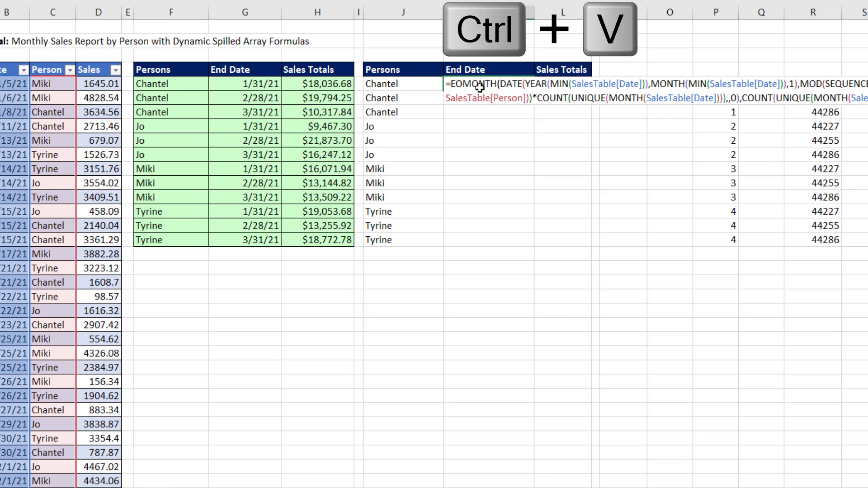
{"action": "key", "text": "Return"}
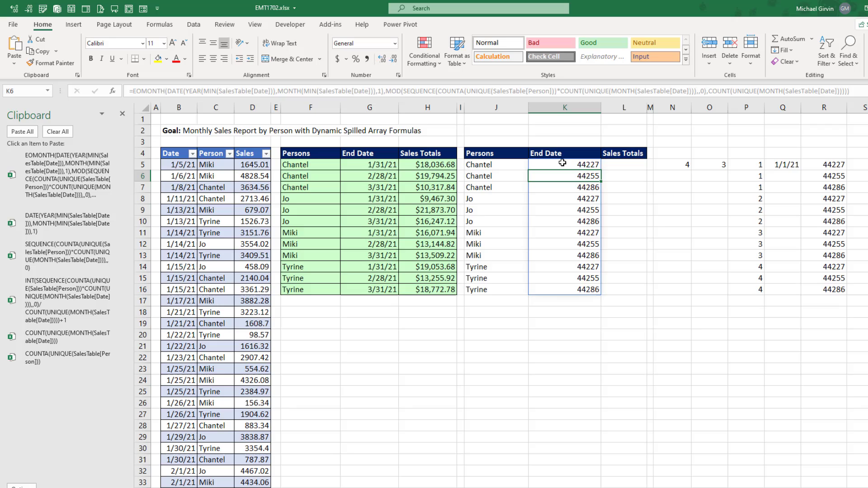
Step: Format End Date cells K5:K40 as Short Date (1/31/21, 2/28/21, 3/31/21)
{"action": "left_click_drag", "start_coordinate": [562, 163], "coordinate": [574, 484]}
{"action": "scroll", "coordinate": [573, 485], "scroll_direction": "up", "scroll_amount": 4}
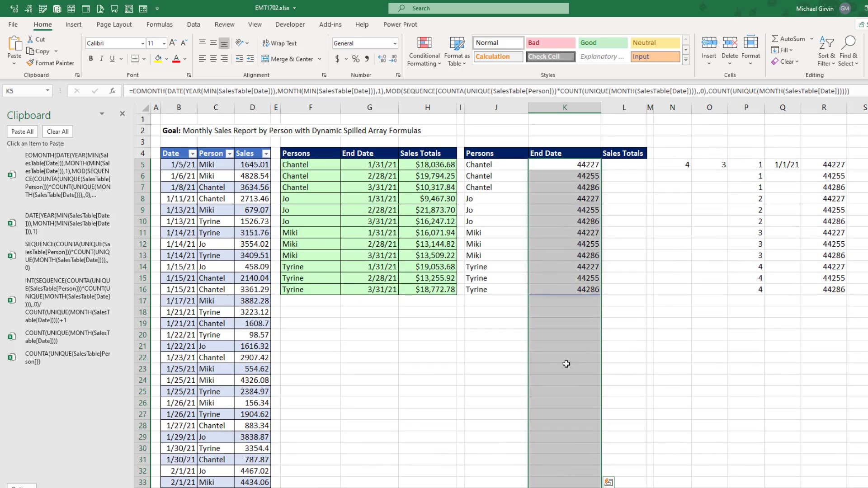
{"action": "left_click", "coordinate": [396, 44]}
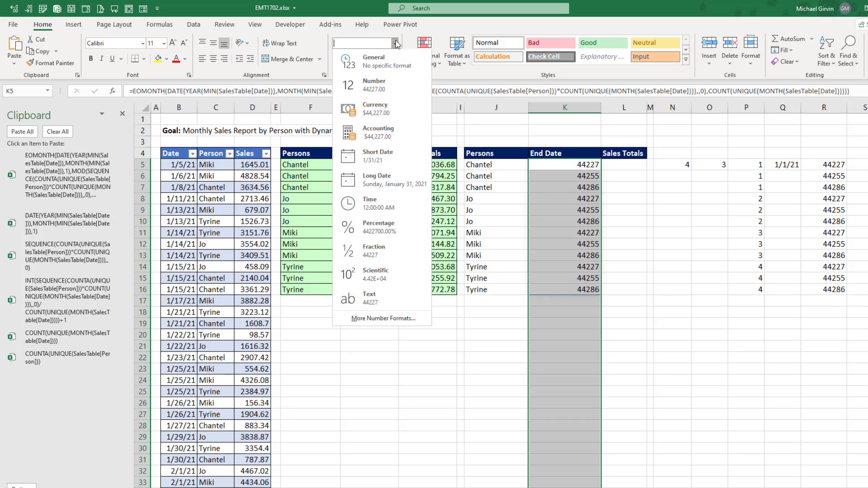
{"action": "left_click", "coordinate": [396, 161]}
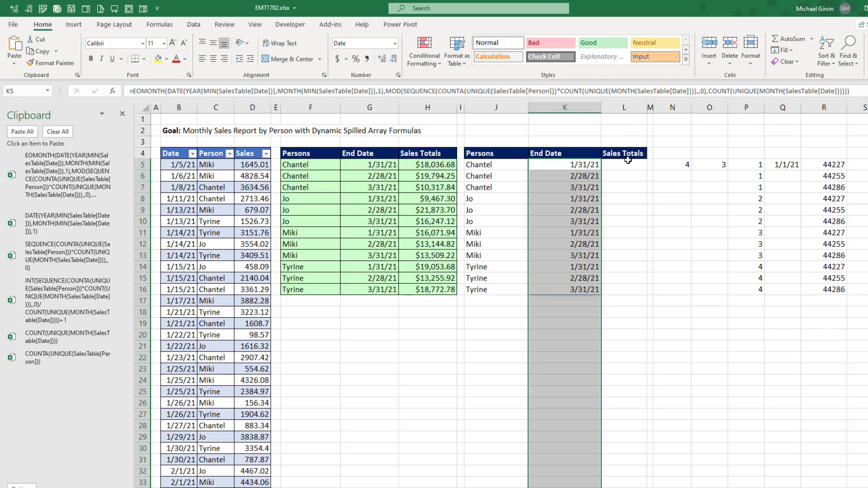
{"action": "double_click", "coordinate": [579, 165]}
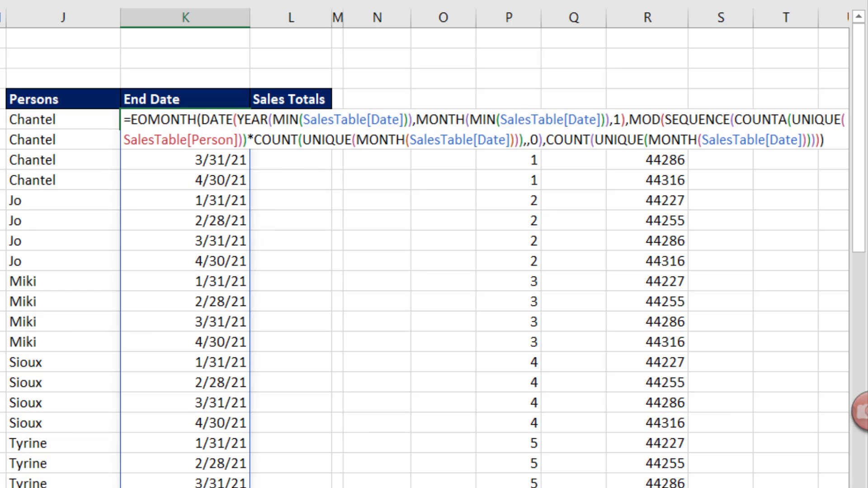
Step: Paste the month-end formula into S5 and change EOMONTH to EDATE for month-start serials
{"action": "key", "text": "Return"}
{"action": "scroll", "coordinate": [434, 244], "scroll_direction": "right", "scroll_amount": 5}
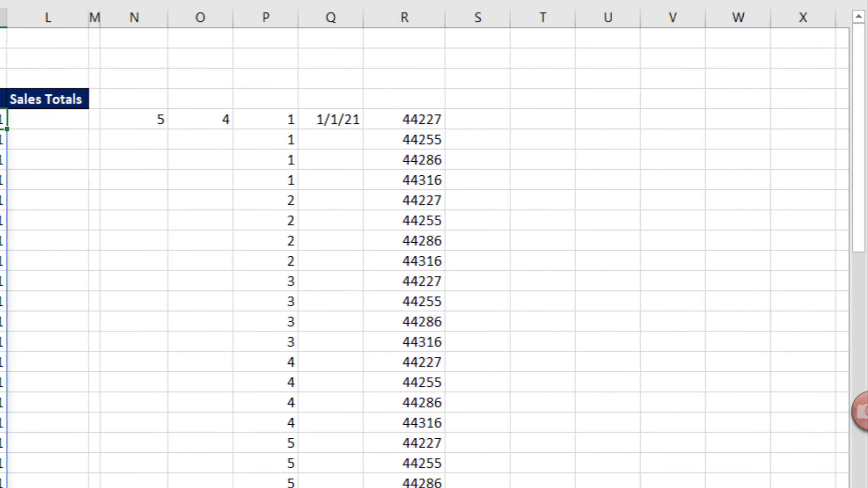
{"action": "scroll", "coordinate": [205, 216], "scroll_direction": "right", "scroll_amount": 1}
{"action": "left_click", "coordinate": [175, 121]}
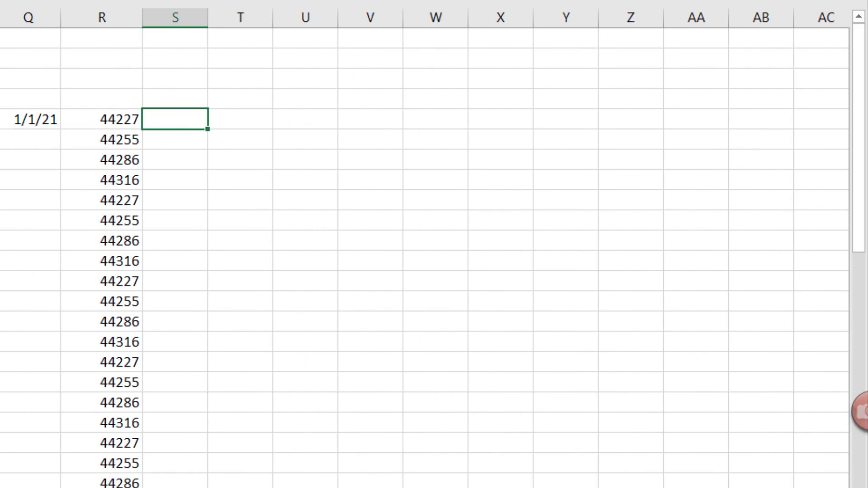
{"action": "type", "text": "="}
{"action": "key", "text": "ctrl+v"}
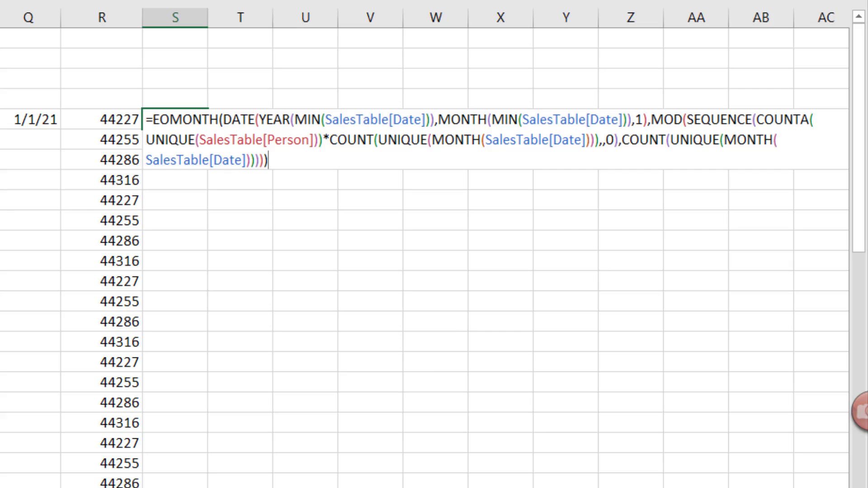
{"action": "left_click", "coordinate": [190, 120]}
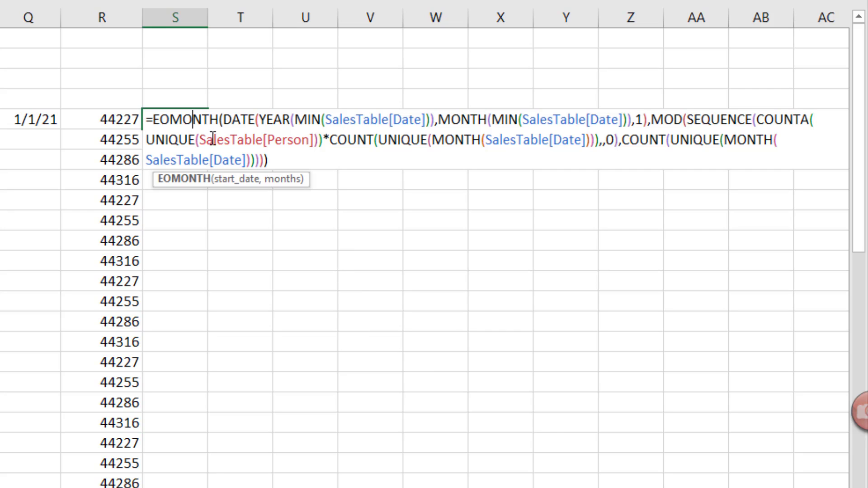
{"action": "left_click", "coordinate": [278, 179]}
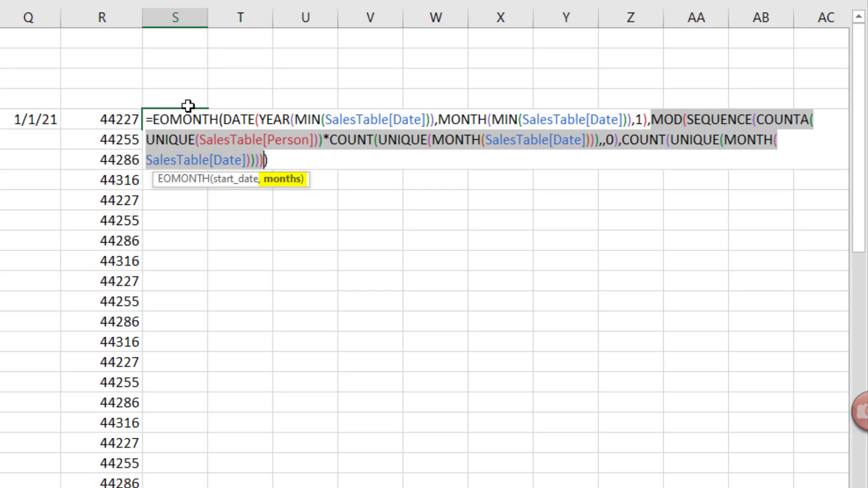
{"action": "left_click_drag", "start_coordinate": [152, 120], "coordinate": [220, 120]}
{"action": "type", "text": "EDATE"}
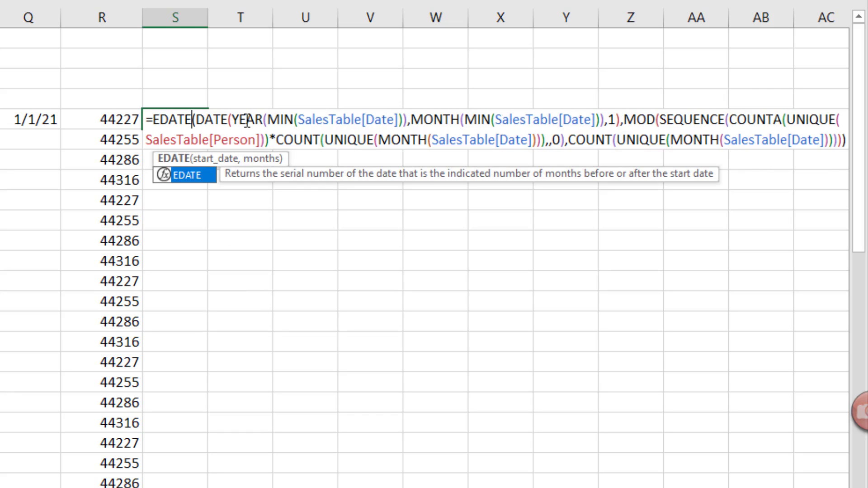
{"action": "left_click", "coordinate": [214, 119]}
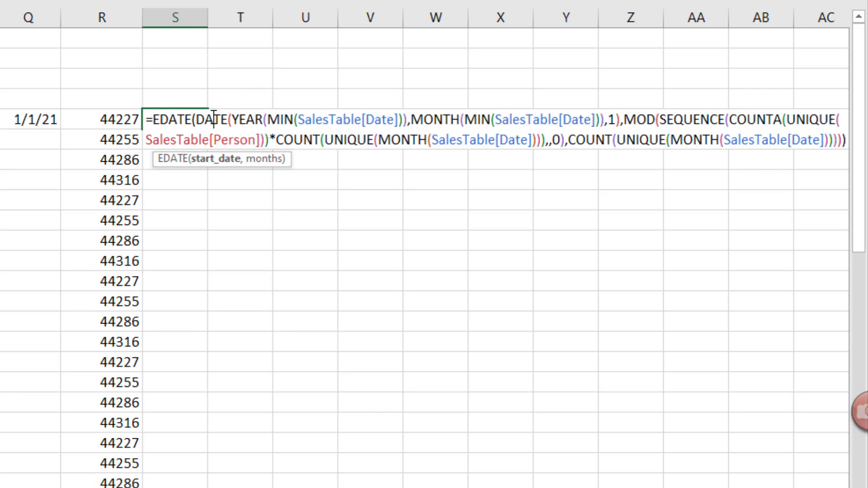
{"action": "left_click", "coordinate": [227, 162]}
{"action": "left_click", "coordinate": [274, 161]}
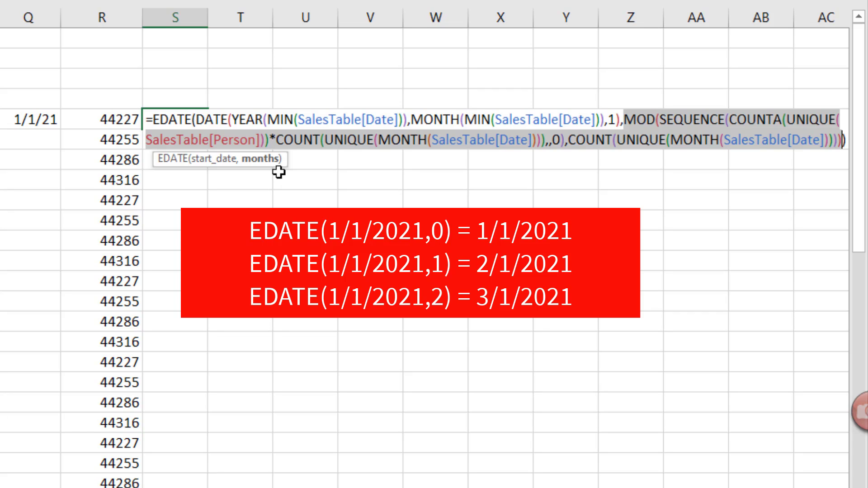
{"action": "key", "text": "Return"}
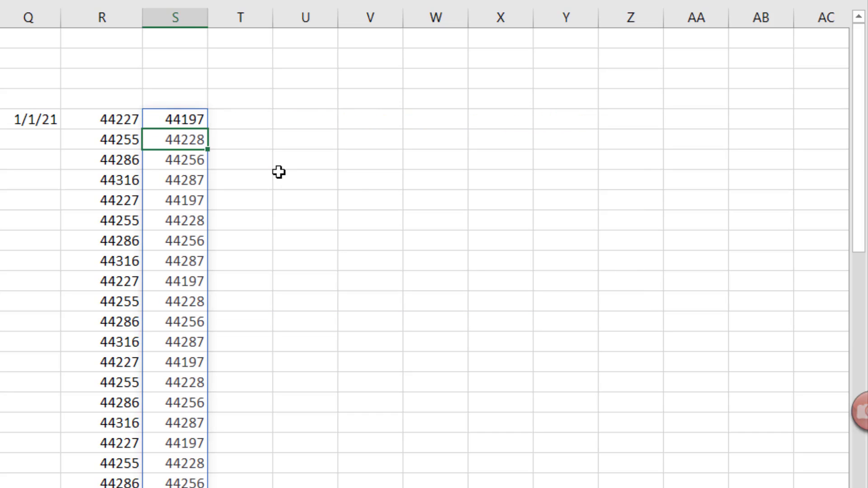
Step: Copy S5's EDATE formula text, leaving the cell unchanged
{"action": "double_click", "coordinate": [198, 120]}
{"action": "left_click_drag", "start_coordinate": [298, 131], "coordinate": [838, 176]}
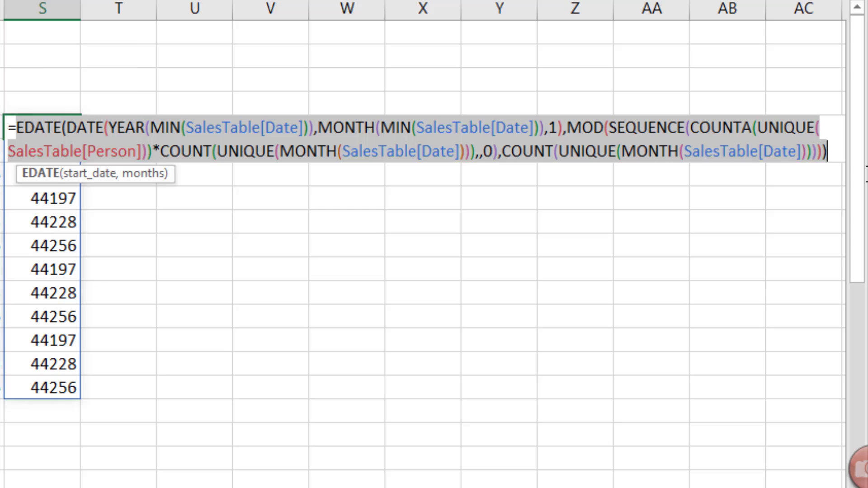
{"action": "key", "text": "ctrl+c"}
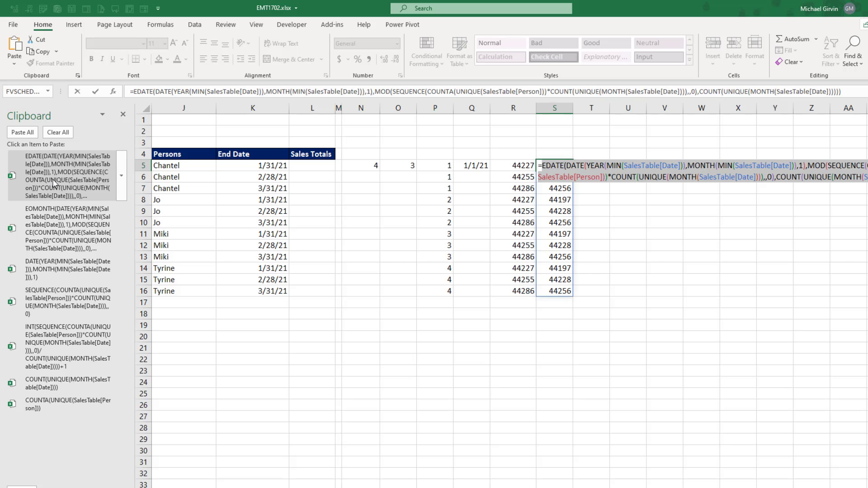
{"action": "key", "text": "Escape"}
{"action": "scroll", "coordinate": [627, 211], "scroll_direction": "left", "scroll_amount": 10}
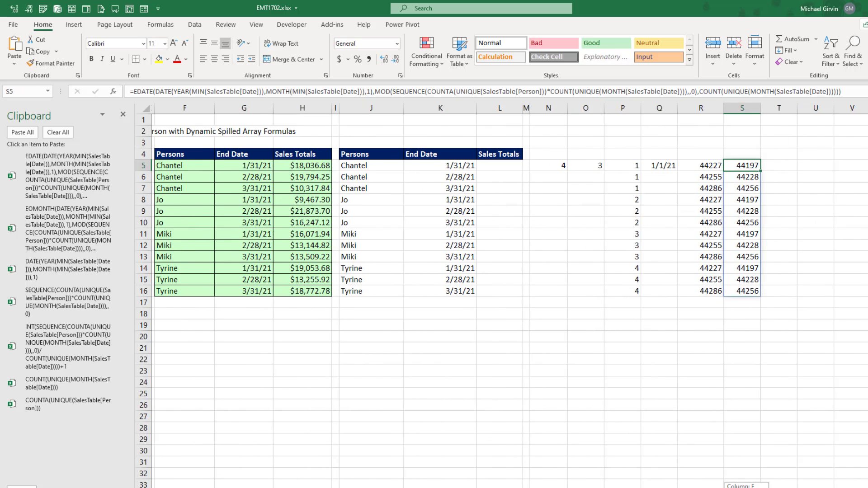
Step: In L5 begin =SUMIFS(SalesTable[Sales],SalesTable[Person], referencing the J5 person spill
{"action": "left_click", "coordinate": [623, 166]}
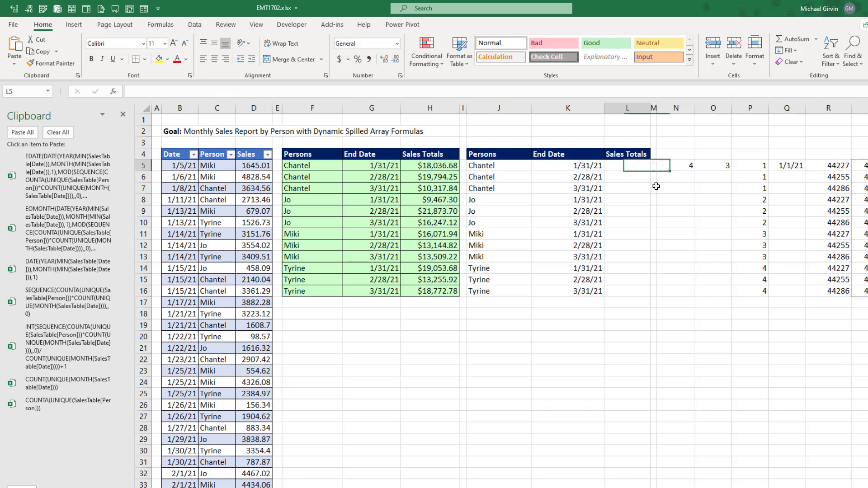
{"action": "type", "text": "=sumifs"}
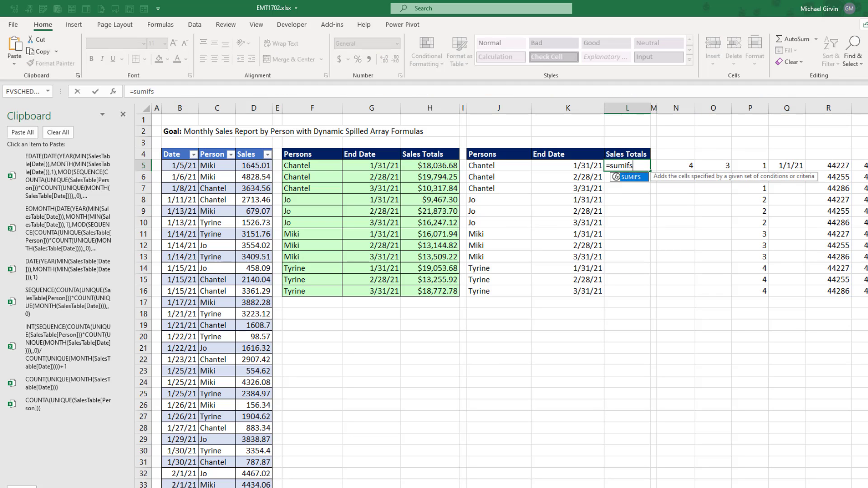
{"action": "key", "text": "Tab"}
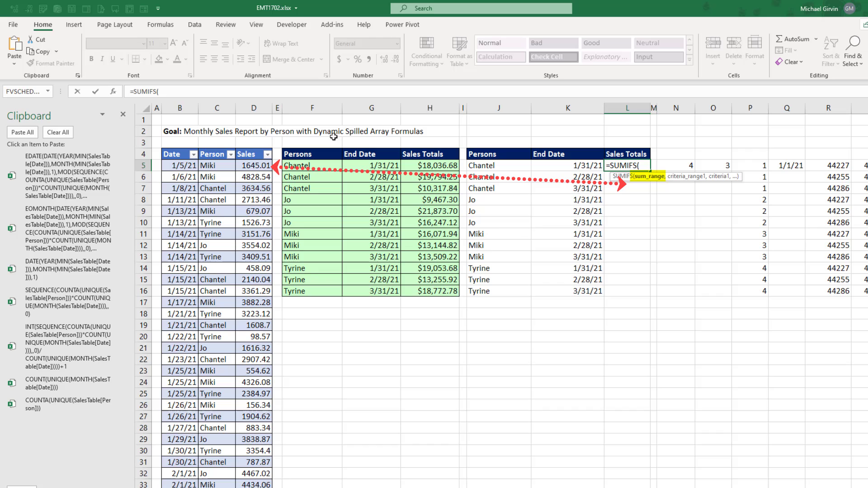
{"action": "left_click", "coordinate": [251, 148]}
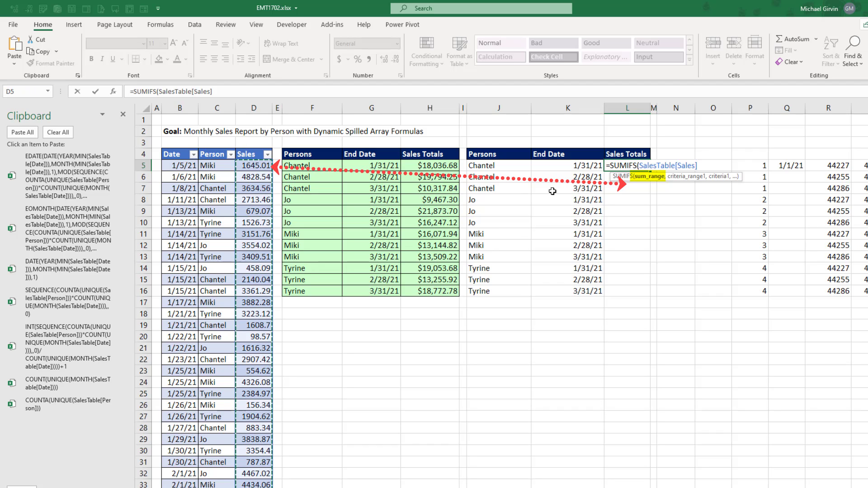
{"action": "type", "text": ","}
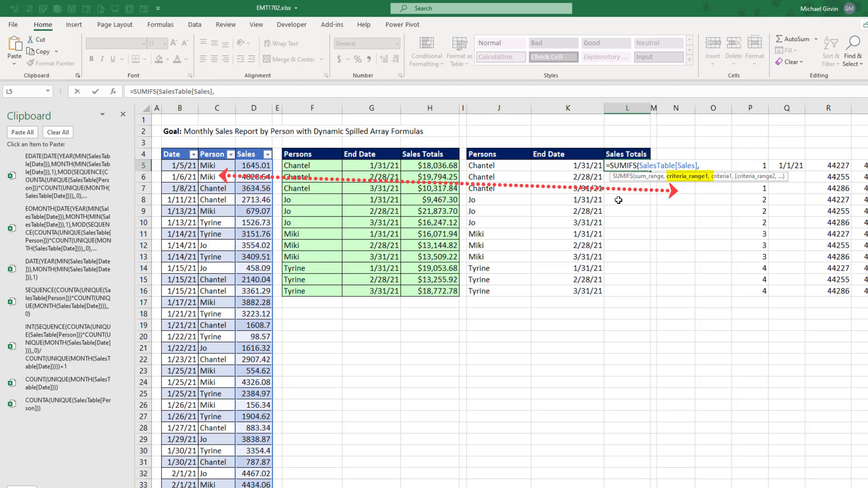
{"action": "left_click", "coordinate": [207, 148]}
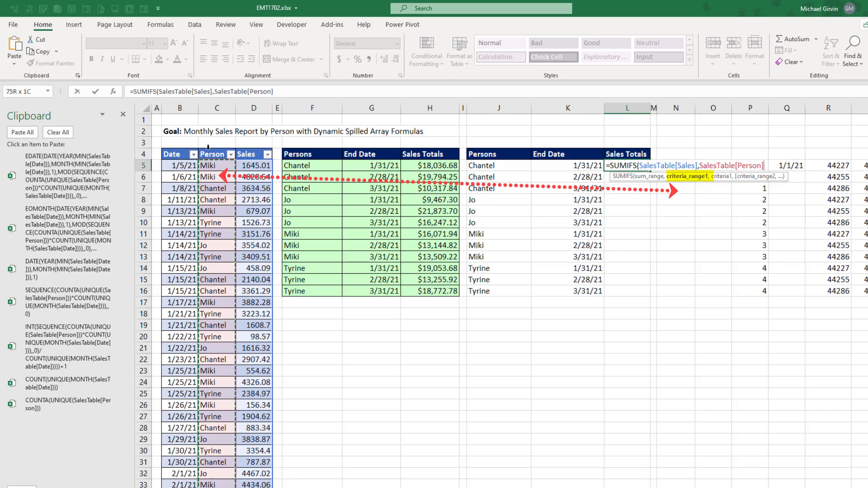
{"action": "type", "text": ","}
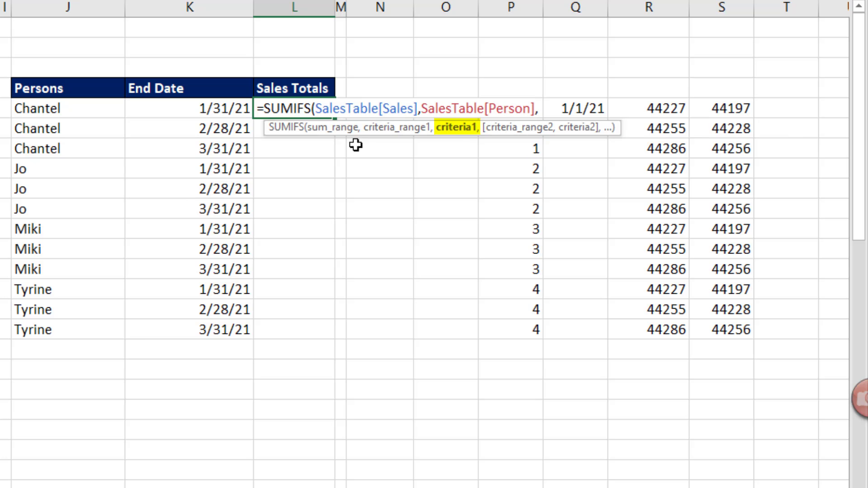
{"action": "mouse_move", "coordinate": [62, 111]}
{"action": "left_mouse_down"}
{"action": "mouse_move", "coordinate": [42, 153]}
{"action": "mouse_move", "coordinate": [36, 333]}
{"action": "left_mouse_up"}
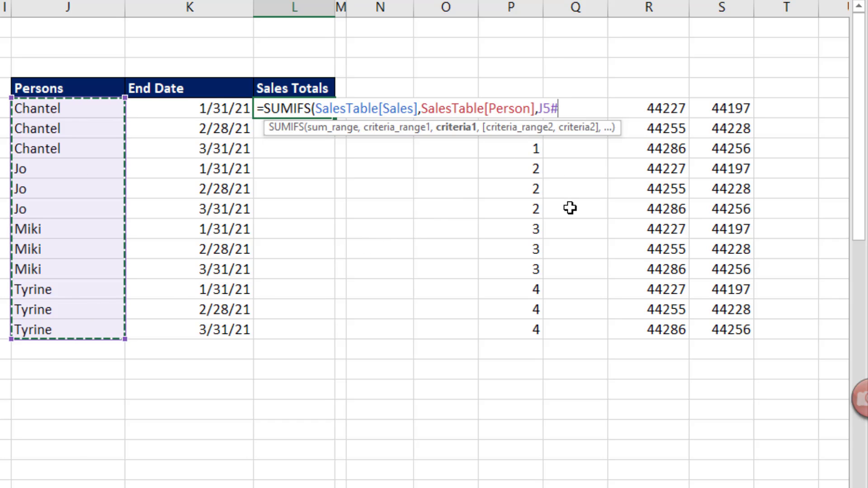
Step: Add Date ">=" EDATE start and Date "<="&K5# conditions, spilling totals 18036.68 through 18772.78
{"action": "type", "text": ","}
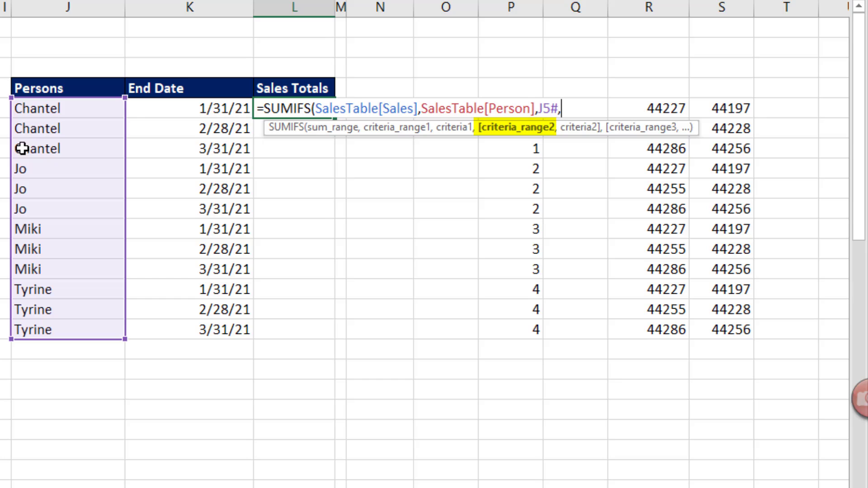
{"action": "type", "text": "SalesTable[Date]"}
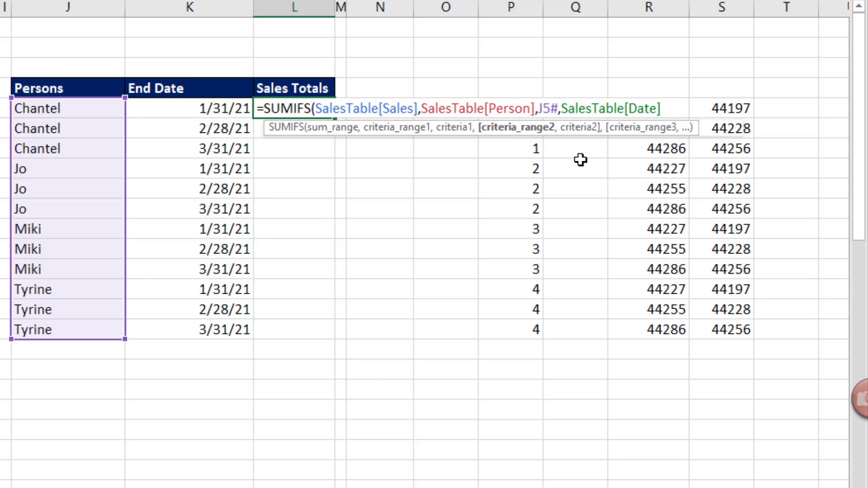
{"action": "type", "text": ","}
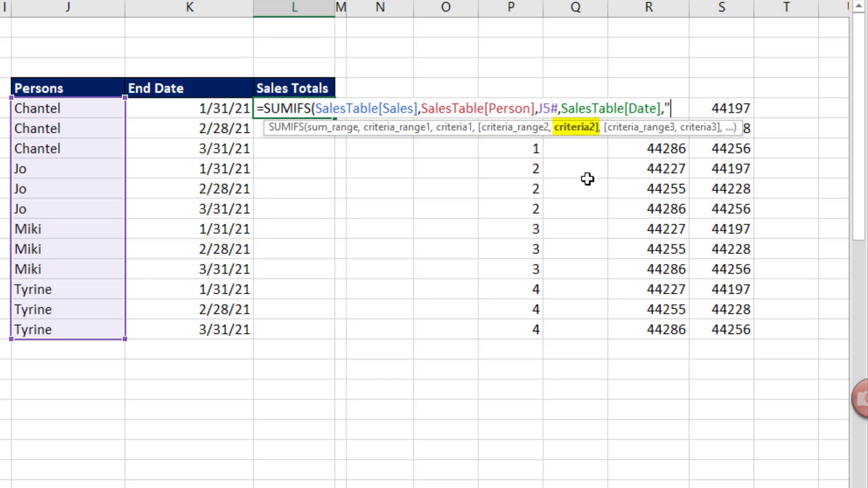
{"action": "type", "text": "\">"}
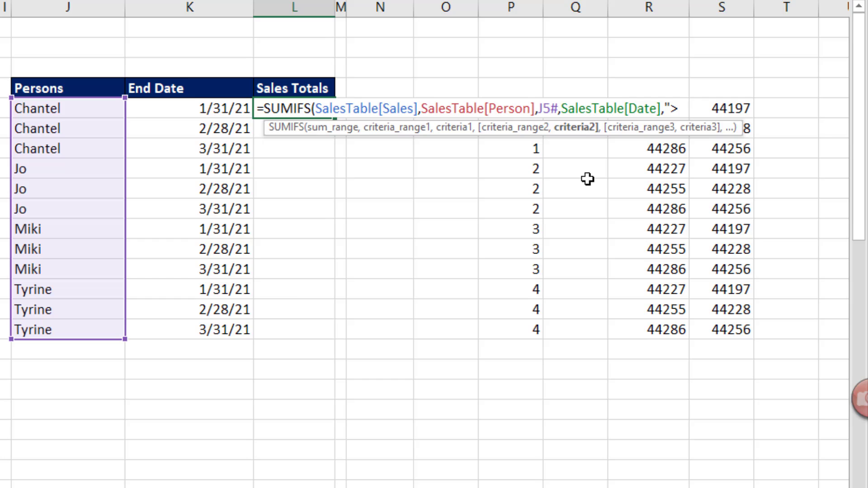
{"action": "type", "text": "=\"&"}
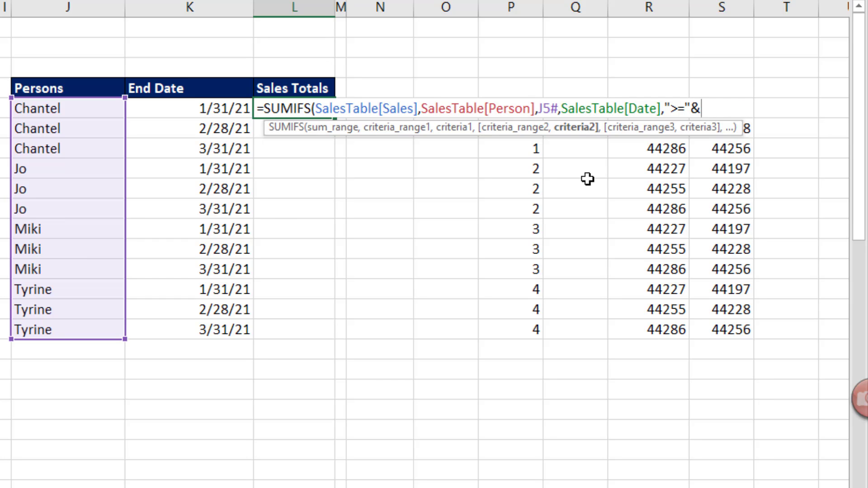
{"action": "key", "text": "ctrl+v"}
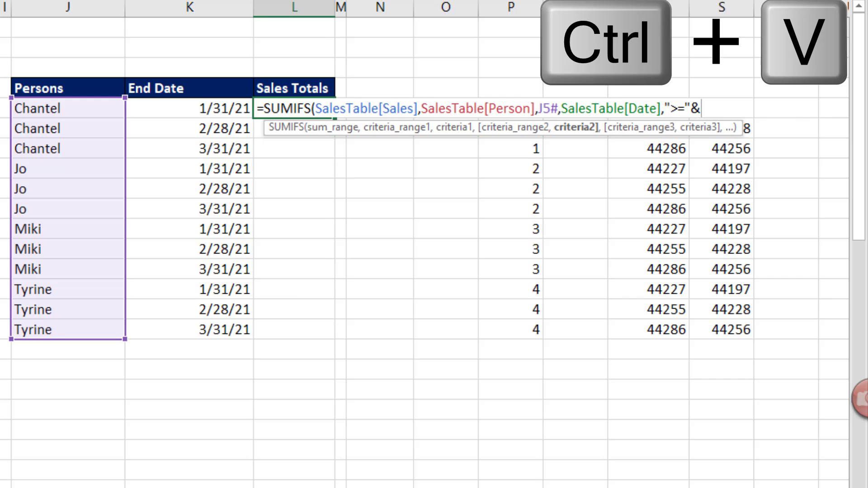
{"action": "key", "text": "ctrl+v"}
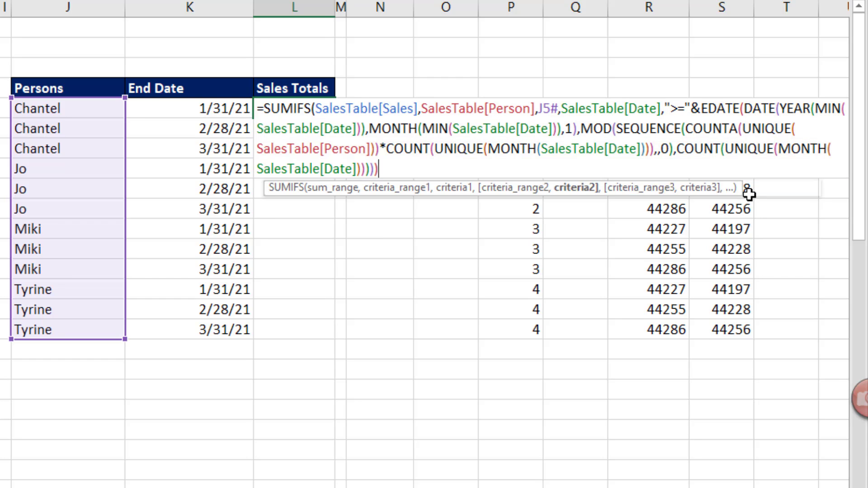
{"action": "type", "text": ","}
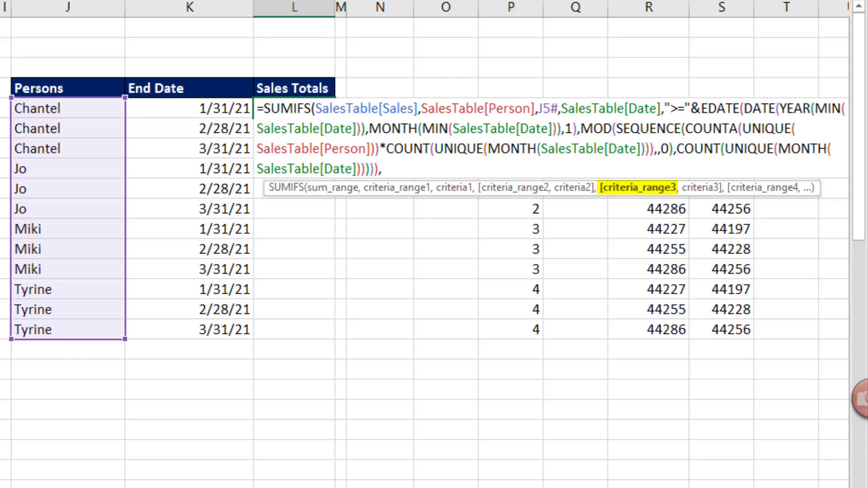
{"action": "type", "text": "SalesTable[Date],"}
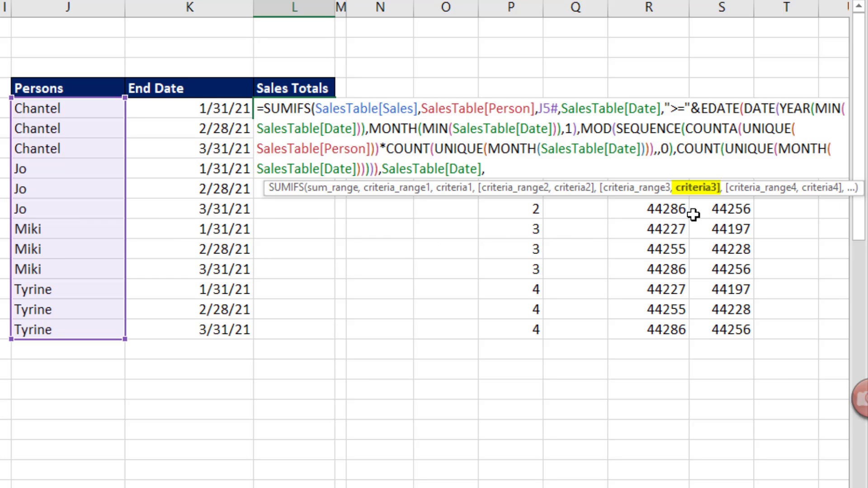
{"action": "type", "text": "\"<=\"&"}
{"action": "left_click", "coordinate": [202, 114]}
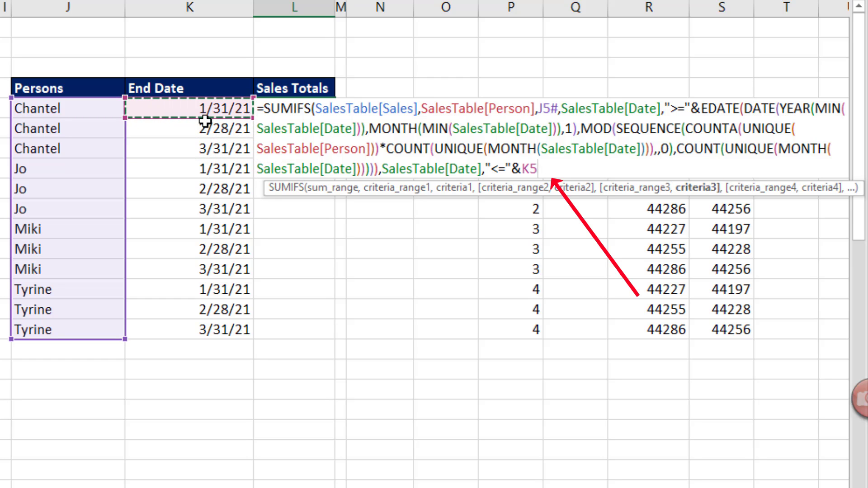
{"action": "type", "text": "#"}
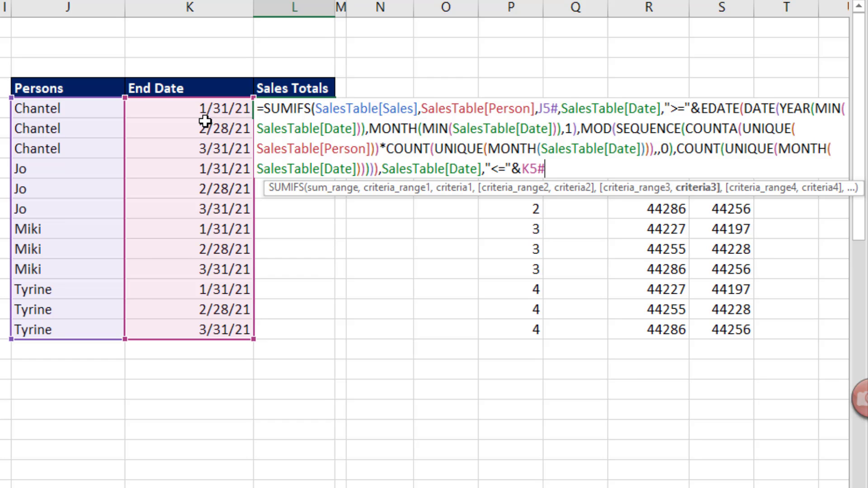
{"action": "type", "text": ")"}
{"action": "key", "text": "Return"}
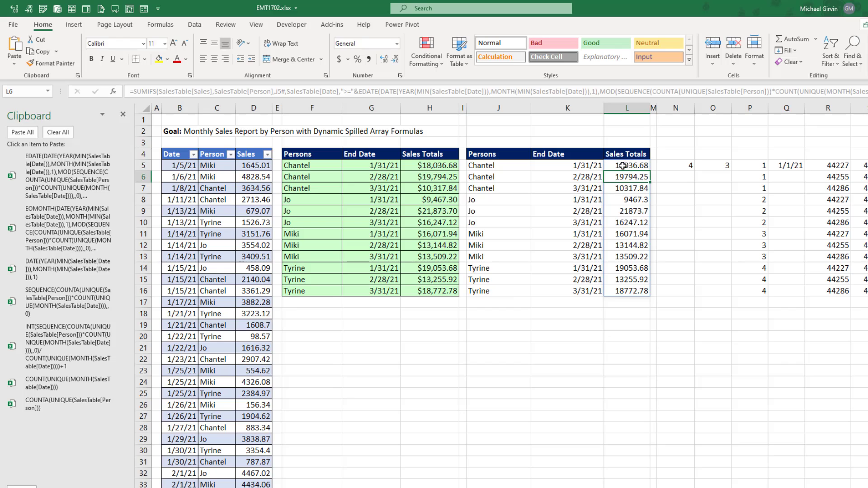
Step: Format the spilled Sales Totals in column L as Currency
{"action": "left_click_drag", "start_coordinate": [623, 166], "coordinate": [608, 453]}
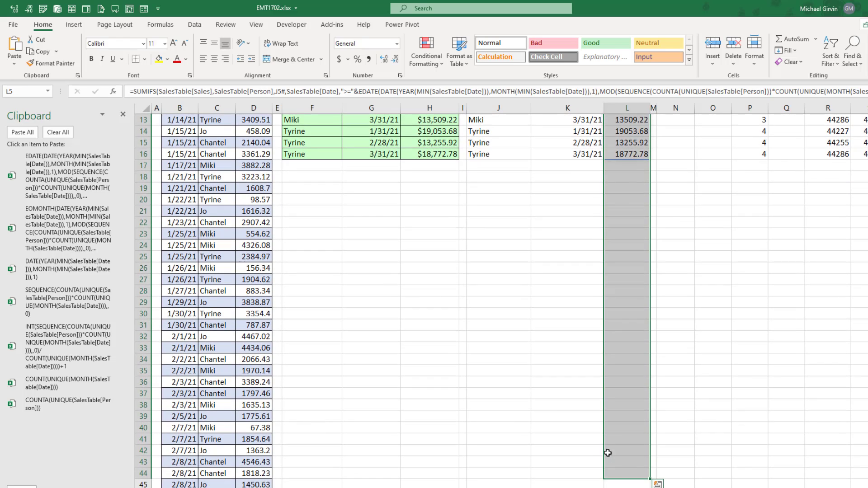
{"action": "scroll", "coordinate": [459, 296], "scroll_direction": "up", "scroll_amount": 4}
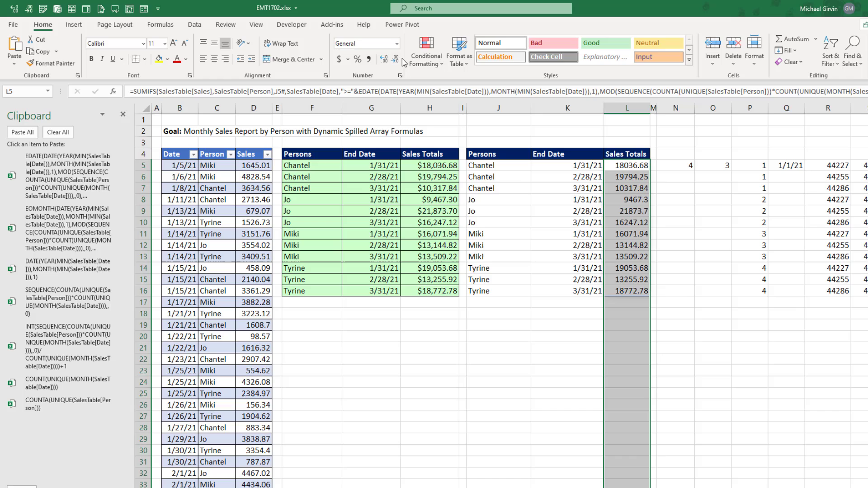
{"action": "left_click", "coordinate": [396, 44]}
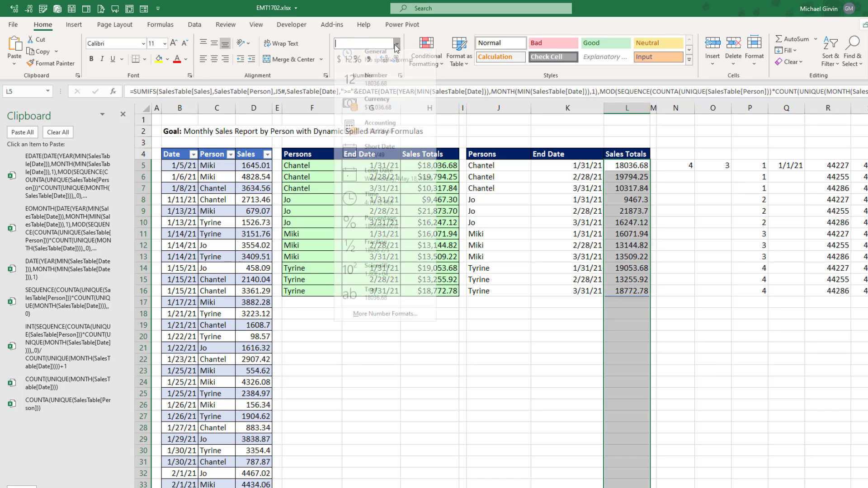
{"action": "left_click", "coordinate": [379, 113]}
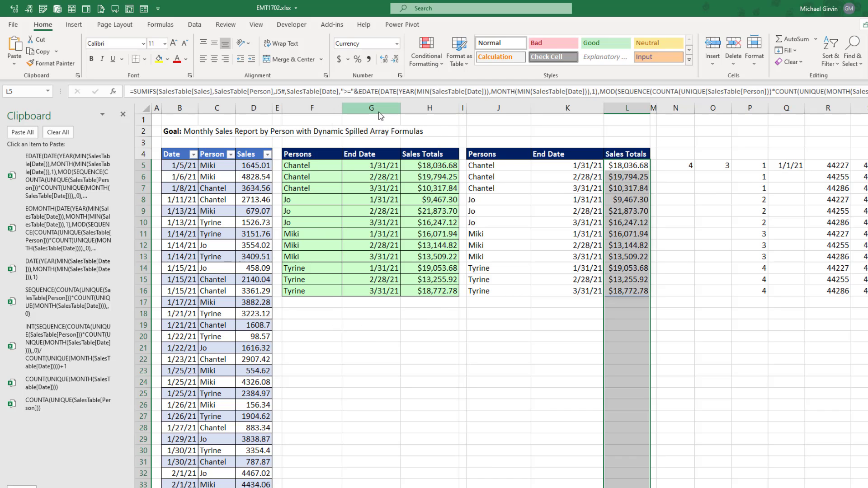
Step: Select the report range from J5 across to column L, extending below the data
{"action": "left_click", "coordinate": [487, 166]}
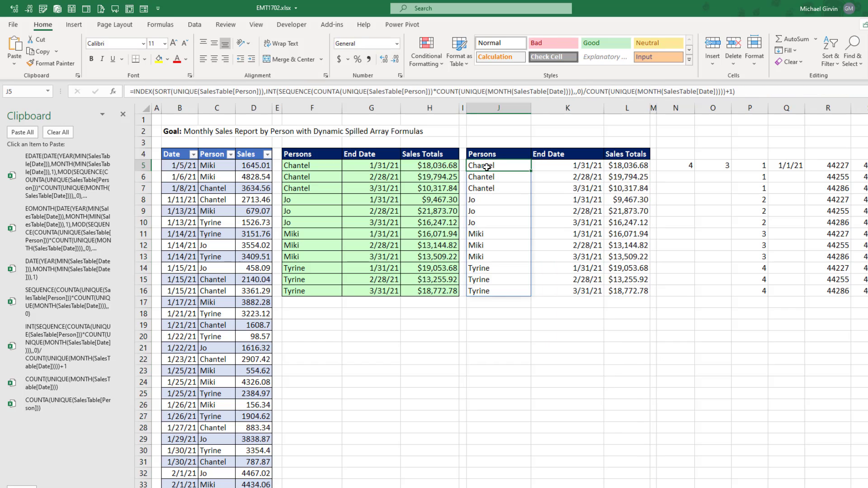
{"action": "left_click_drag", "start_coordinate": [478, 166], "coordinate": [560, 399]}
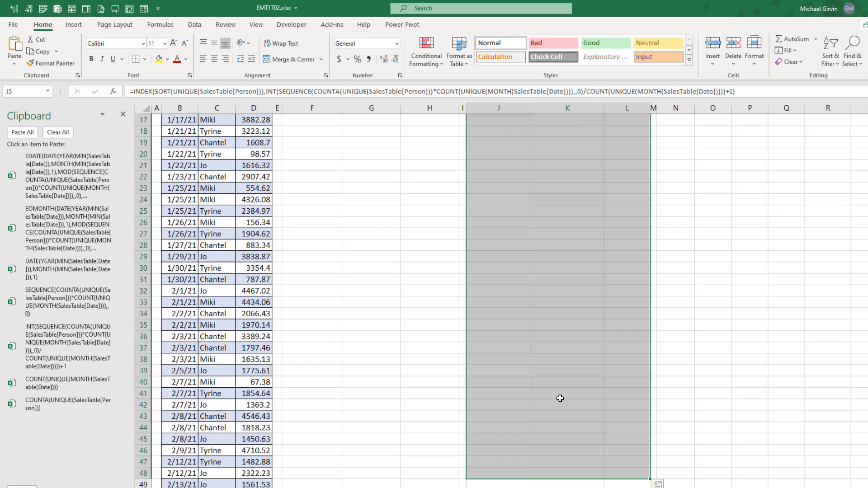
{"action": "scroll", "coordinate": [555, 403], "scroll_direction": "up", "scroll_amount": 5}
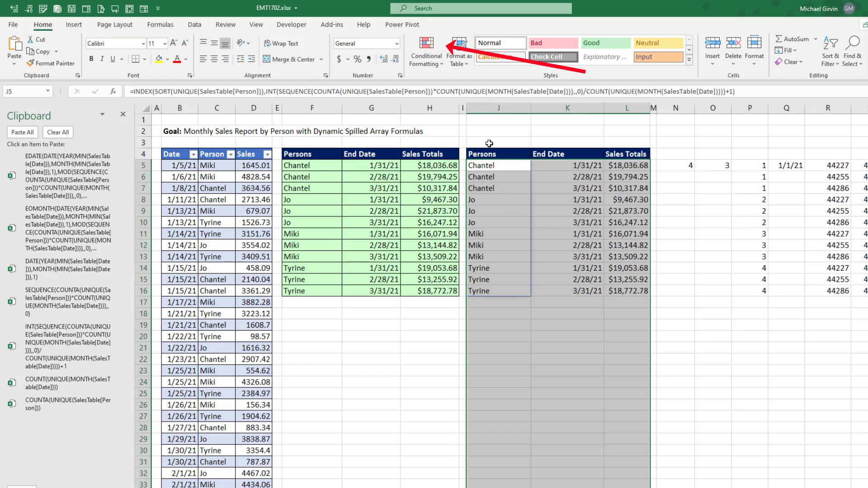
Step: Create a formula-based conditional formatting rule =J5<>"" for the report range
{"action": "left_click", "coordinate": [441, 63]}
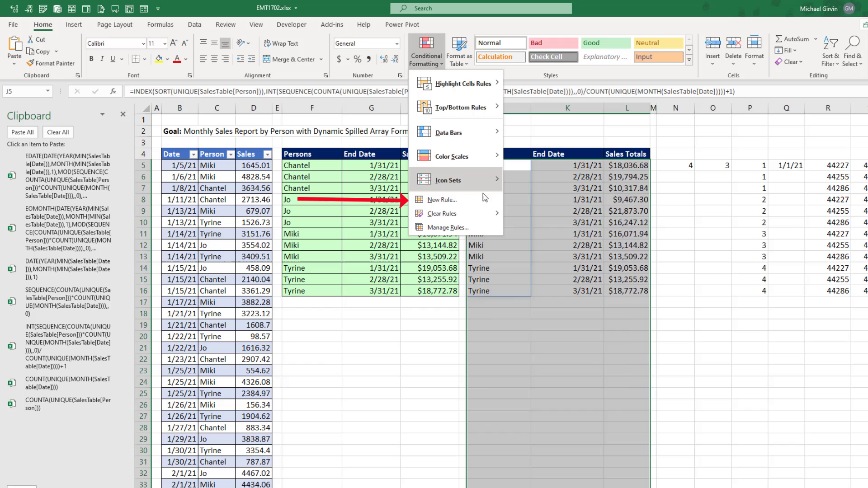
{"action": "left_click", "coordinate": [442, 199]}
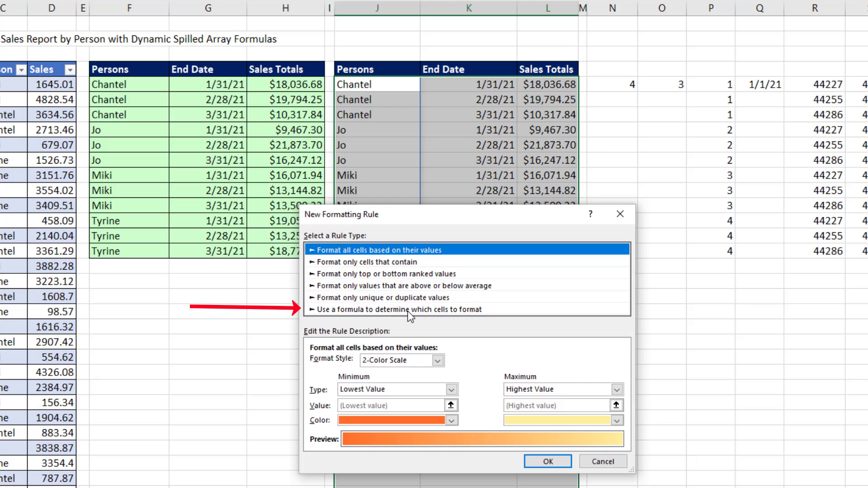
{"action": "left_click", "coordinate": [409, 310]}
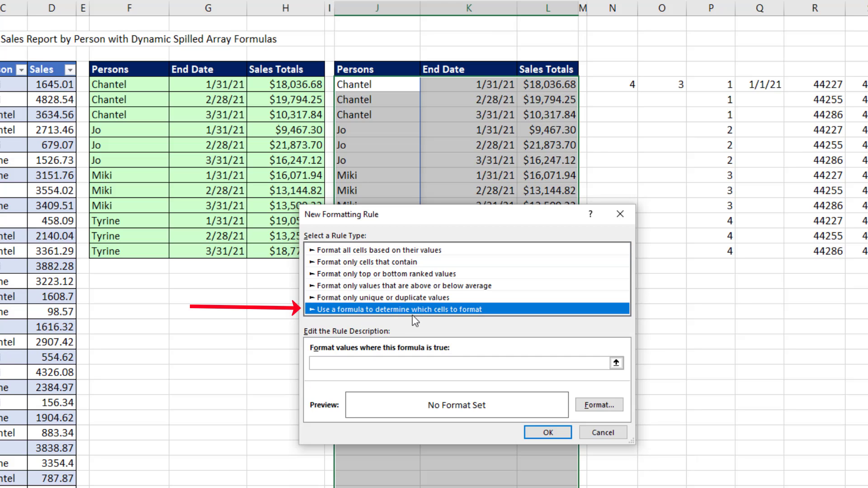
{"action": "left_click", "coordinate": [338, 363]}
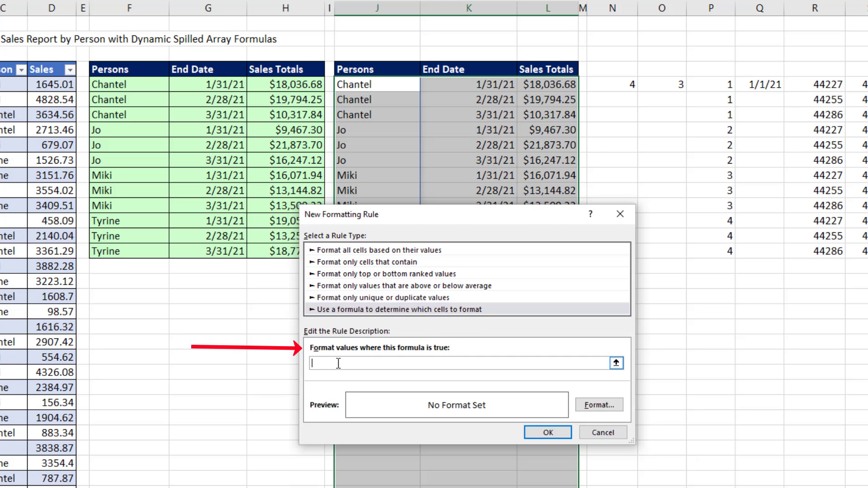
{"action": "left_click", "coordinate": [379, 86]}
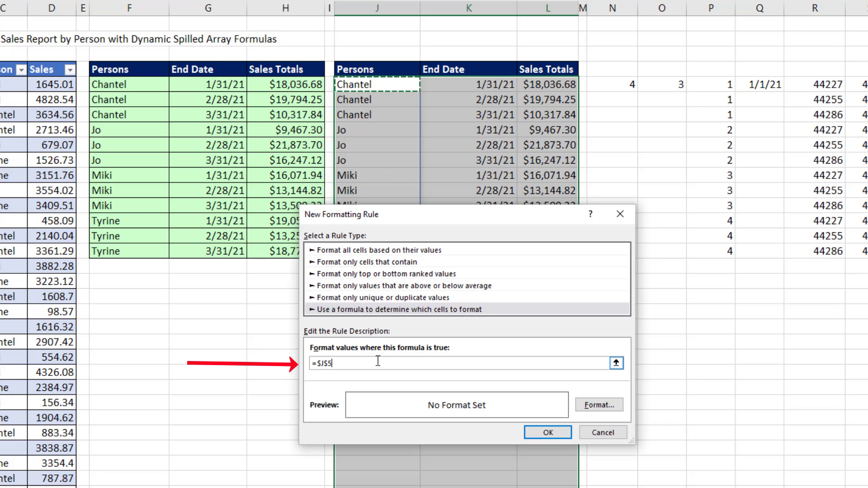
{"action": "key", "text": "F4"}
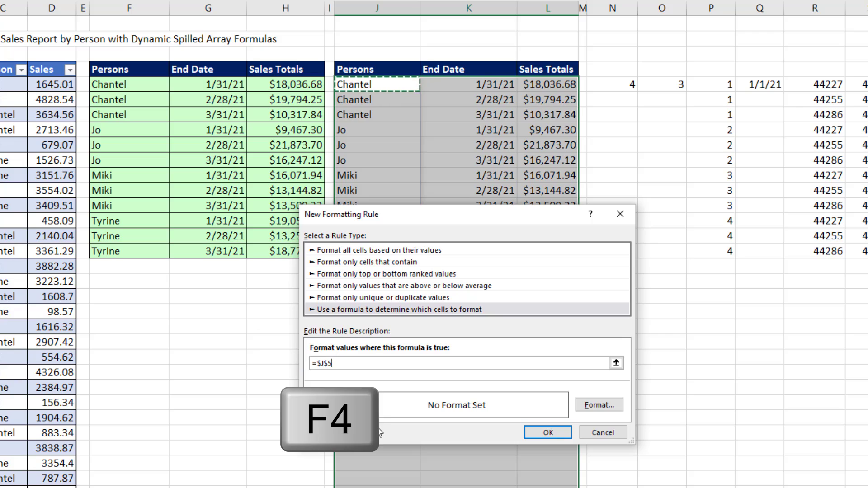
{"action": "key", "text": "F4"}
{"action": "key", "text": "F4"}
{"action": "key", "text": "F4"}
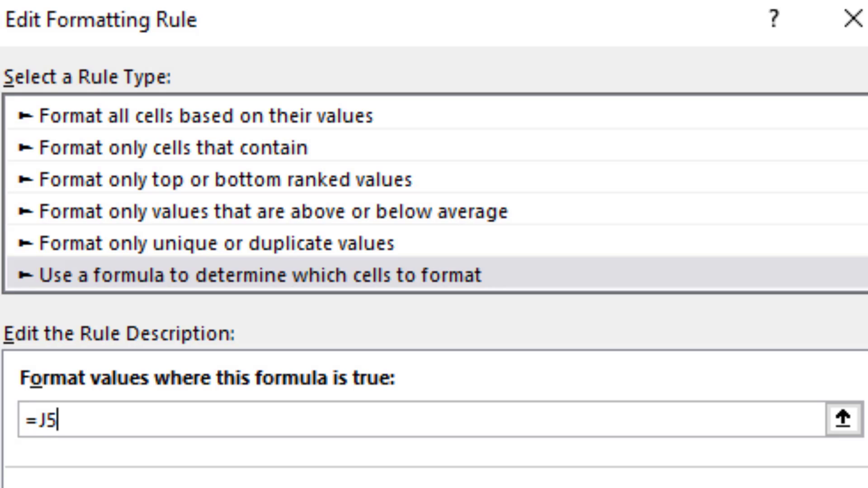
{"action": "type", "text": "<>\"\""}
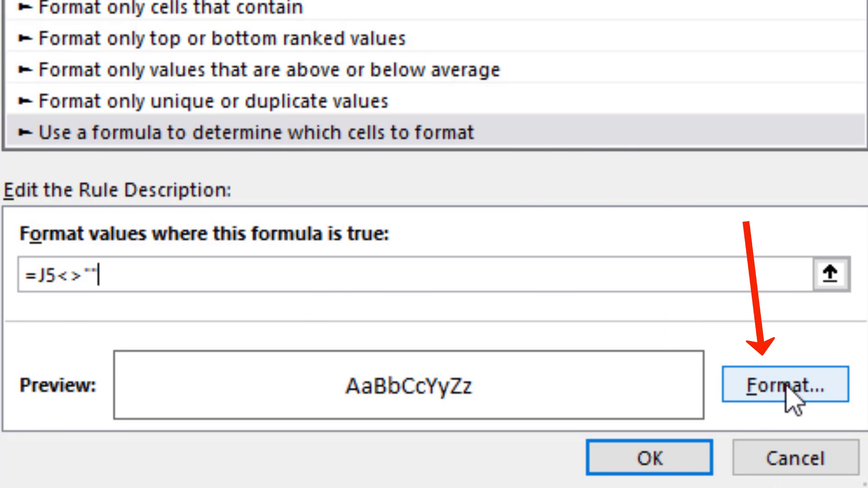
Step: Give the rule a light green fill and outline border, then apply it
{"action": "left_click", "coordinate": [788, 390]}
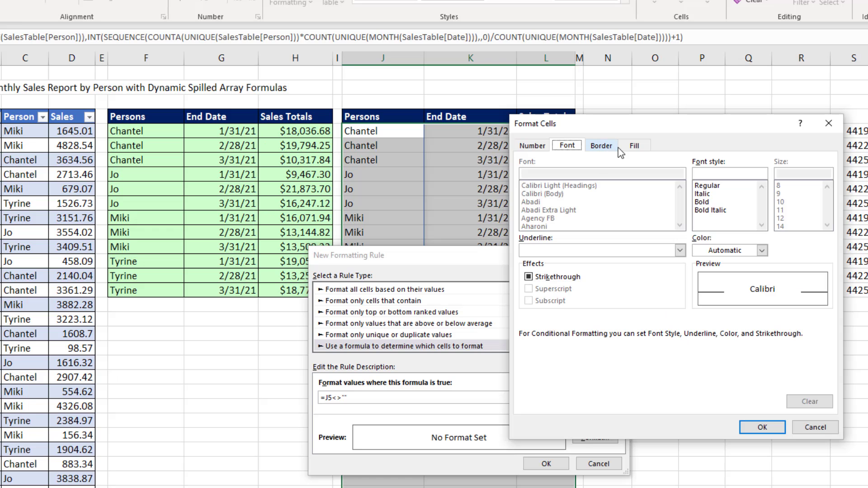
{"action": "left_click", "coordinate": [634, 146]}
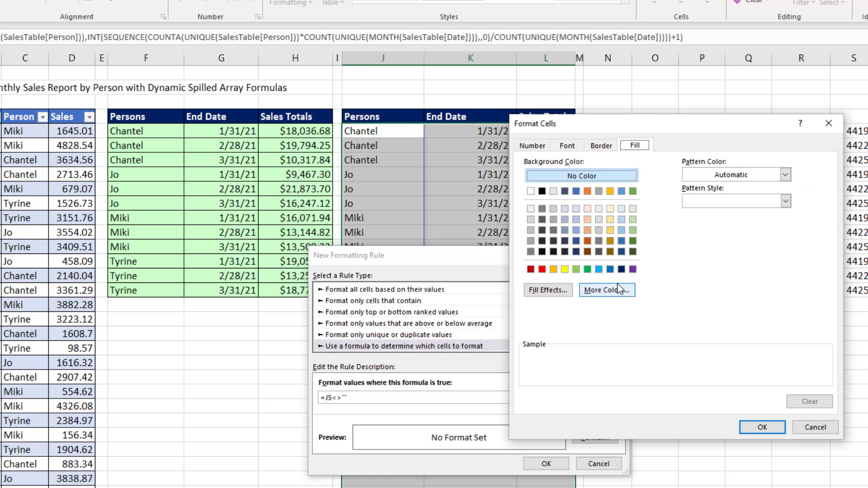
{"action": "left_click", "coordinate": [620, 290]}
{"action": "left_click", "coordinate": [633, 273]}
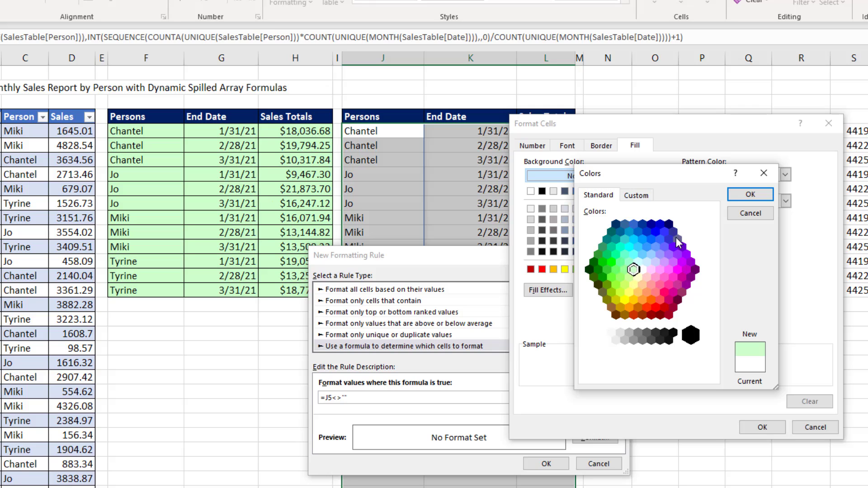
{"action": "left_click", "coordinate": [750, 194]}
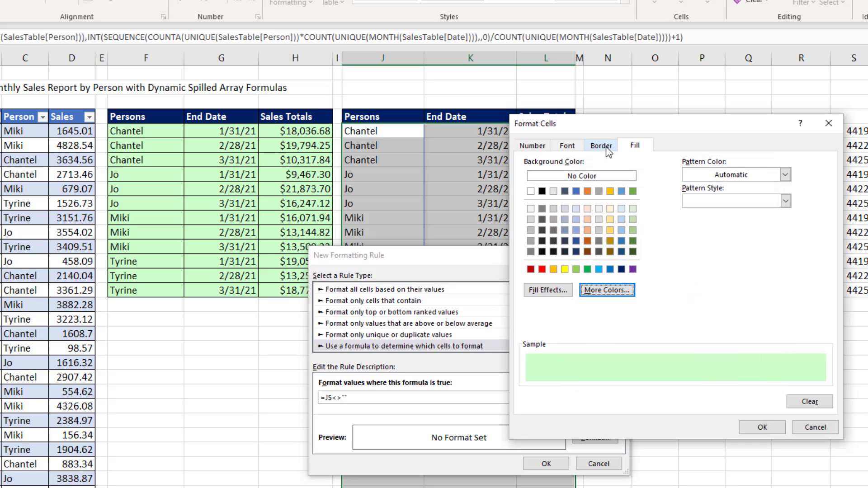
{"action": "left_click", "coordinate": [602, 145]}
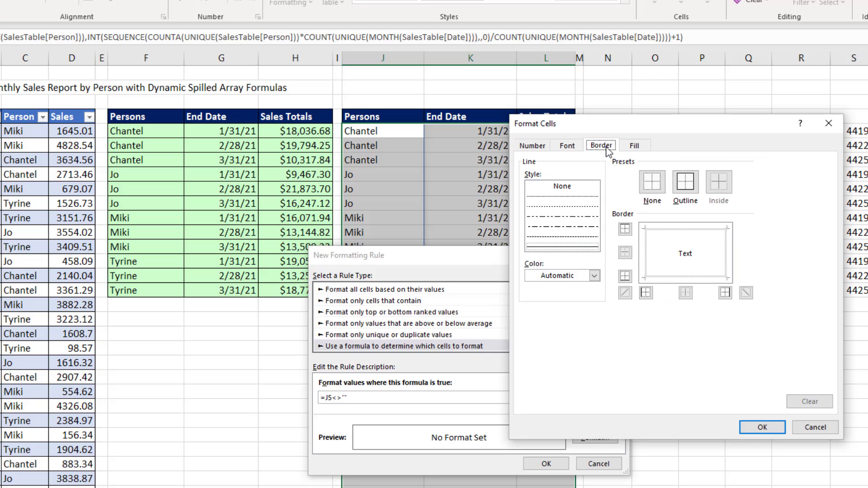
{"action": "left_click", "coordinate": [687, 181]}
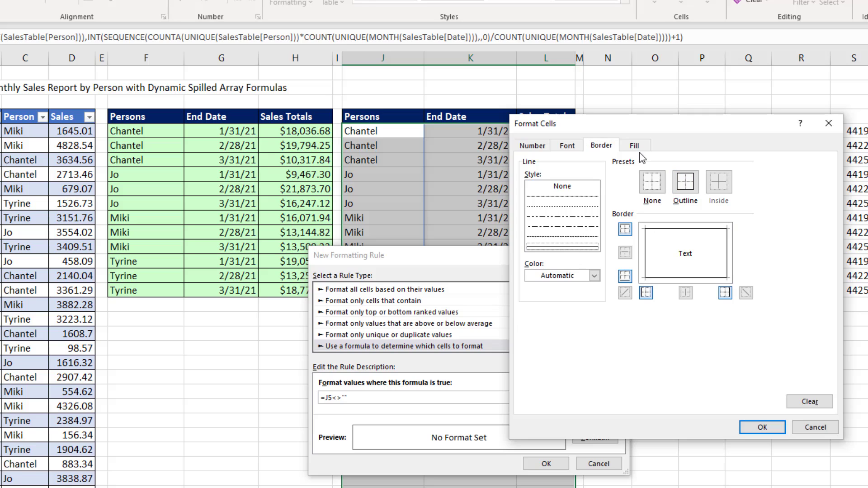
{"action": "left_click", "coordinate": [762, 427]}
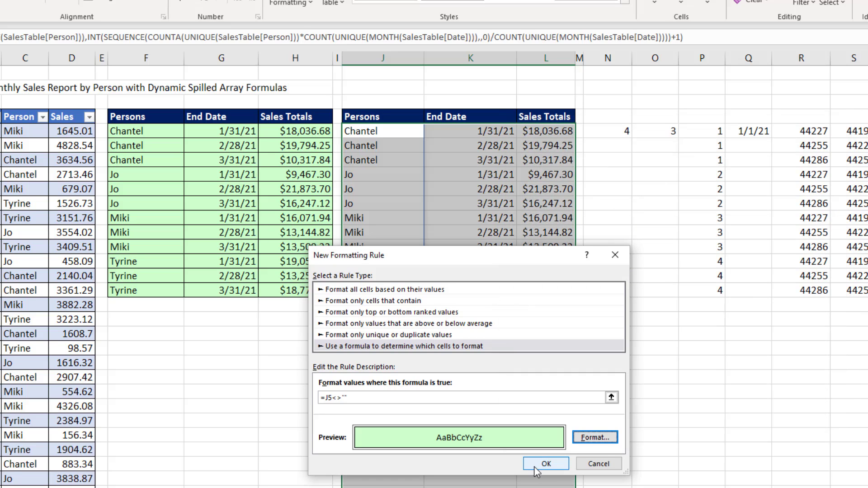
{"action": "left_click", "coordinate": [537, 466]}
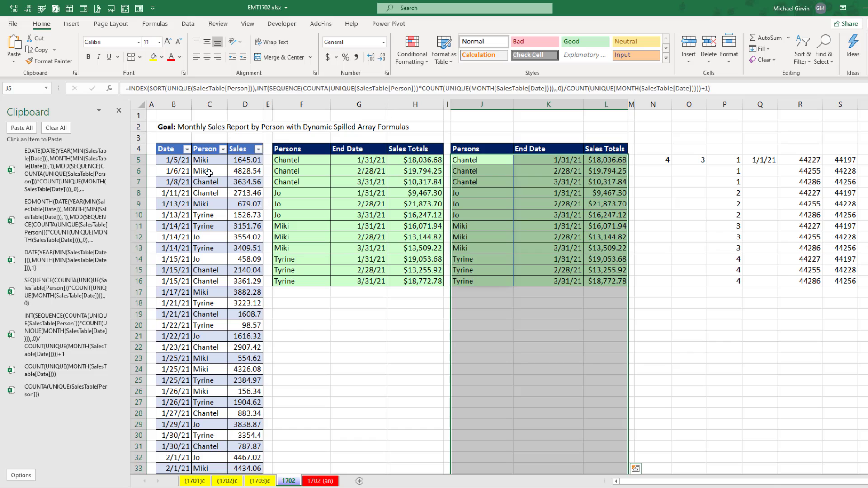
Step: Test the report by entering 's' as the person in C6, then undo it
{"action": "left_click", "coordinate": [205, 171]}
{"action": "type", "text": "s"}
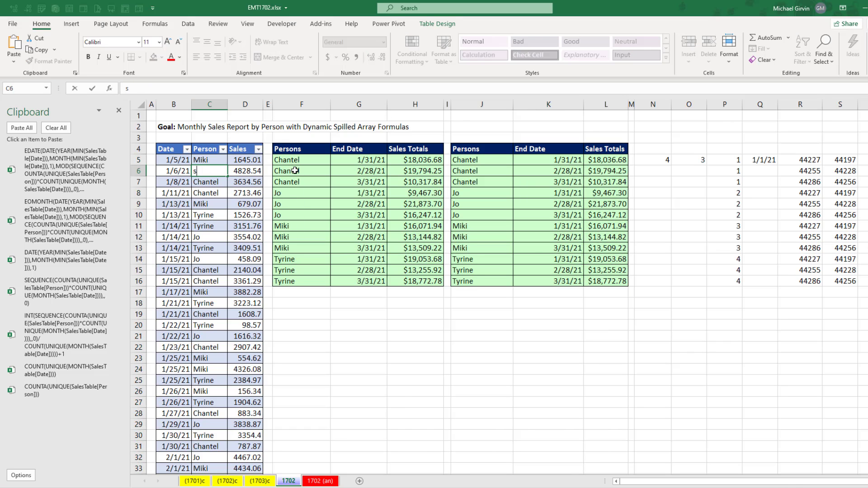
{"action": "key", "text": "Return"}
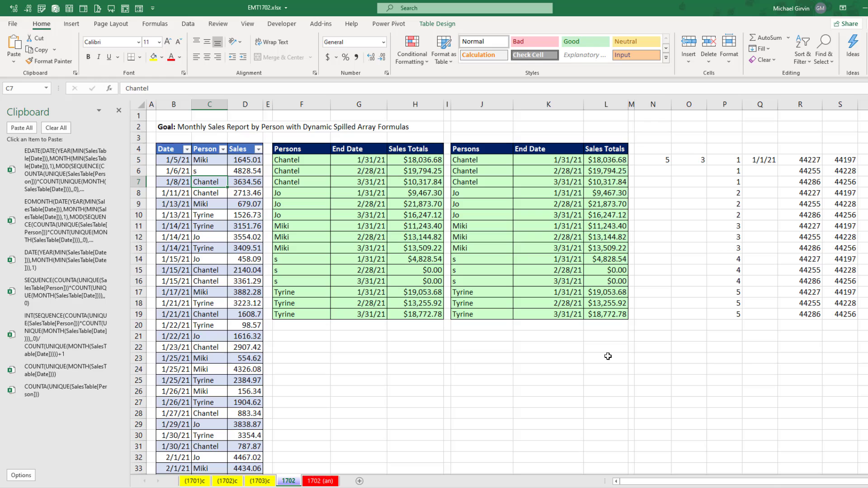
{"action": "key", "text": "ctrl+z"}
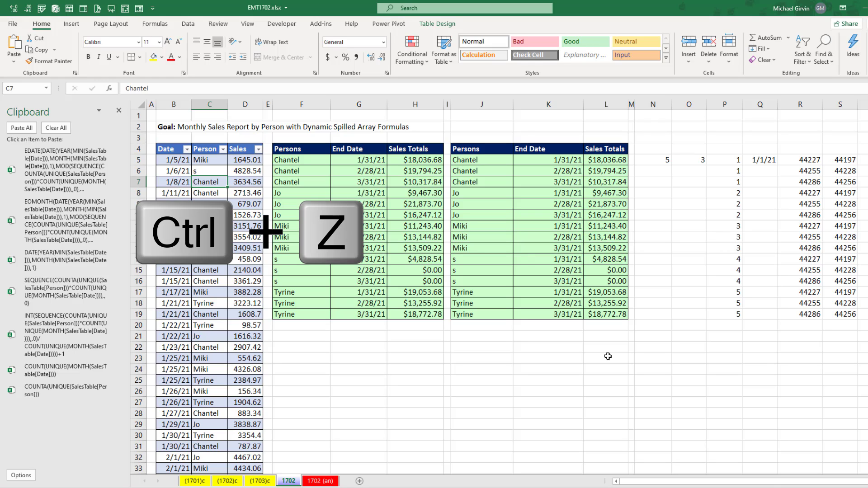
Step: Copy the sixteen April records in F80:H95 and paste them at B80 below the sales table
{"action": "left_click", "coordinate": [238, 370]}
{"action": "key", "text": "ctrl+Down"}
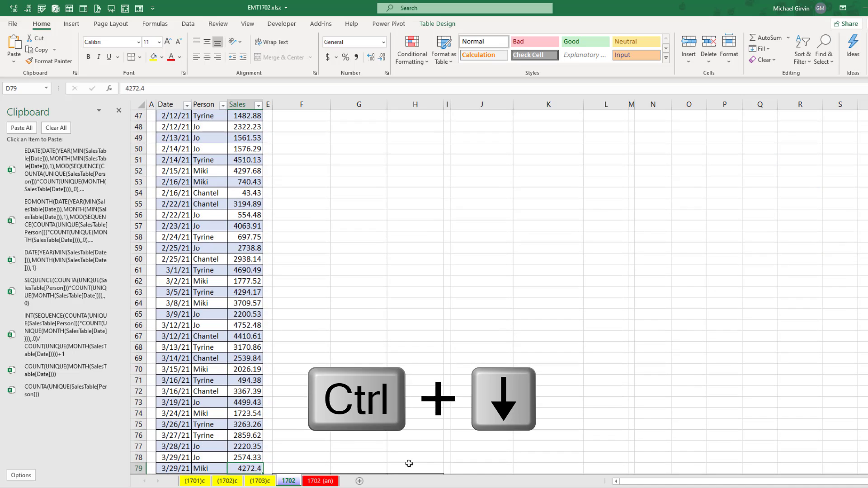
{"action": "scroll", "coordinate": [407, 319], "scroll_direction": "down", "scroll_amount": 9}
{"action": "left_click_drag", "start_coordinate": [310, 182], "coordinate": [441, 346]}
{"action": "key", "text": "ctrl+c"}
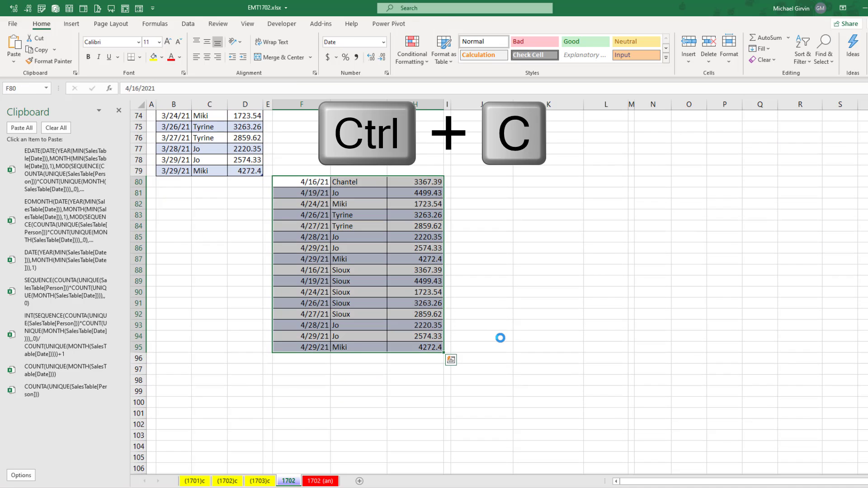
{"action": "left_click", "coordinate": [174, 185]}
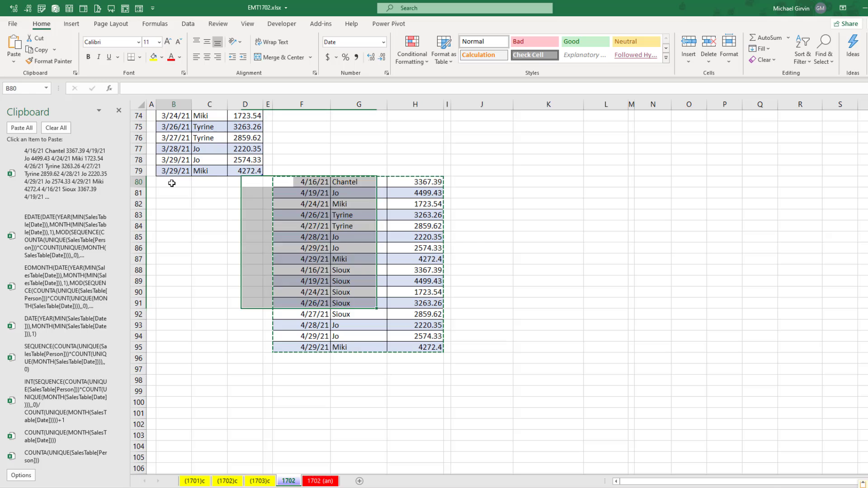
{"action": "key", "text": "ctrl+v"}
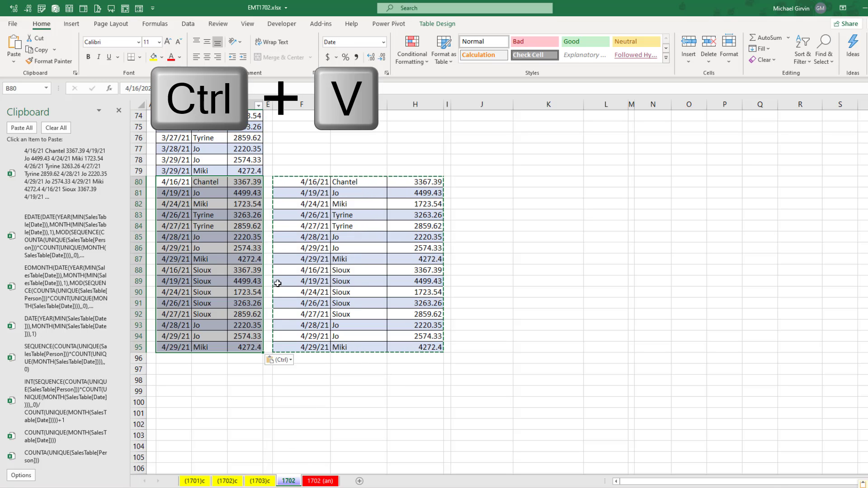
{"action": "scroll", "coordinate": [283, 306], "scroll_direction": "up", "scroll_amount": 10}
{"action": "scroll", "coordinate": [283, 305], "scroll_direction": "up", "scroll_amount": 14}
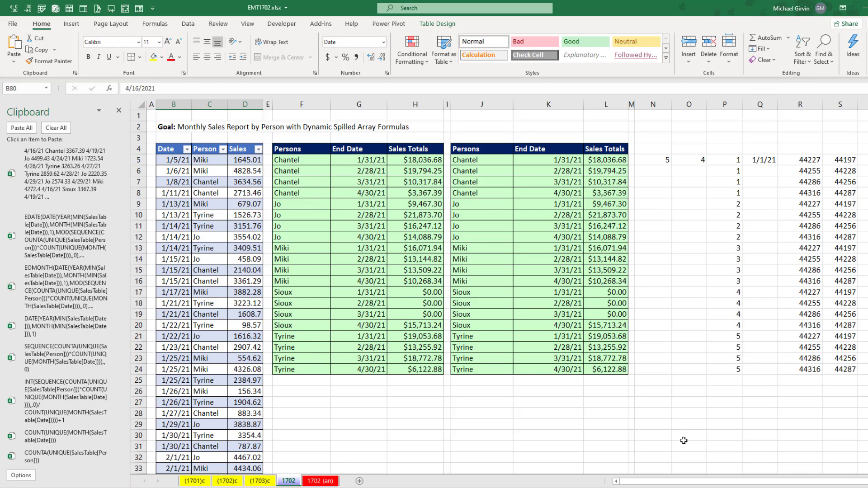
{"action": "scroll", "coordinate": [684, 441], "scroll_direction": "down", "scroll_amount": 1}
{"action": "left_click", "coordinate": [689, 160]}
{"action": "key", "text": "F2"}
{"action": "key", "text": "Escape"}
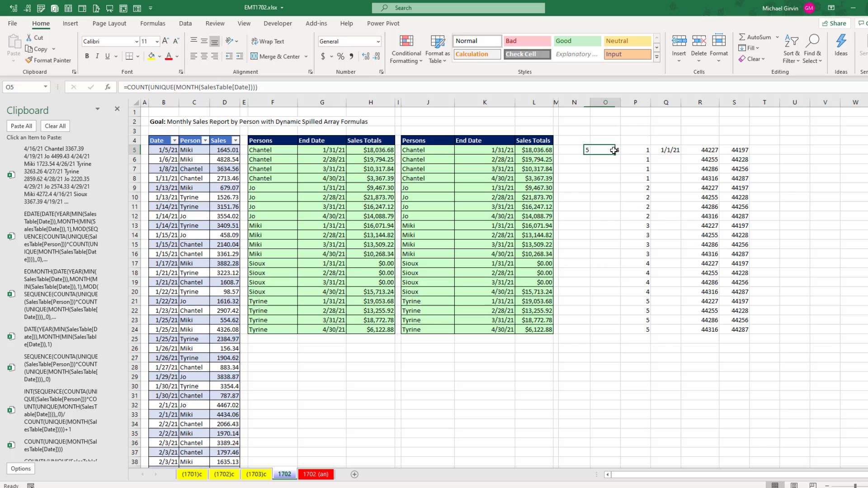
{"action": "key", "text": "F2"}
{"action": "key", "text": "Escape"}
{"action": "left_click", "coordinate": [646, 150]}
{"action": "key", "text": "F2"}
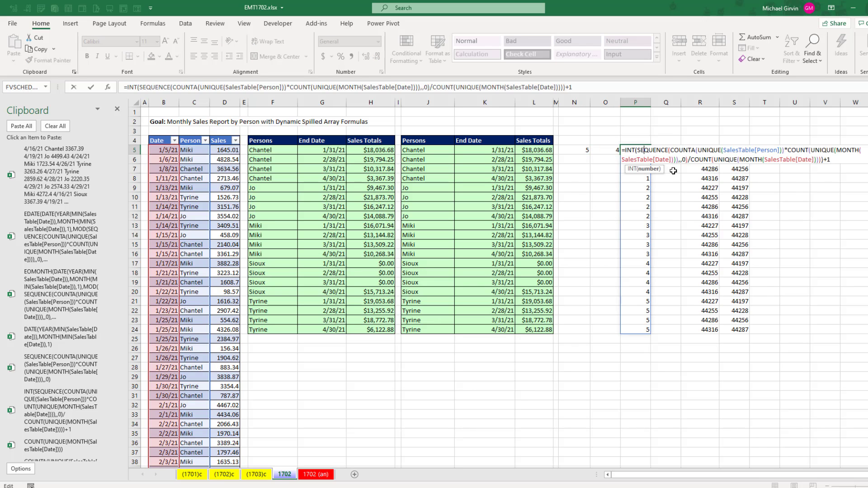
{"action": "key", "text": "Escape"}
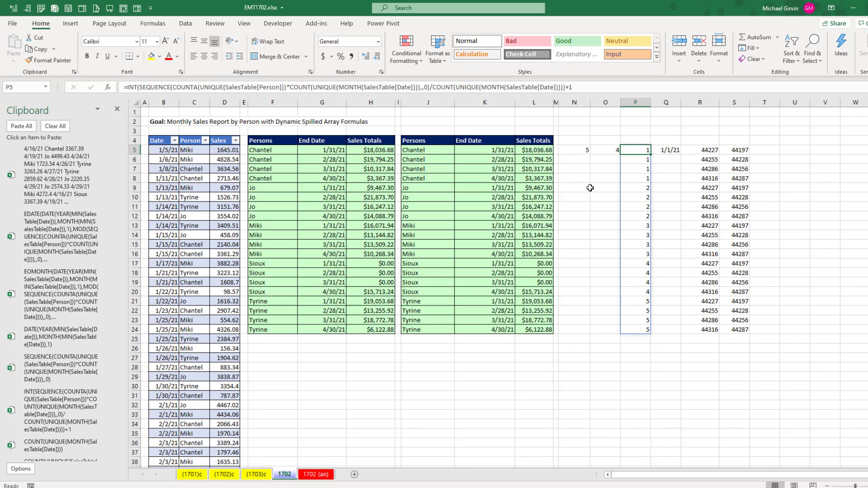
{"action": "double_click", "coordinate": [416, 148]}
{"action": "key", "text": "Escape"}
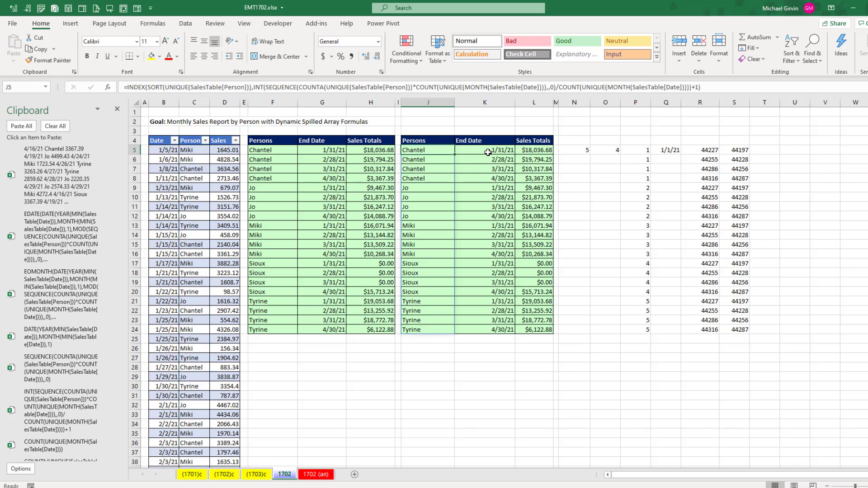
{"action": "double_click", "coordinate": [491, 150]}
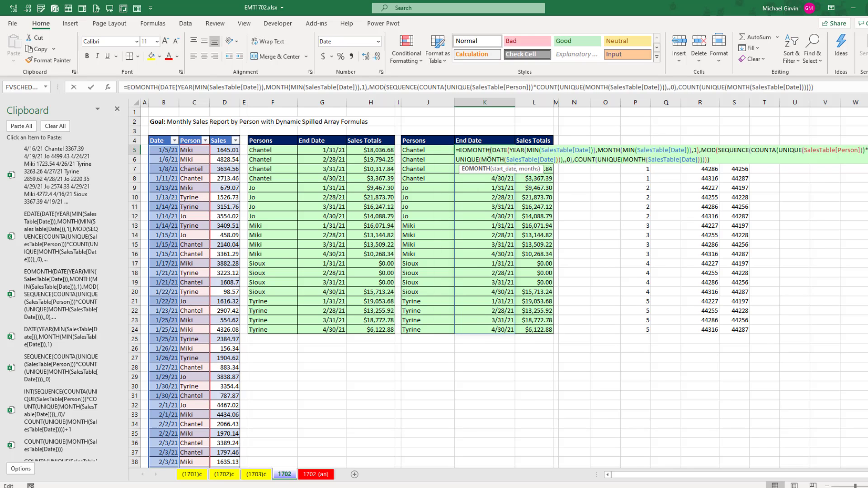
{"action": "key", "text": "Escape"}
{"action": "double_click", "coordinate": [537, 150]}
{"action": "key", "text": "Escape"}
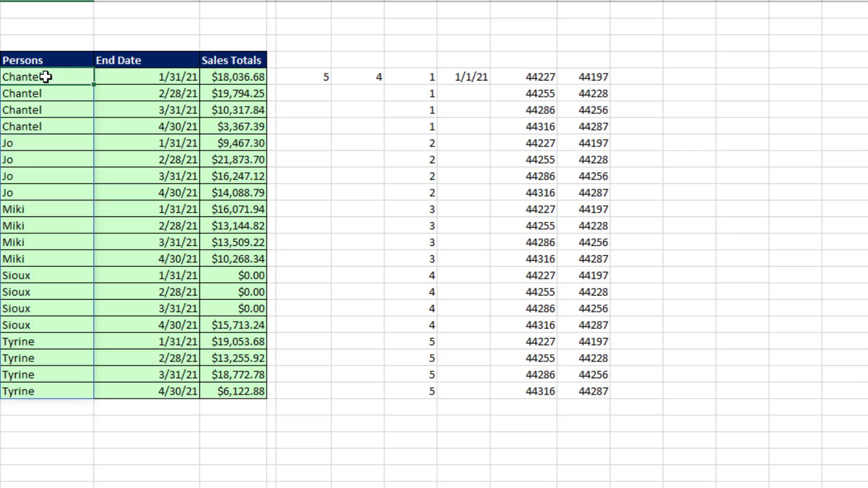
{"action": "double_click", "coordinate": [425, 151]}
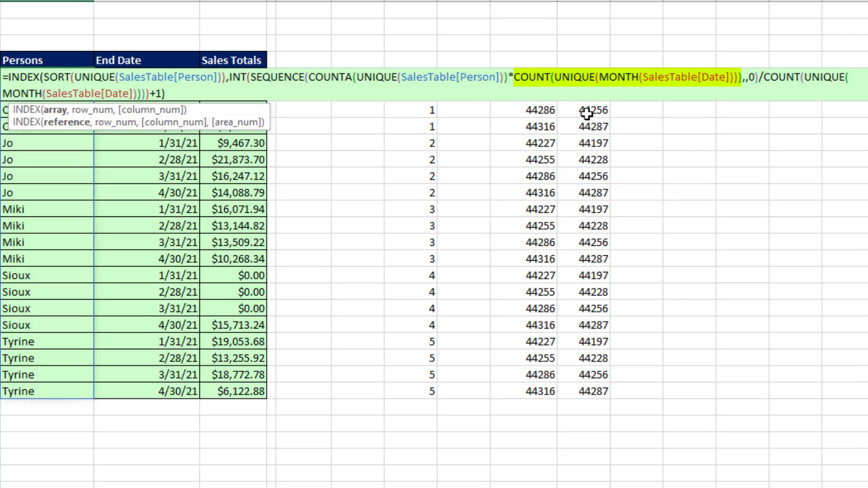